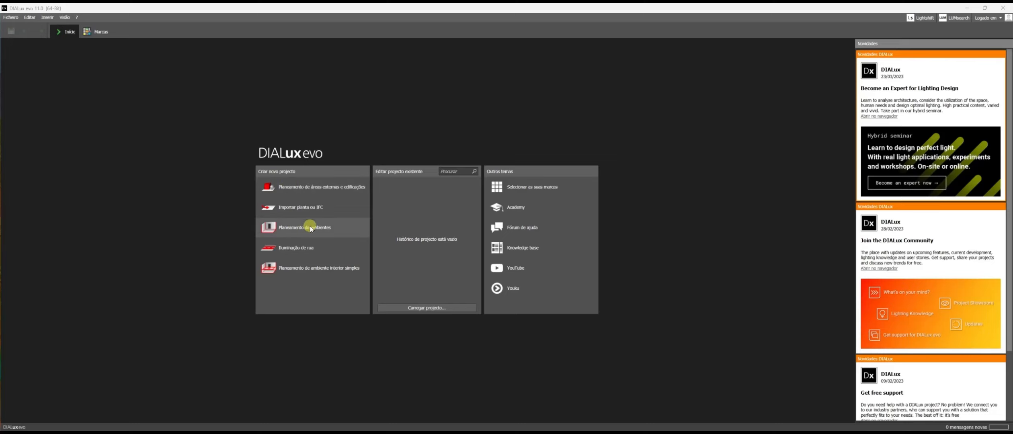
- Start a room planning project and set its area to 37 Restaurantes e hotéis
left_click(311, 229)
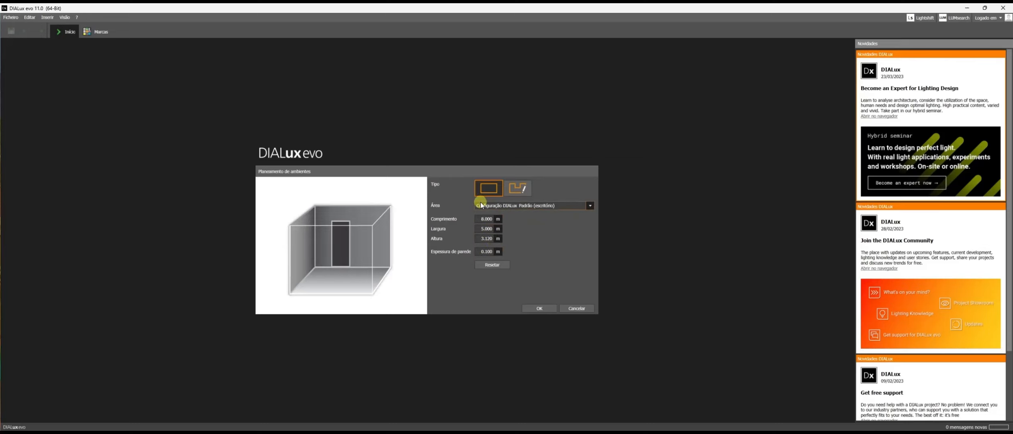
left_click(505, 205)
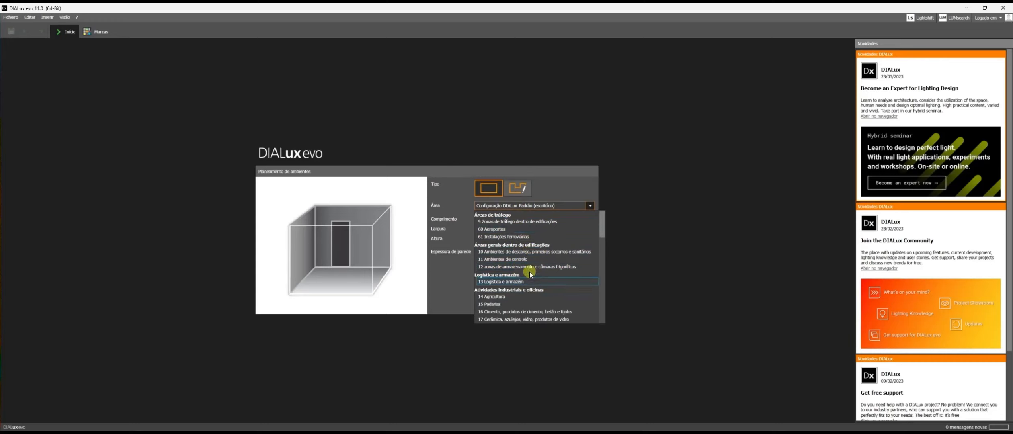
scroll(528, 271, "down", 4)
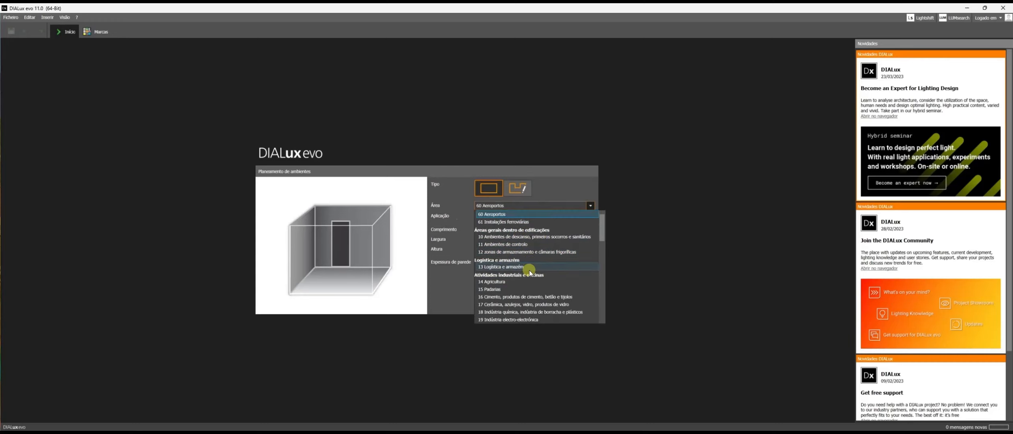
scroll(527, 278, "down", 4)
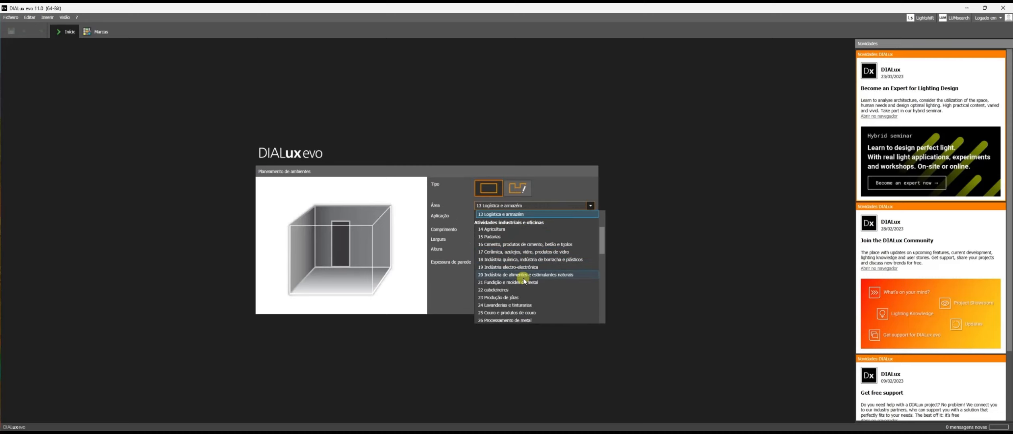
scroll(521, 278, "down", 2)
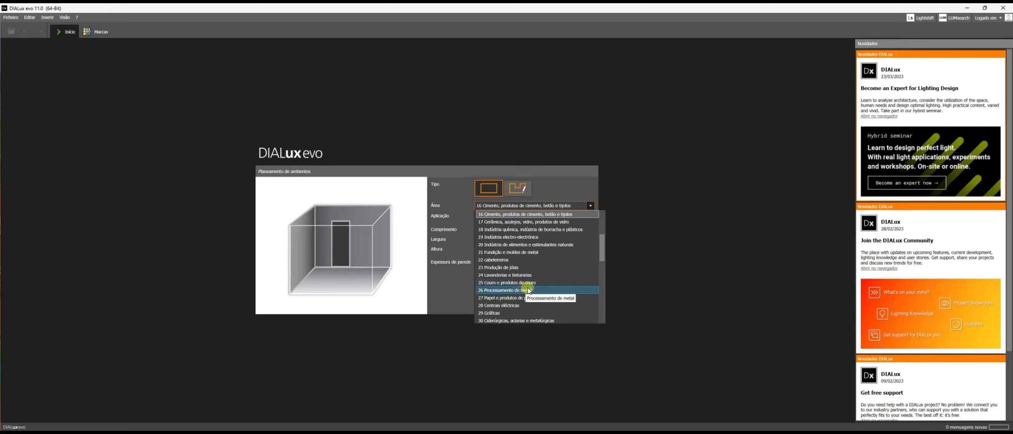
scroll(528, 290, "down", 4)
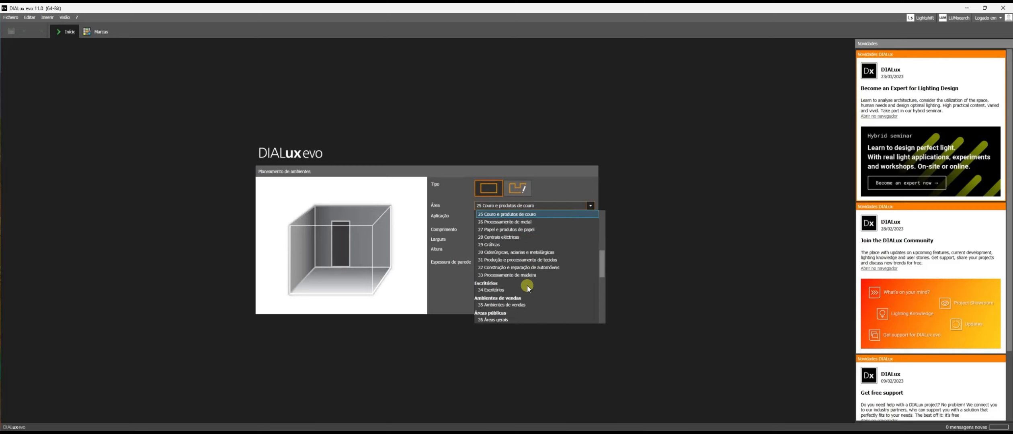
scroll(527, 286, "up", 4)
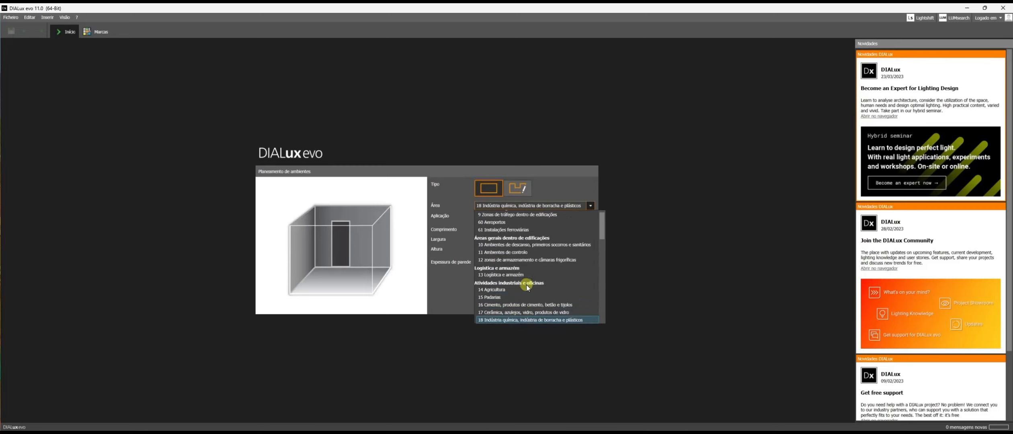
scroll(526, 285, "down", 3)
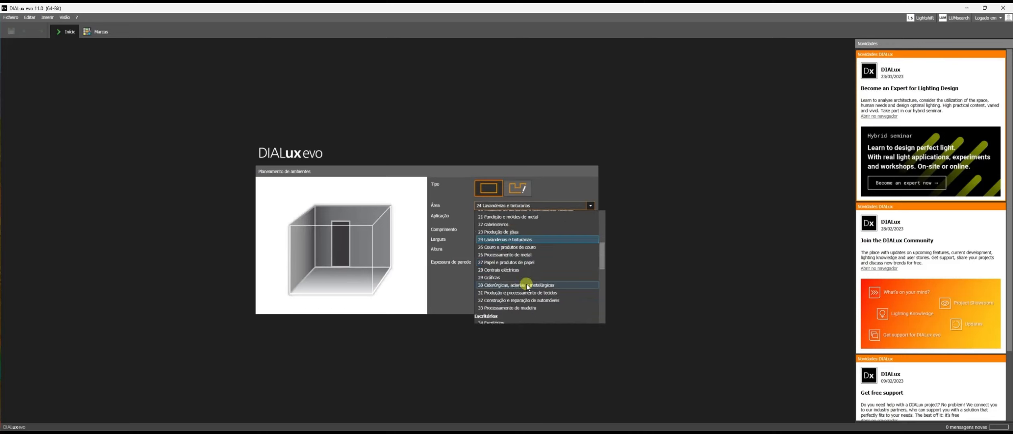
scroll(526, 284, "down", 1)
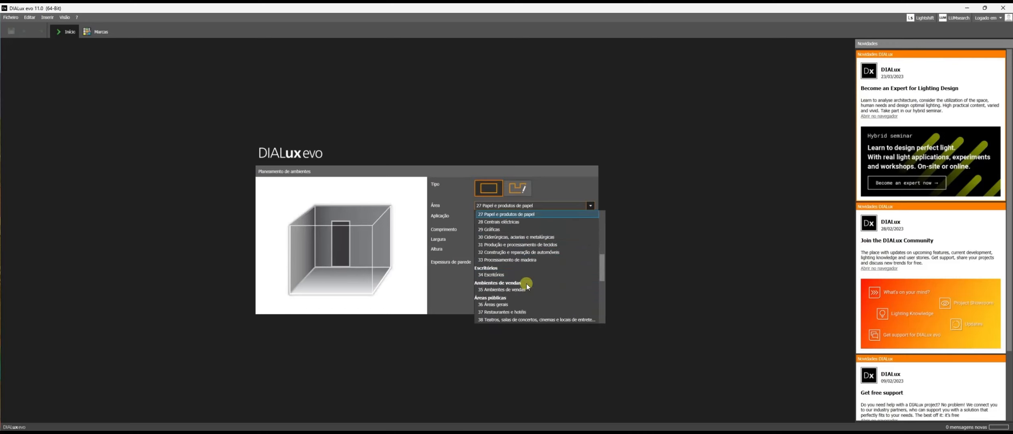
left_click(507, 312)
- Set the application to 37.2 Cozinhas and create the rectangular room with the default dimensions
left_click(502, 217)
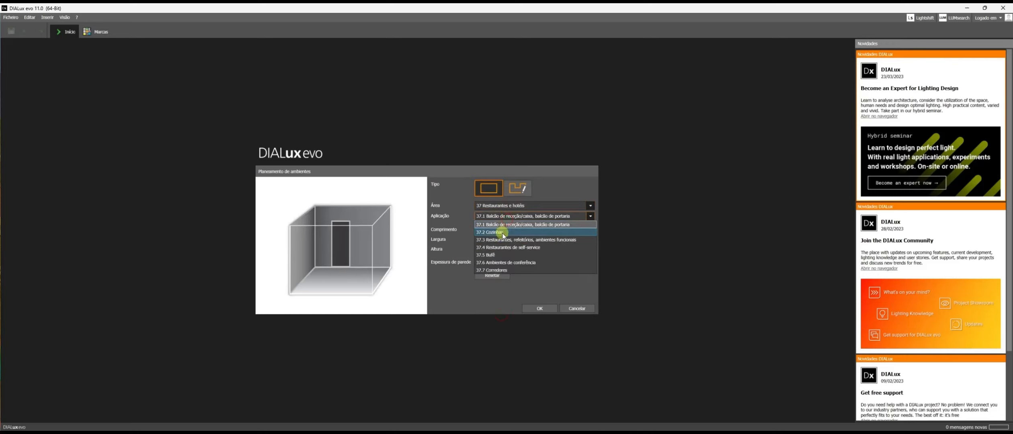
left_click(502, 233)
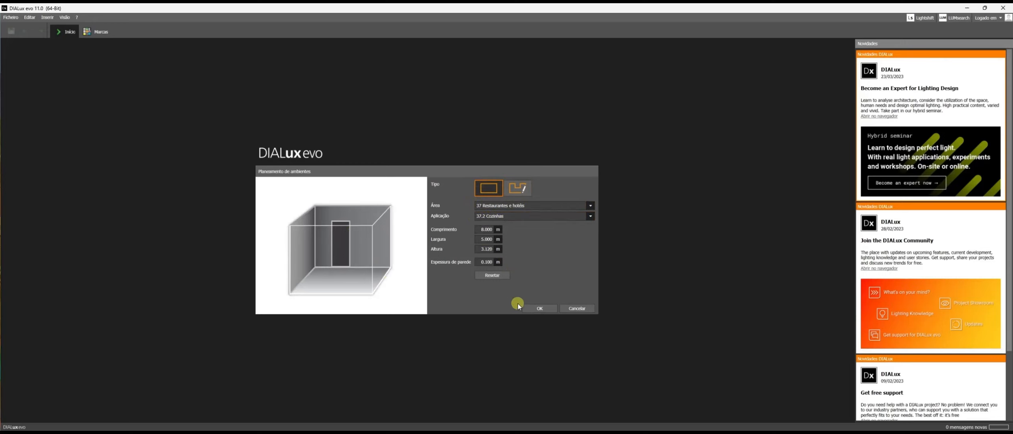
left_click(538, 309)
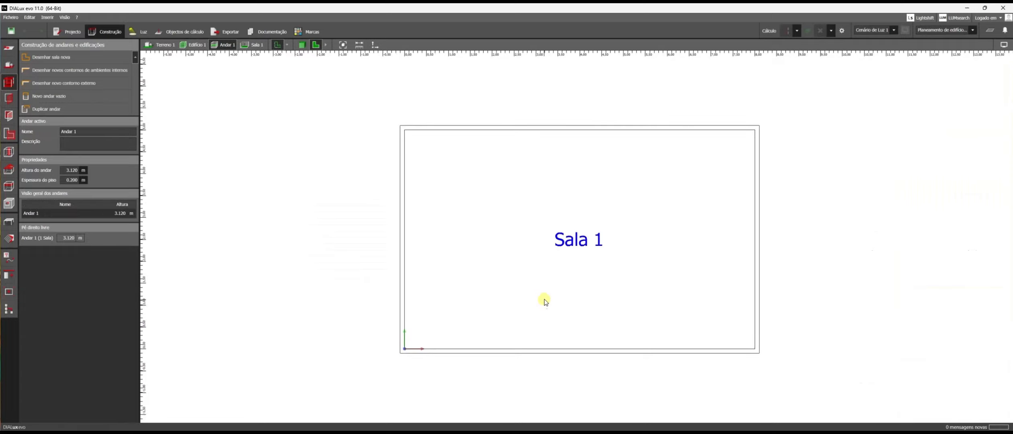
- Examine the new model in floor plan and 3D, viewing Andar 1, Terreno 1 and Edifício 1
scroll(546, 302, "down", 1)
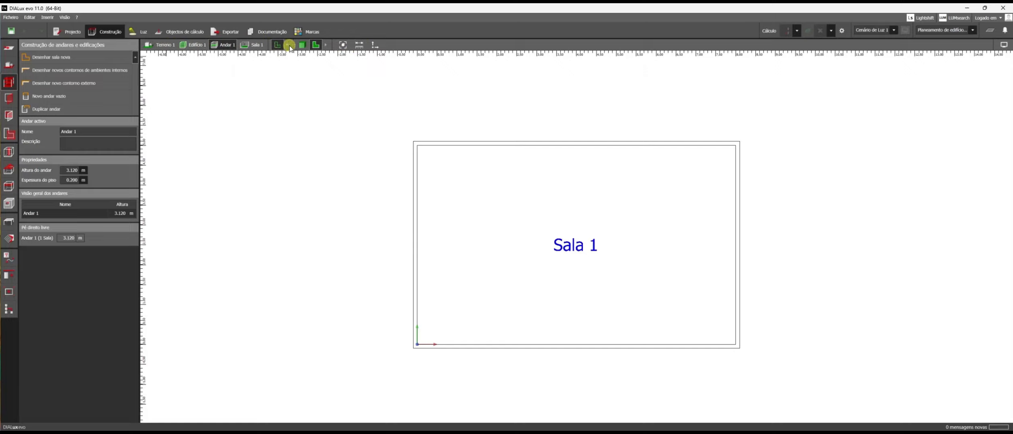
left_click(303, 45)
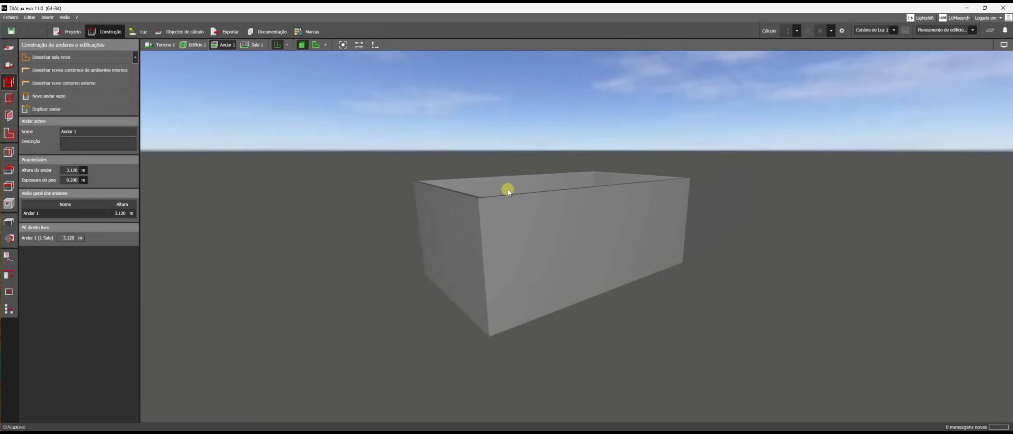
mouse_move(739, 225)
right_mouse_down()
mouse_move(692, 197)
mouse_move(713, 178)
mouse_move(746, 210)
mouse_move(738, 228)
right_mouse_up()
left_click(314, 45)
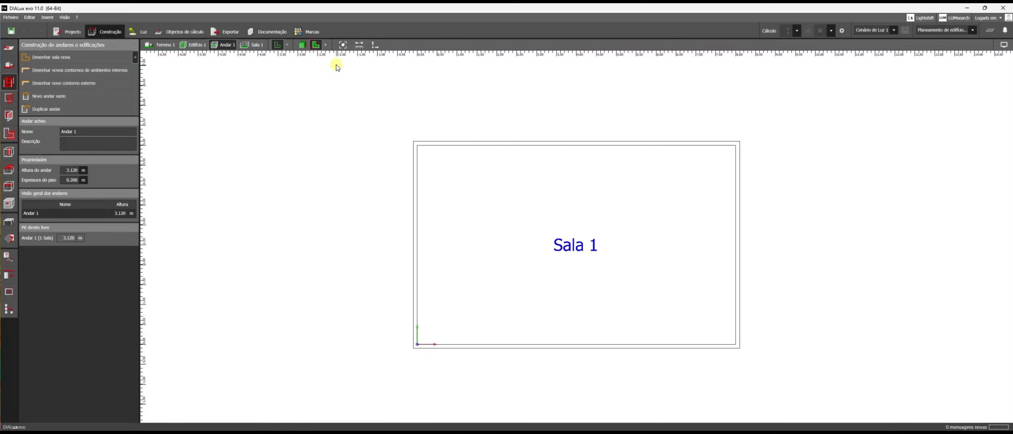
left_click(301, 45)
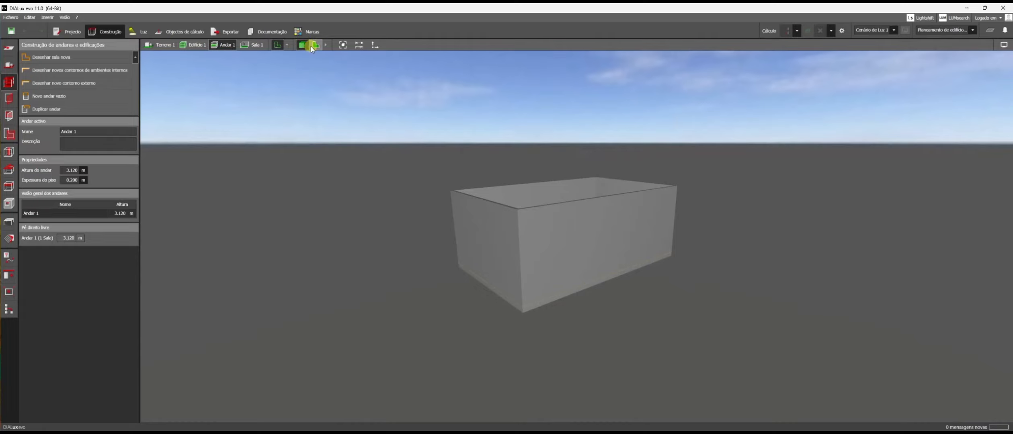
left_click(162, 46)
left_click_drag(651, 194, 431, 100)
left_click(198, 46)
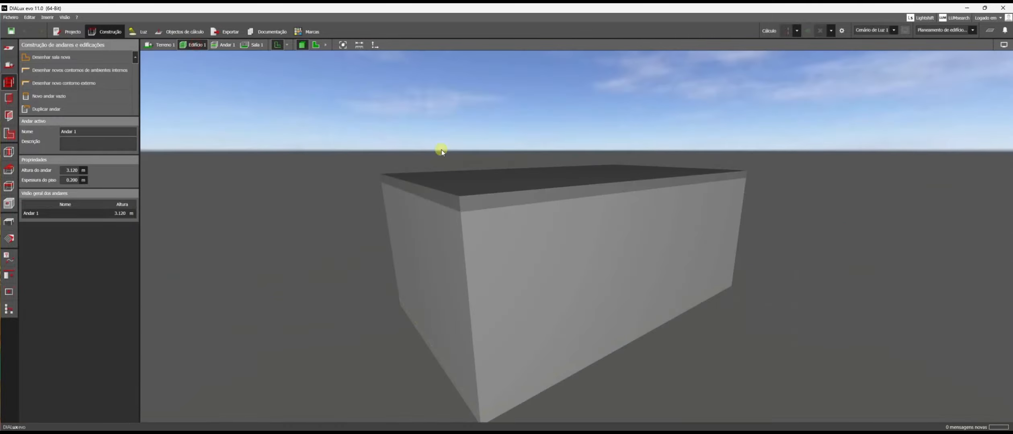
scroll(670, 168, "down", 4)
left_click_drag(732, 171, 611, 189)
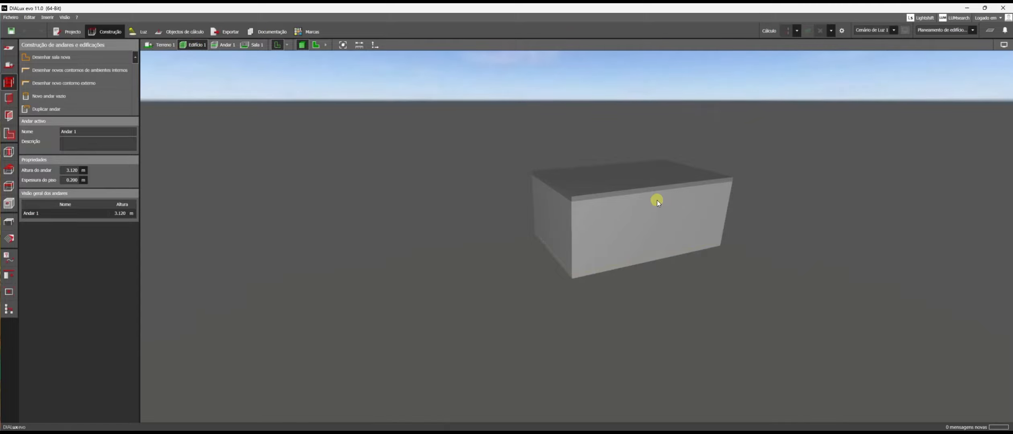
left_click_drag(657, 200, 665, 216)
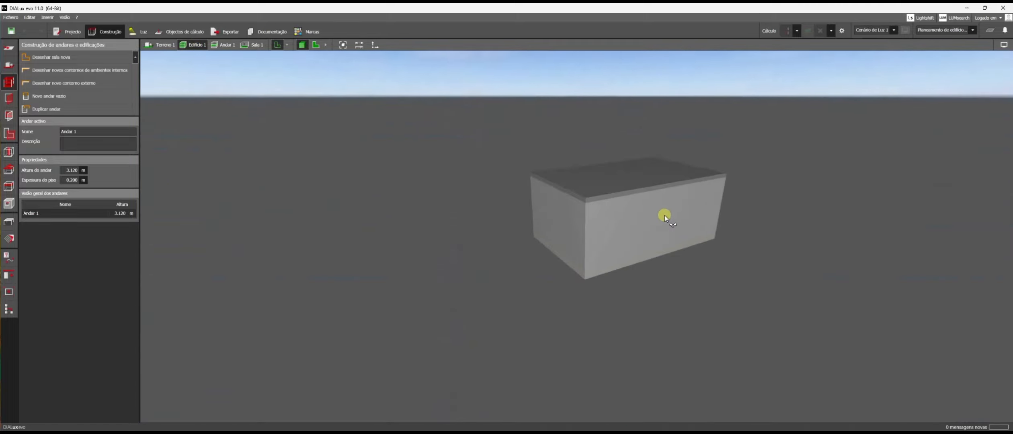
- Compare the interior 3D view of Sala 1 with the exterior view of Edifício 1 from several angles
left_click(250, 47)
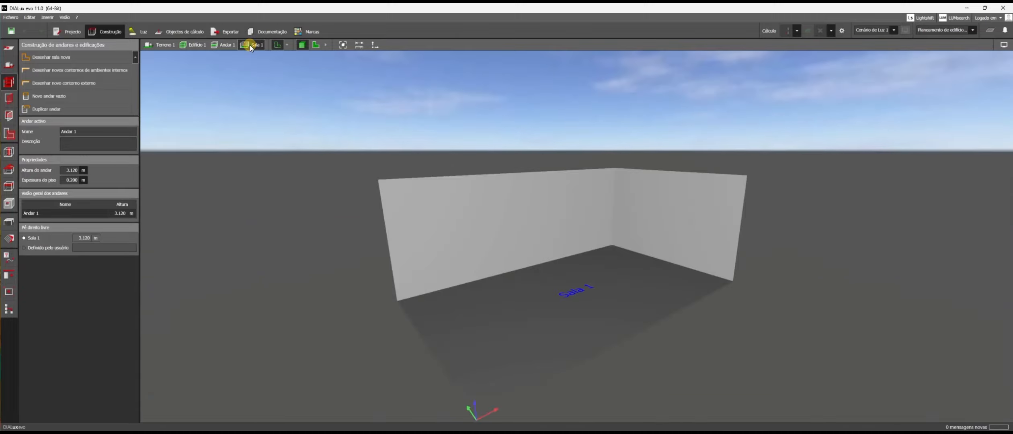
left_click_drag(669, 303, 555, 258)
left_click(193, 44)
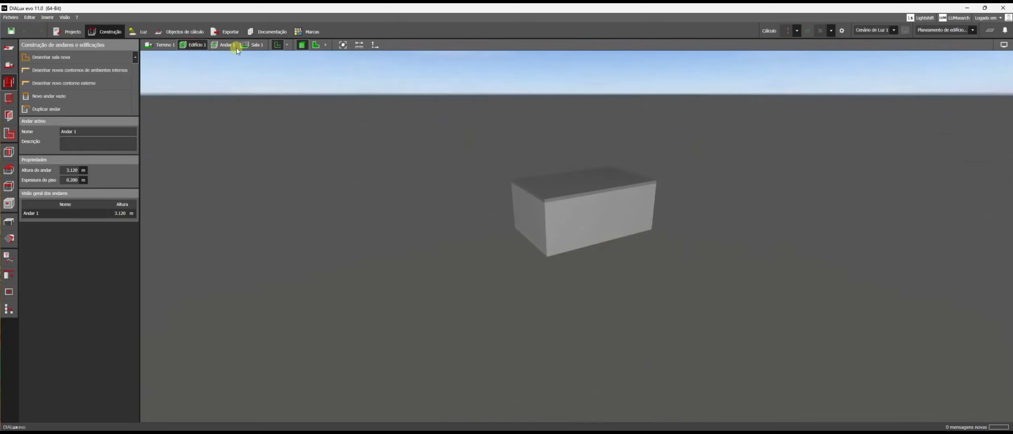
left_click(254, 45)
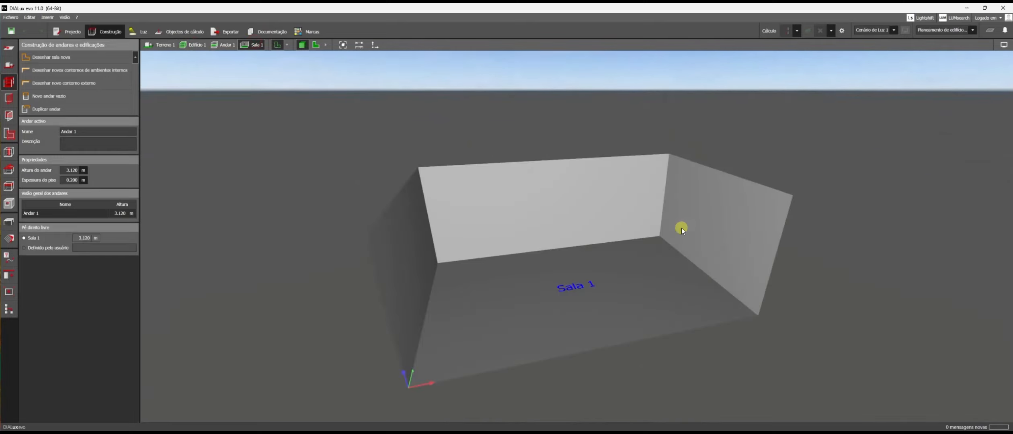
left_click_drag(703, 280, 634, 253)
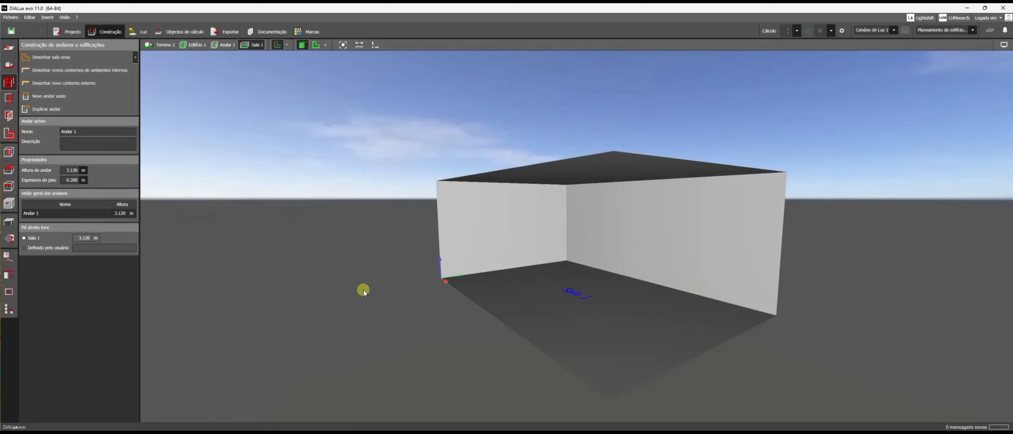
left_click(201, 45)
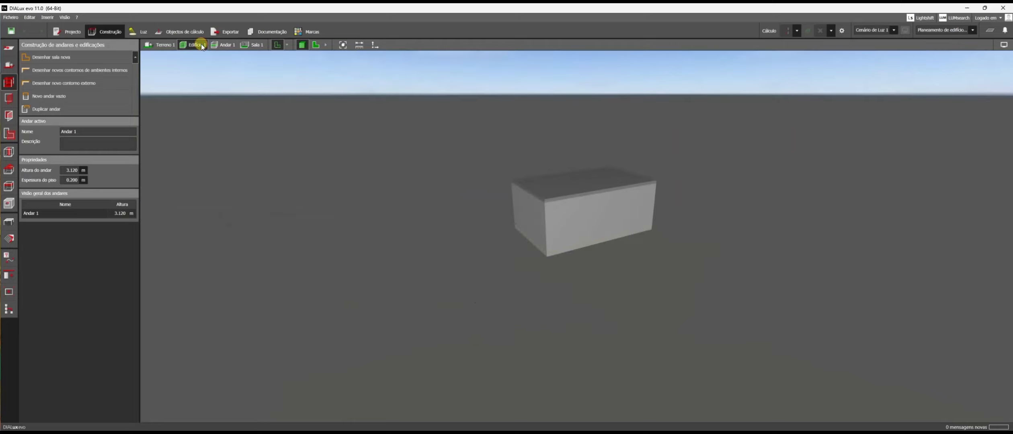
left_click(256, 45)
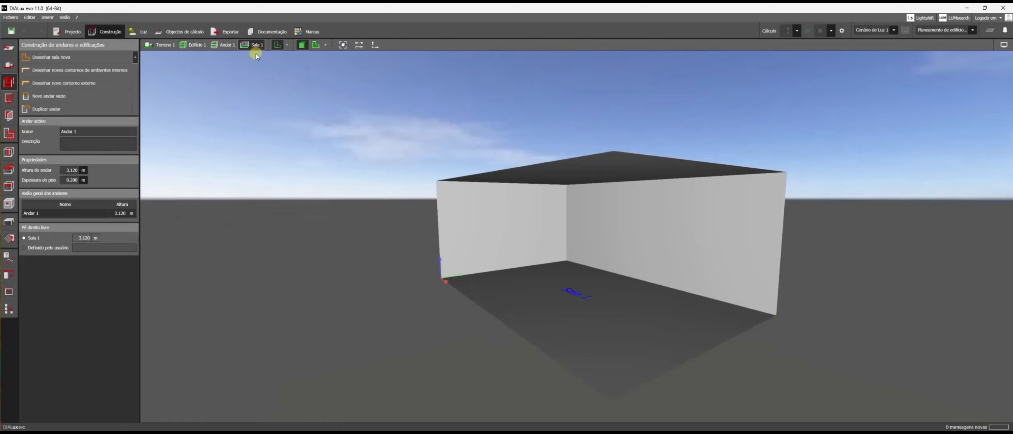
left_click(197, 46)
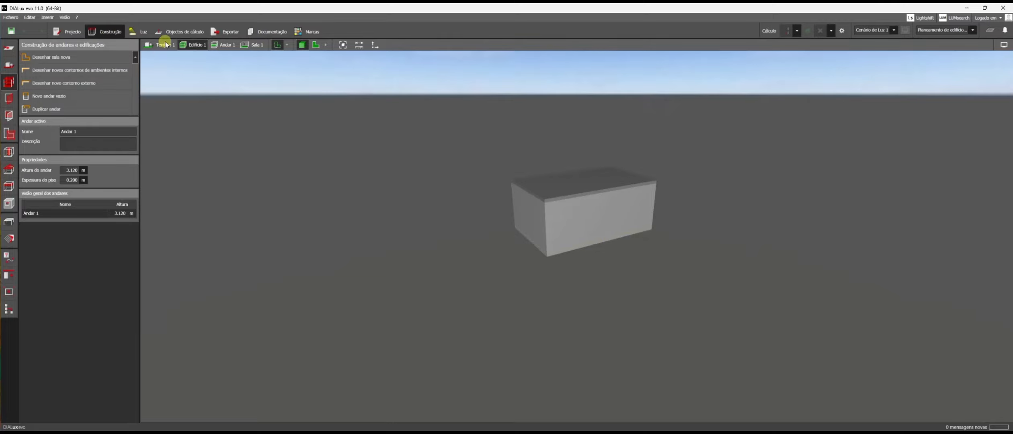
- Look over the lighting and calculation object tools, and return to the construction tools
left_click(138, 31)
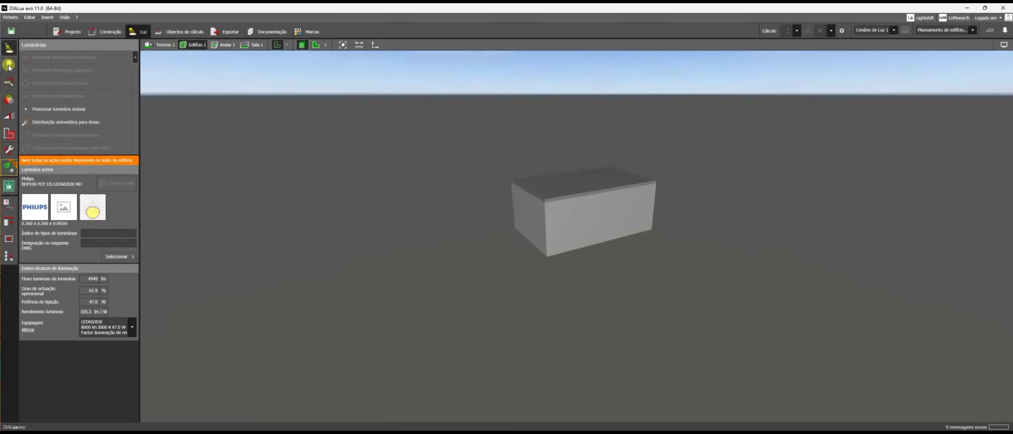
left_click(173, 32)
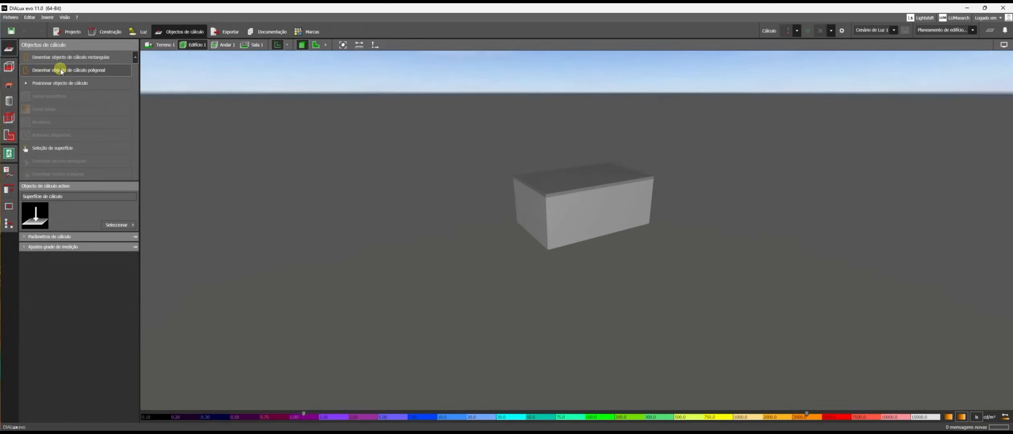
left_click(103, 36)
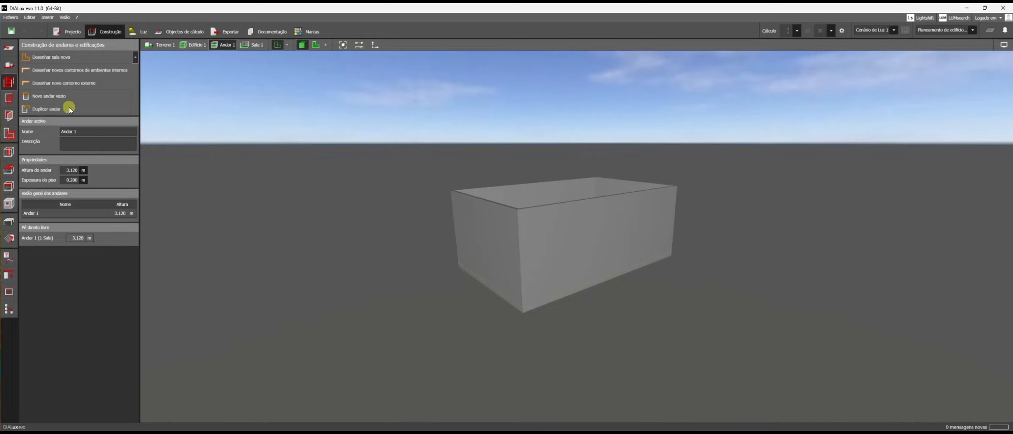
- Enter the contact person's name on the contact card in the project information
left_click(67, 33)
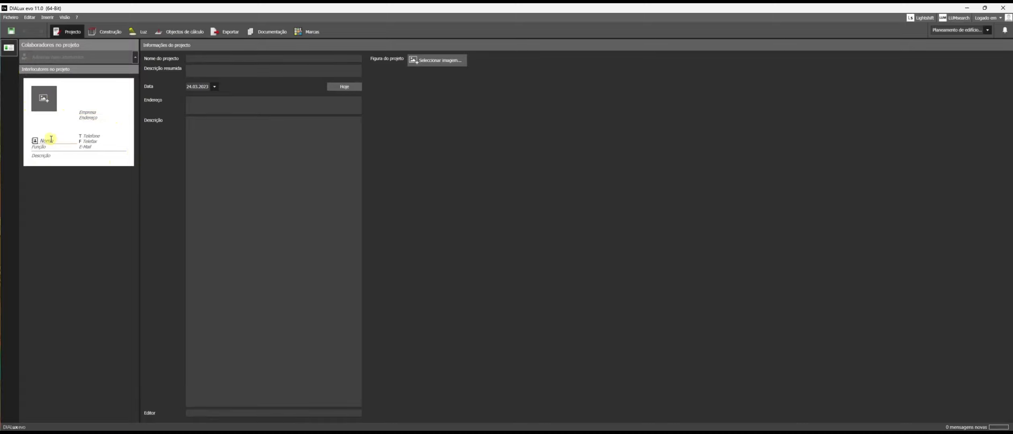
type("Ítalo")
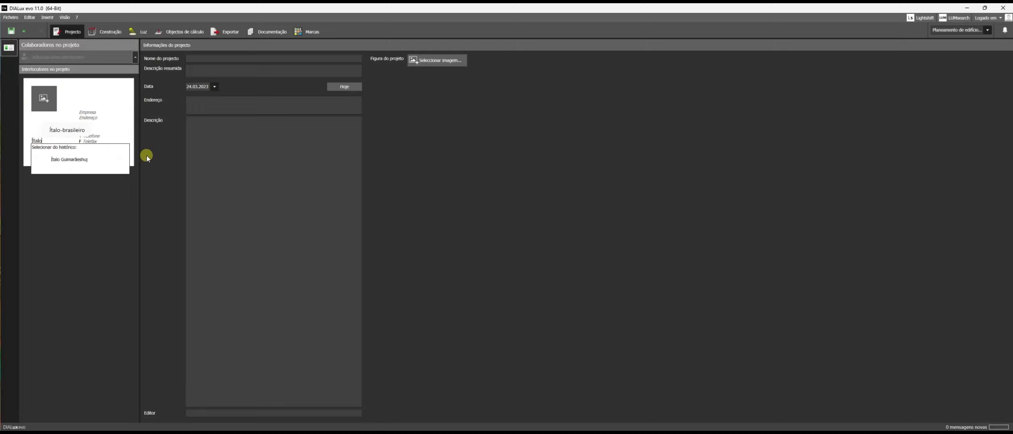
left_click(192, 170)
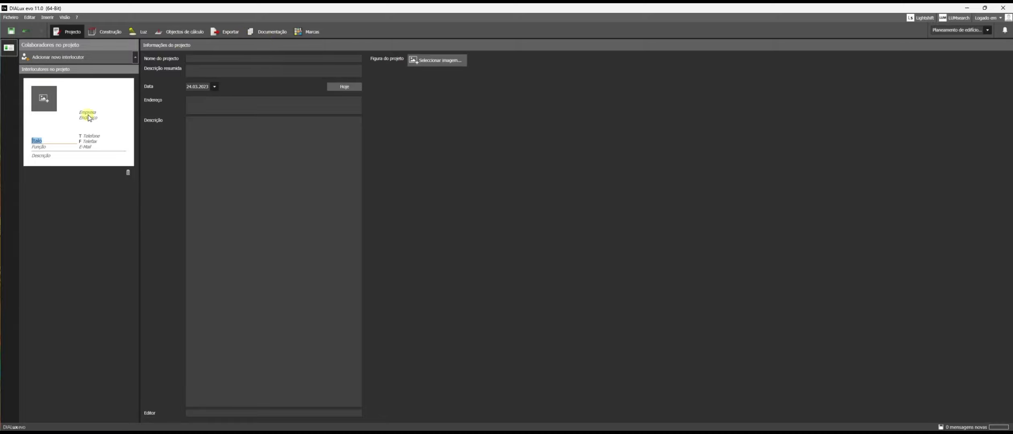
left_click(226, 104)
left_click(297, 166)
- Return to the construction tools and inspect Andar 1 and Edifício 1 in 3D
left_click(103, 34)
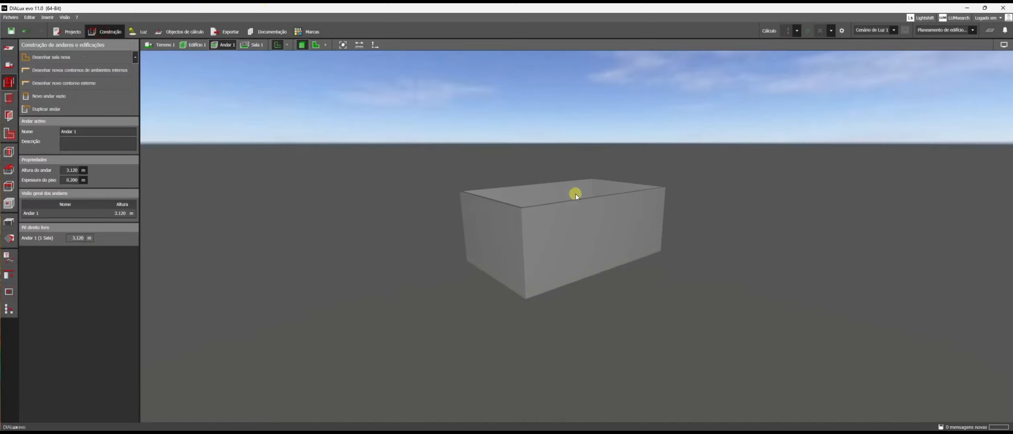
left_click_drag(575, 194, 502, 117)
left_click(196, 46)
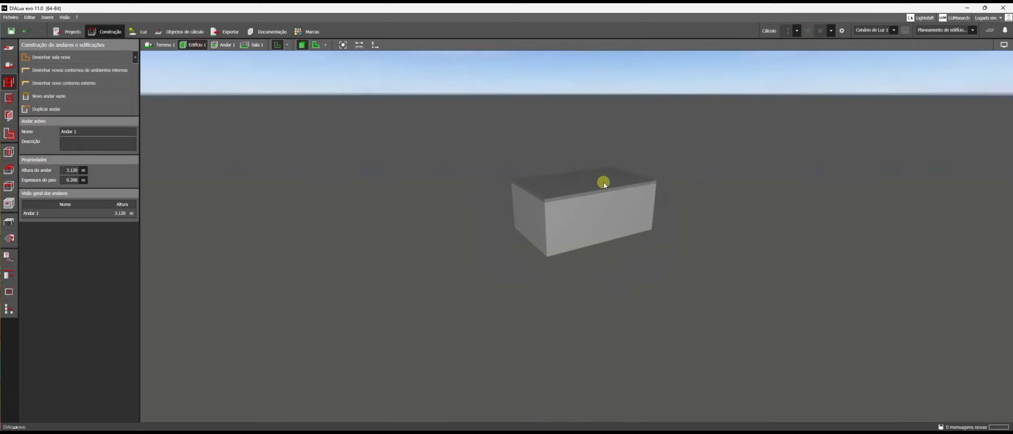
left_click_drag(604, 181, 499, 194)
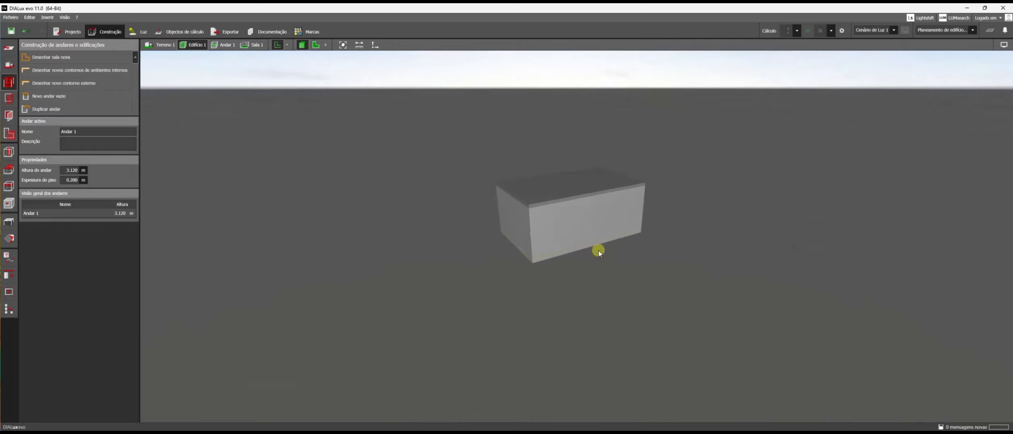
- Compare the exterior of Edifício 1 with the interior of Sala 1 in 3D, viewing the room from another angle
scroll(579, 222, "up", 5)
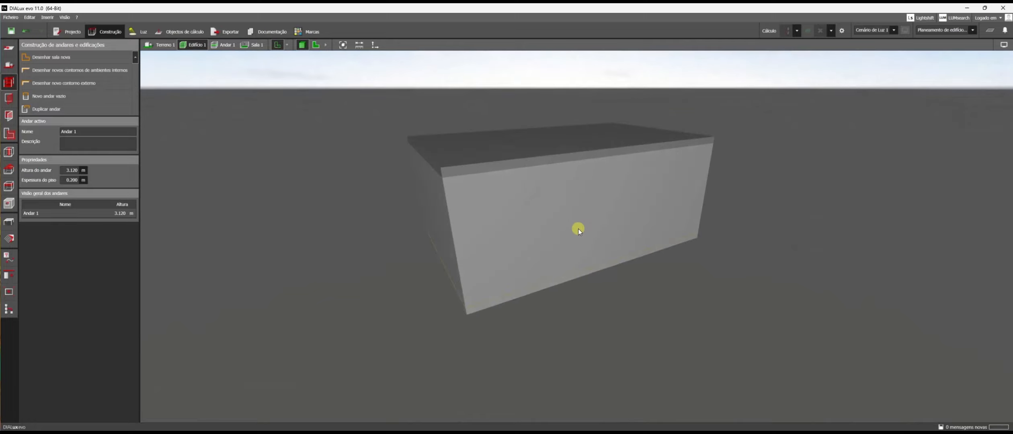
scroll(578, 231, "up", 2)
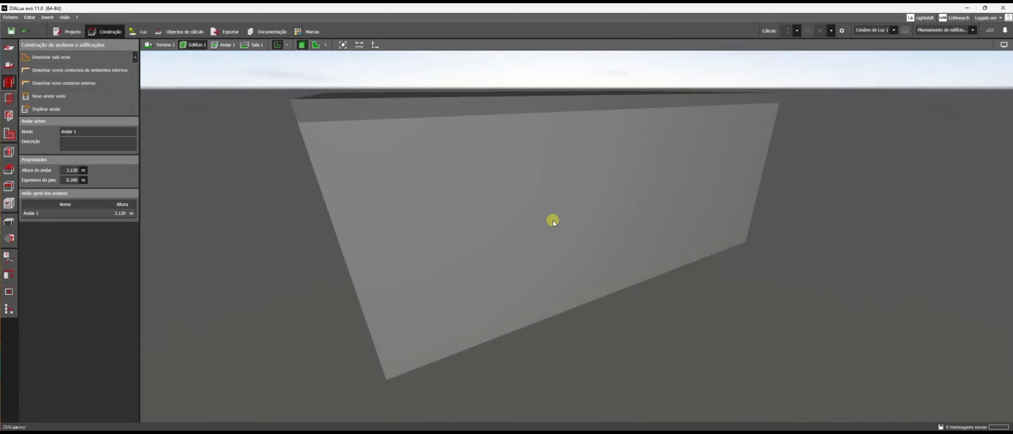
scroll(552, 220, "down", 3)
left_click(253, 44)
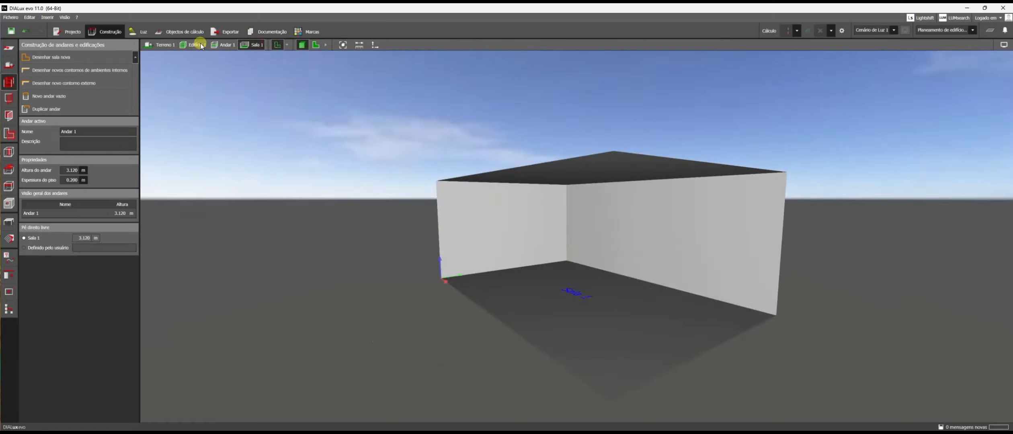
left_click(195, 44)
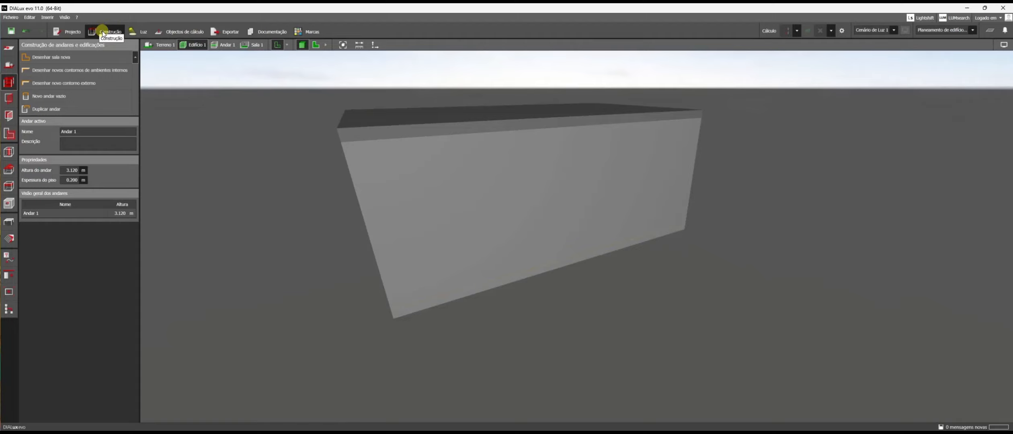
left_click(257, 46)
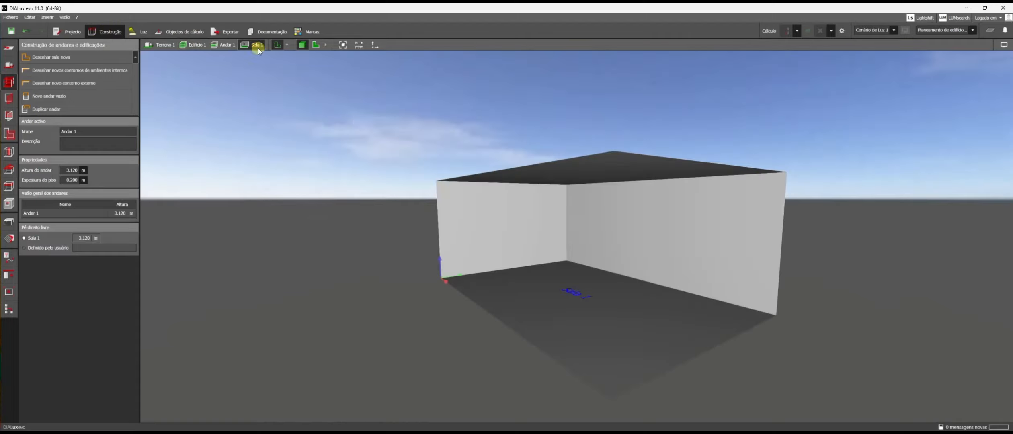
left_click_drag(446, 184, 555, 215)
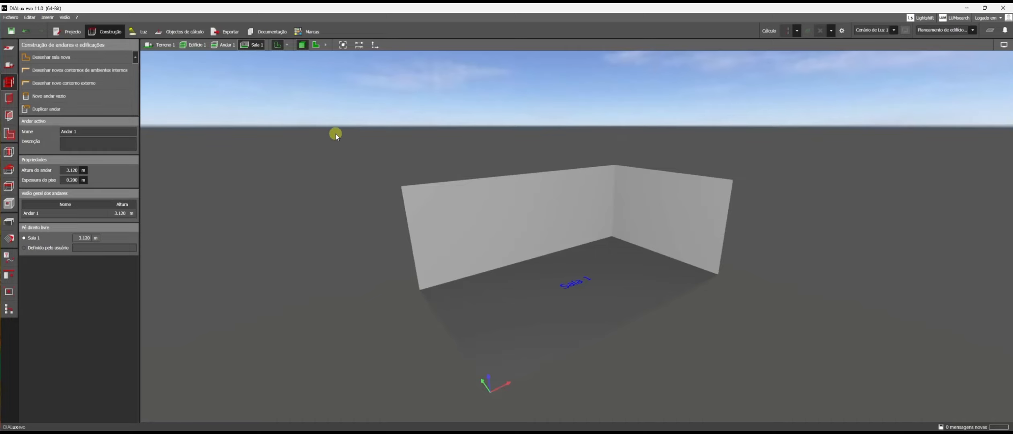
- Try to import the furniture file Cozinha.3ds from the DiaLUX downloads folder while in the 3D view
left_click(11, 18)
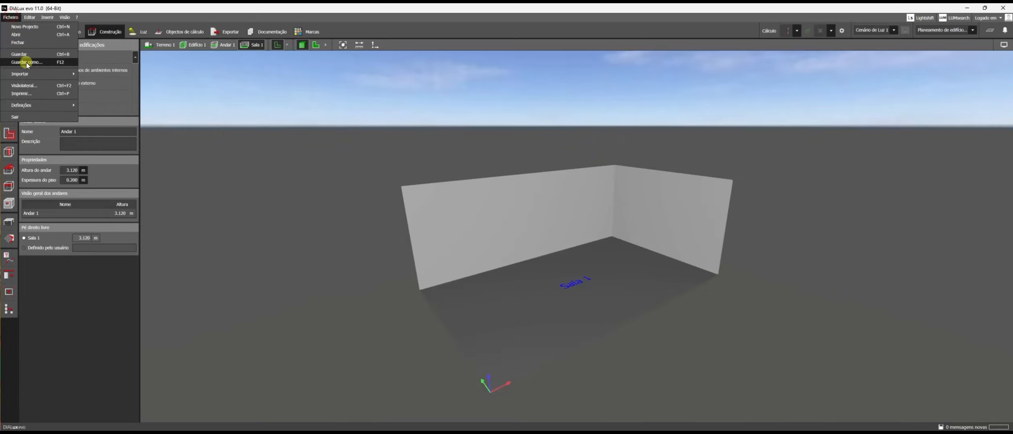
mouse_move(29, 74)
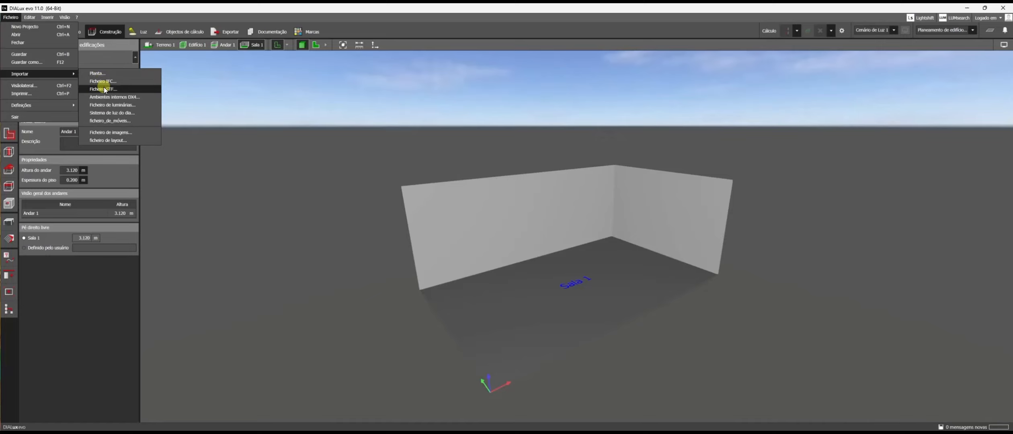
left_click(115, 122)
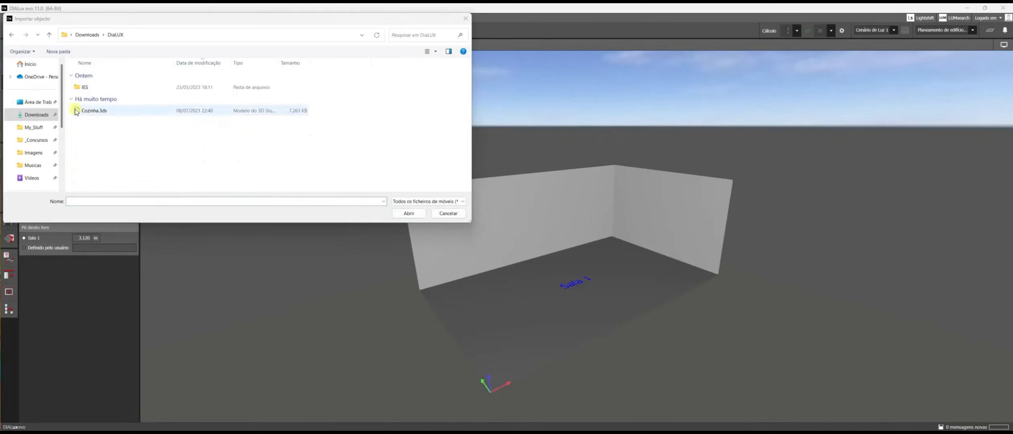
left_click(100, 113)
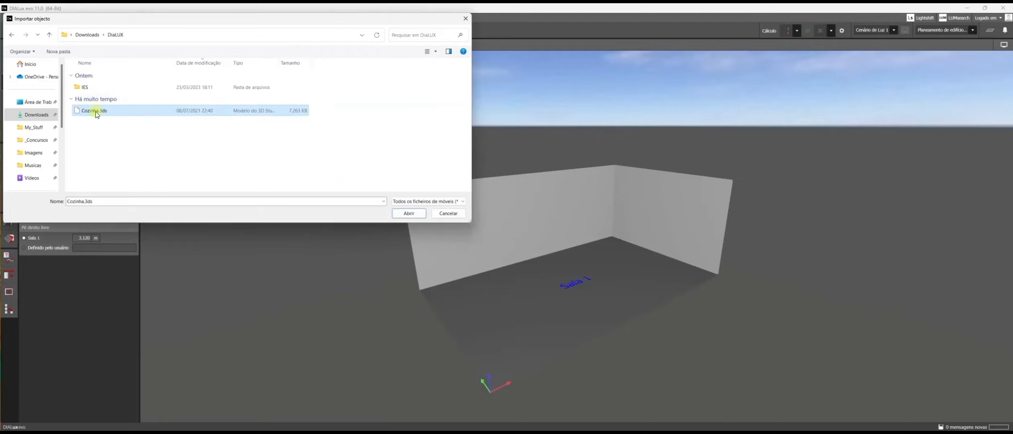
left_click(426, 199)
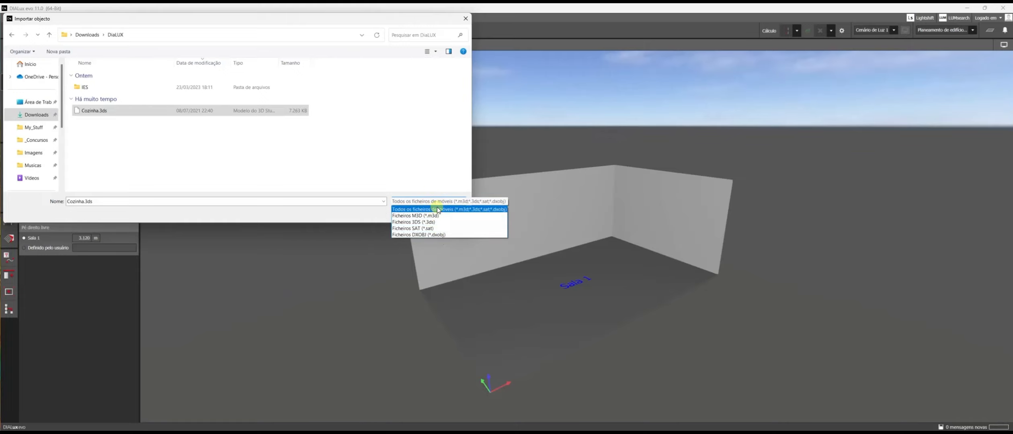
left_click(308, 220)
left_click(91, 111)
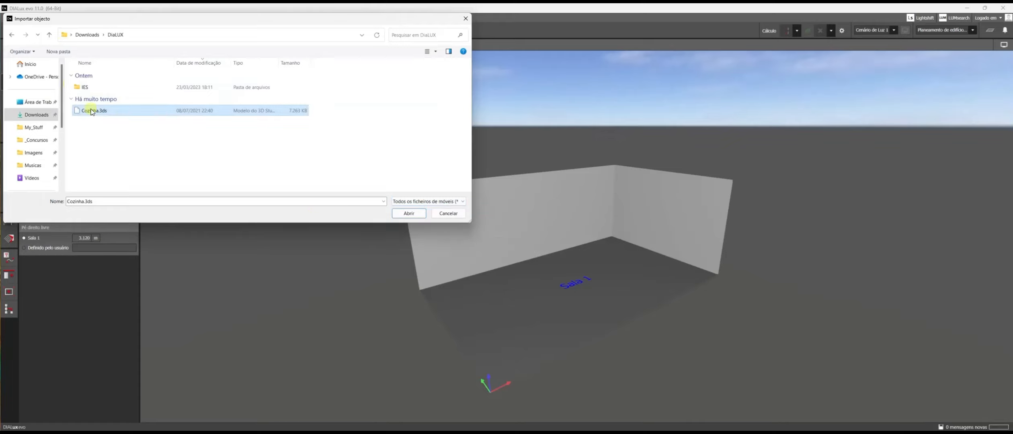
left_click(409, 213)
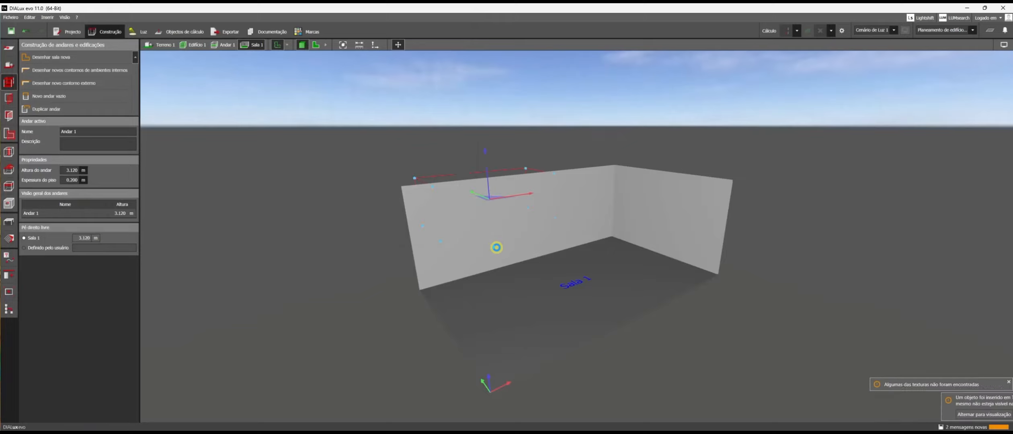
left_click_drag(507, 259, 407, 258)
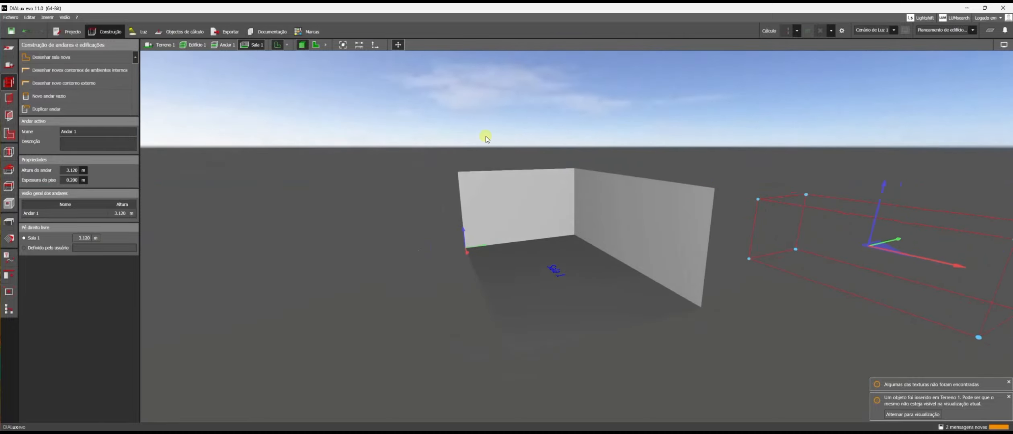
- Import Cozinha.3ds in the floor plan view and move it until its upper-left corner meets that of Sala 1
left_click(316, 45)
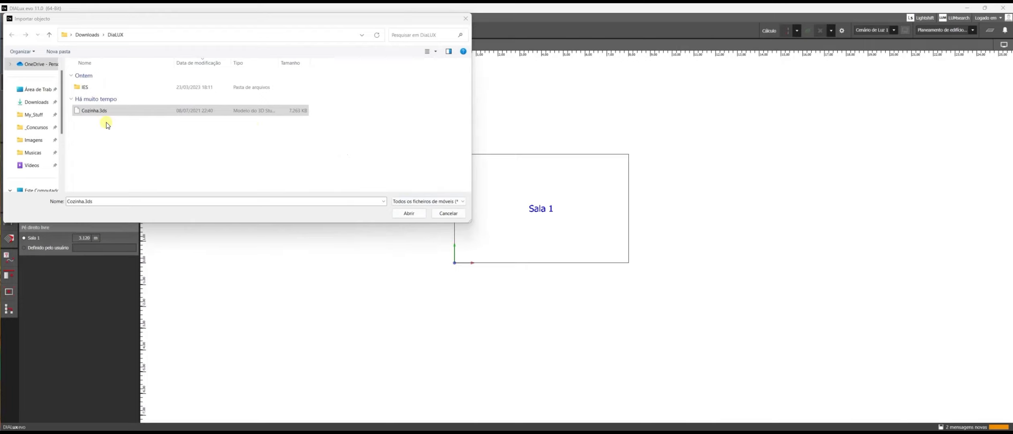
left_click(409, 213)
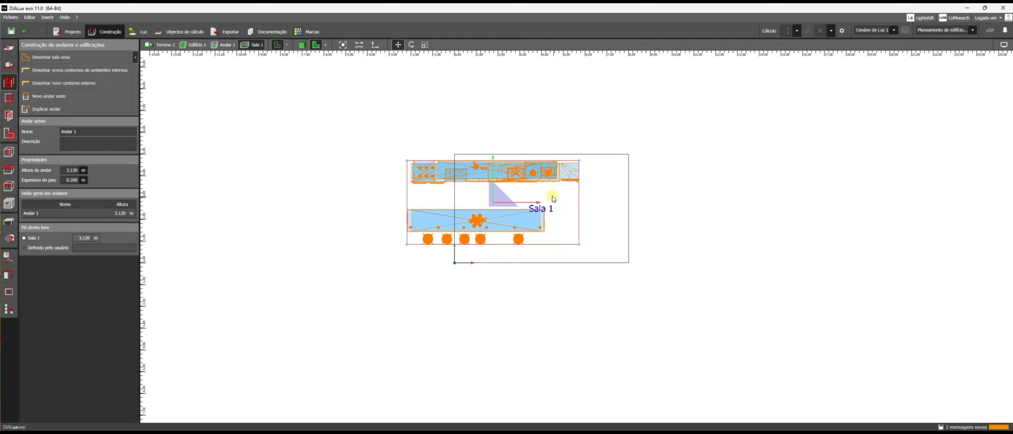
scroll(552, 197, "up", 1)
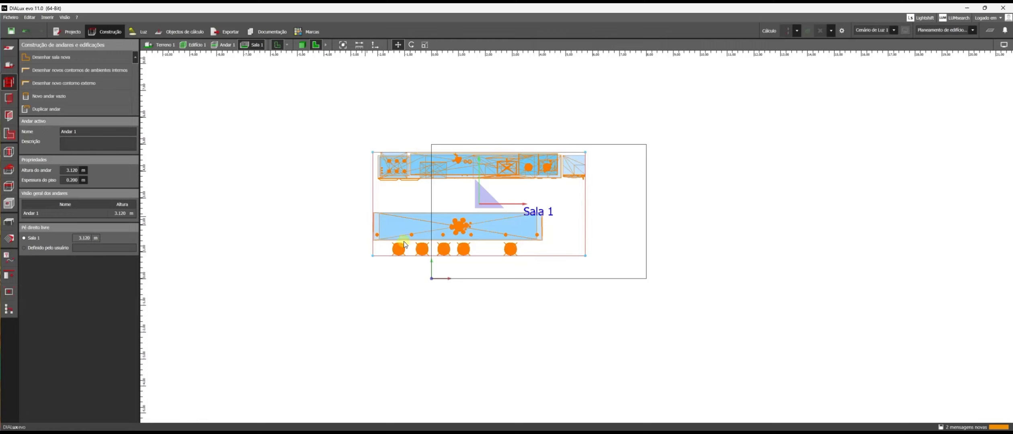
left_click(398, 45)
left_click_drag(374, 155, 432, 150)
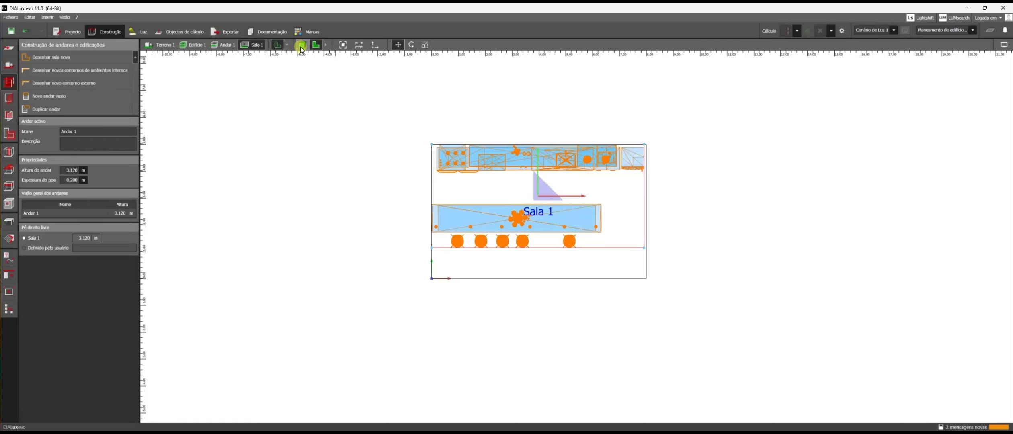
- Raise the kitchen object in the front view until its base sits on the floor line of Sala 1
left_click(325, 47)
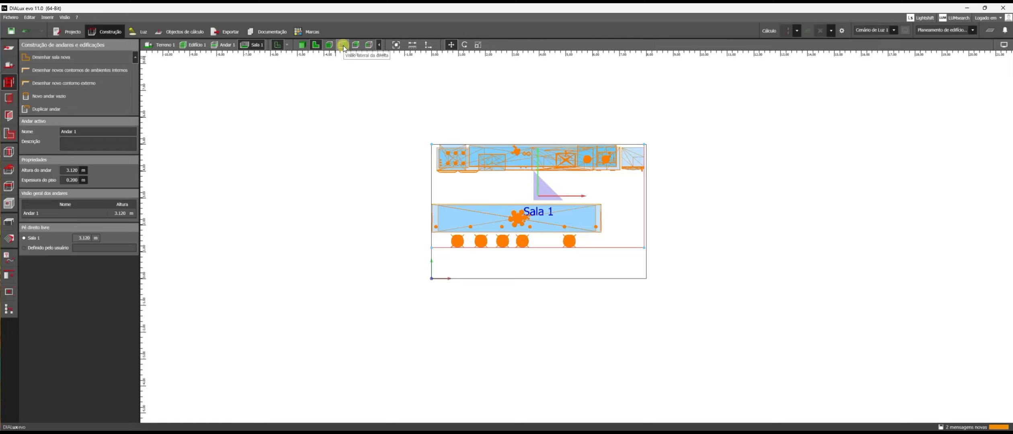
left_click(330, 45)
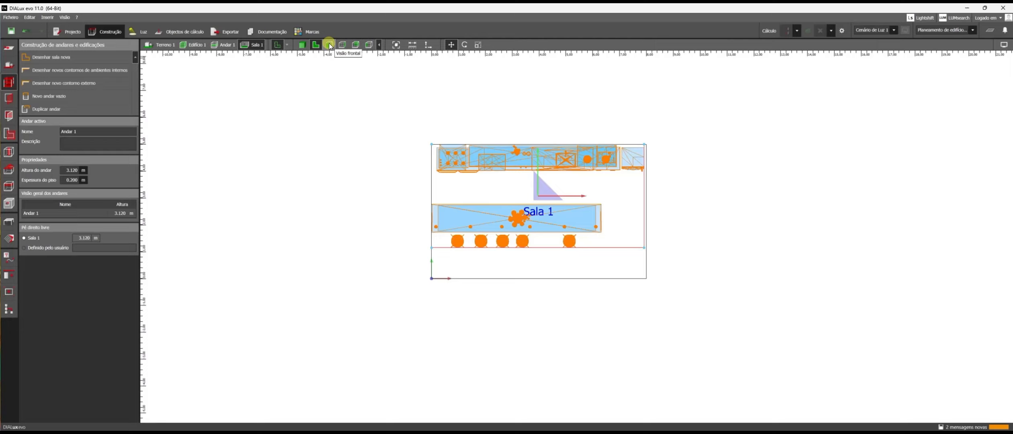
scroll(432, 142, "down", 3)
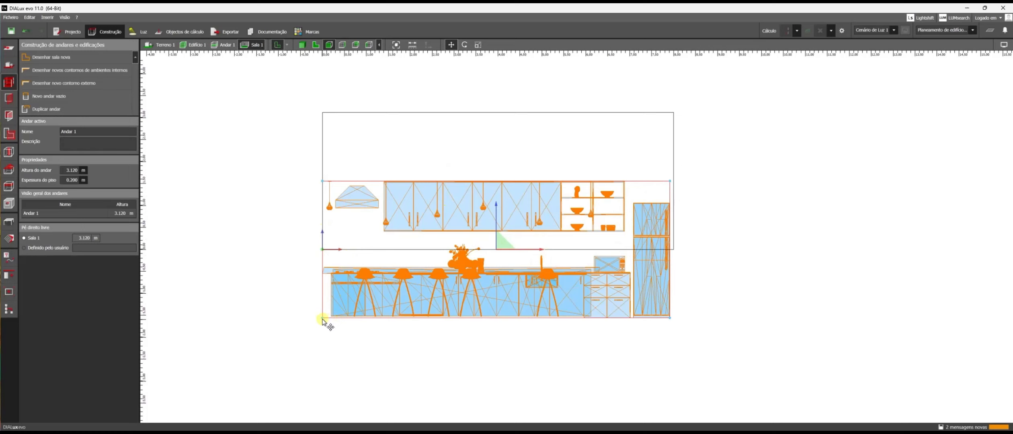
left_click_drag(323, 319, 324, 251)
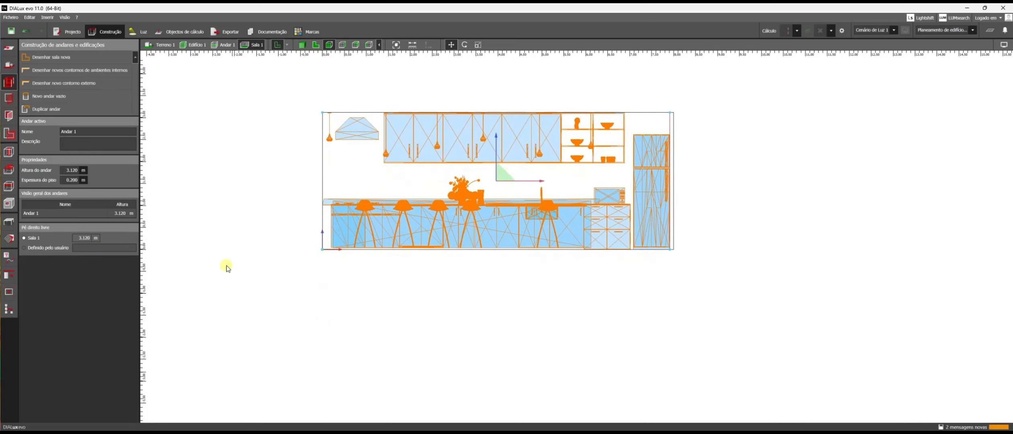
- Return to the 3D view, deselect the kitchen object and check its placement inside Sala 1
left_click(303, 44)
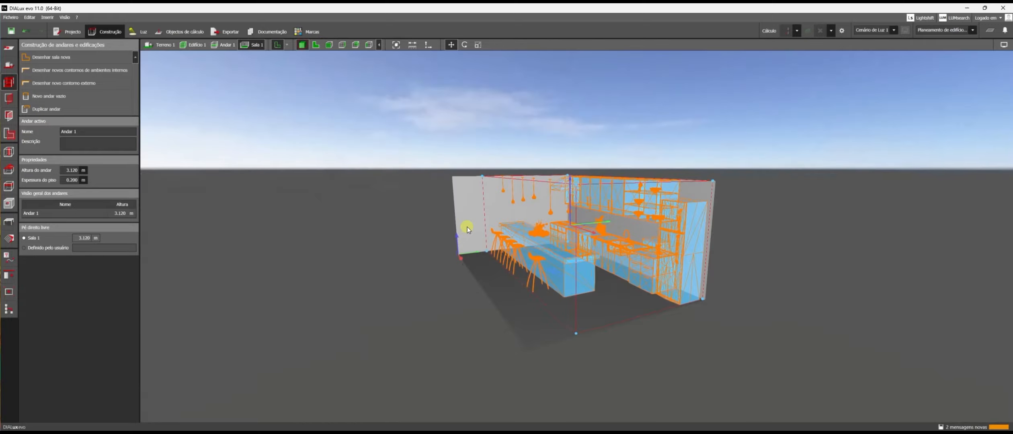
left_click(435, 184)
left_click_drag(741, 269, 702, 313)
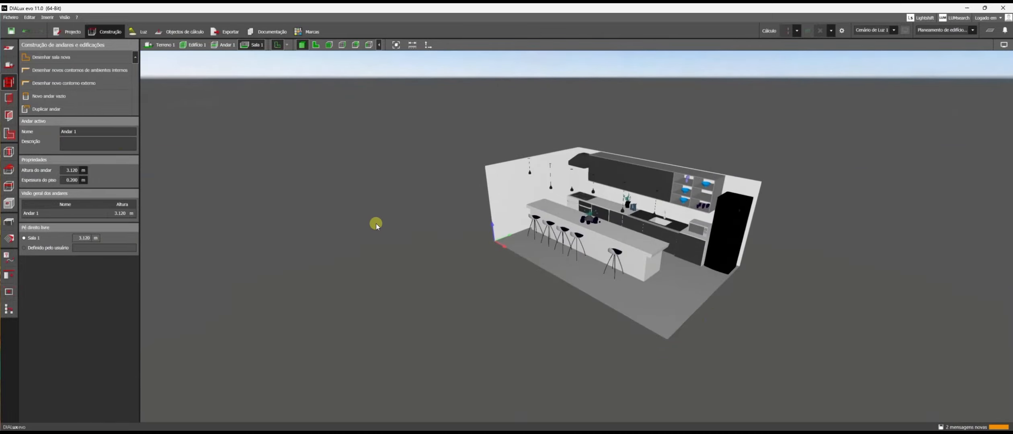
scroll(729, 209, "up", 2)
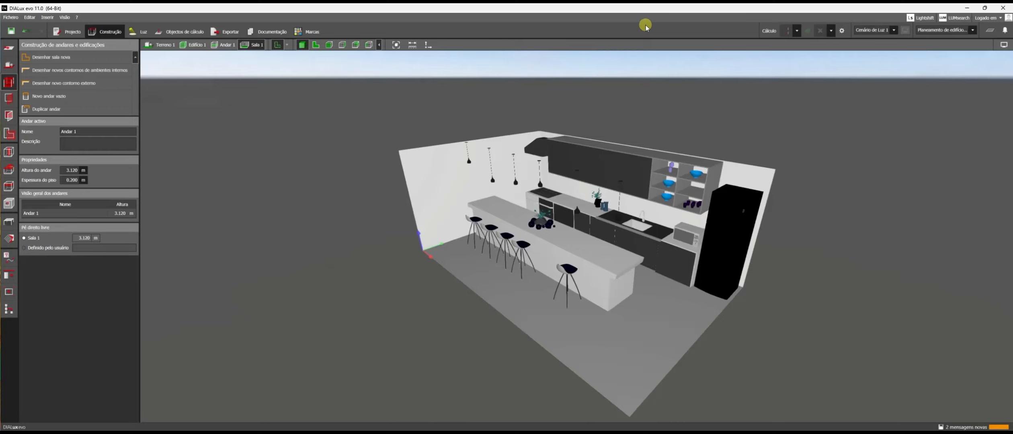
scroll(469, 162, "up", 2)
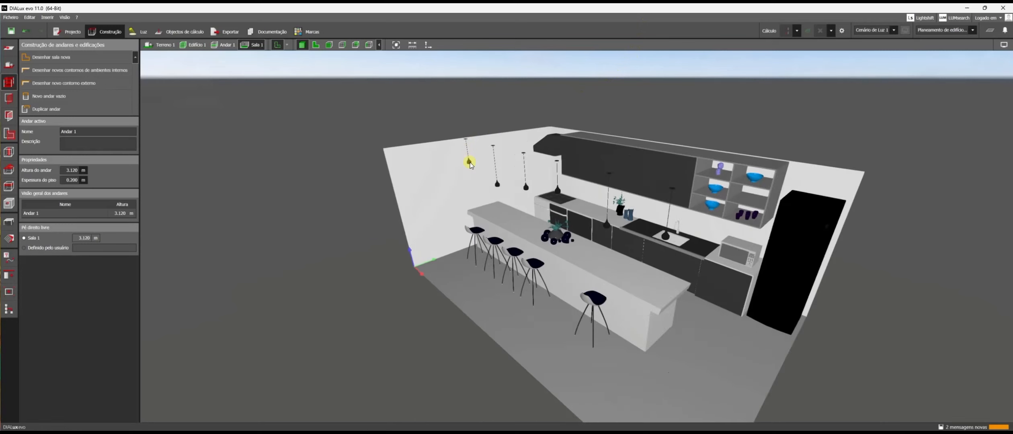
- Select the kitchen object and save the project as 01.evo
left_click(489, 171)
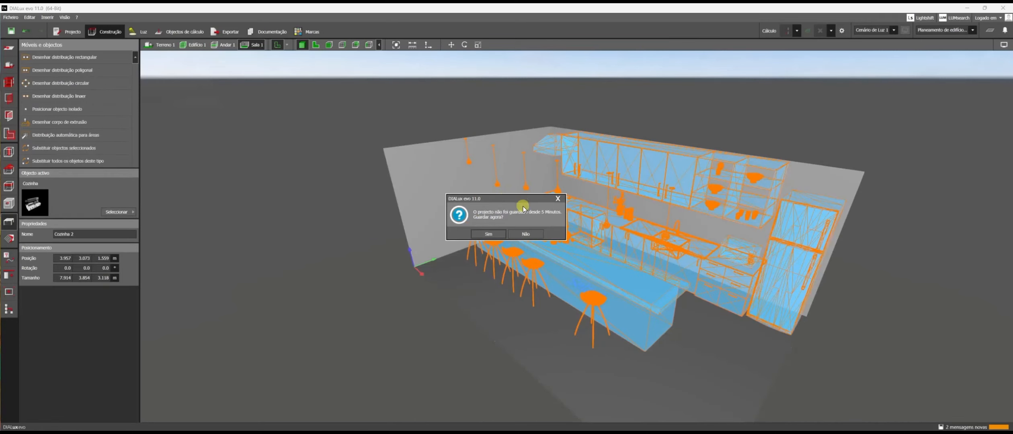
left_click(488, 234)
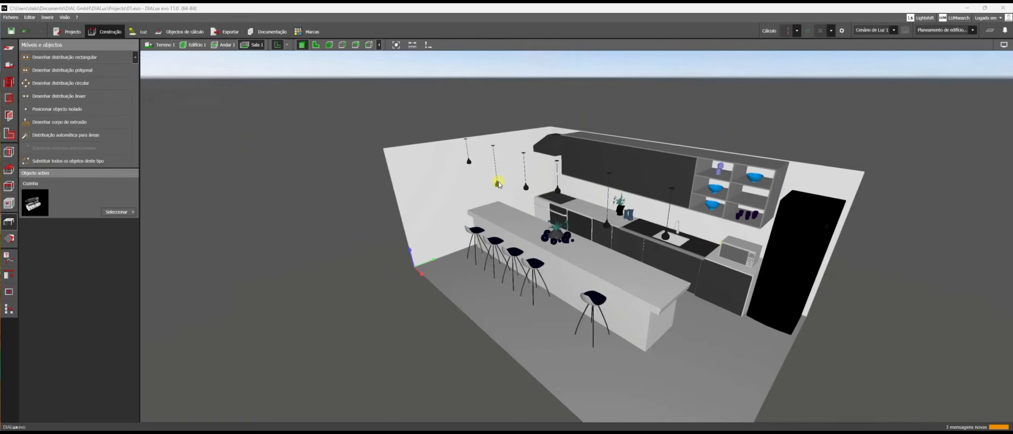
- Inspect the furnished kitchen and its pendants in 3D from several angles, and switch to the floor plan view
right_click_drag(617, 207, 585, 203)
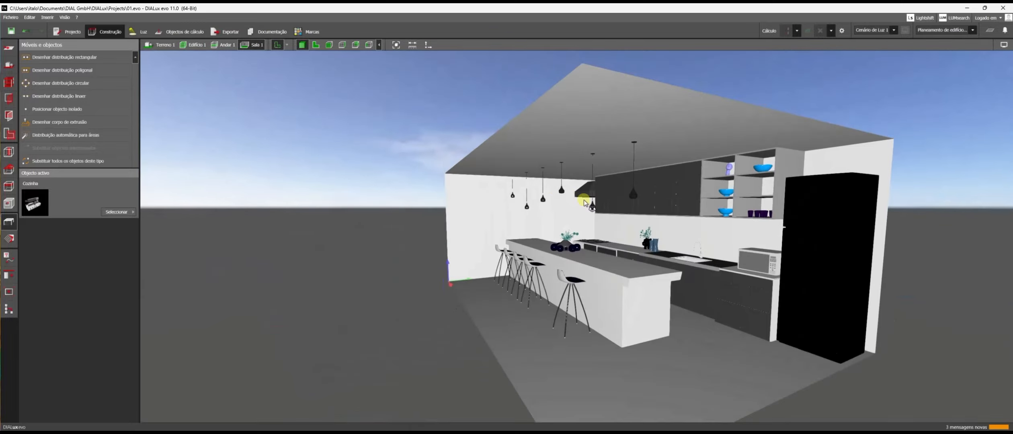
right_click_drag(559, 170, 552, 201)
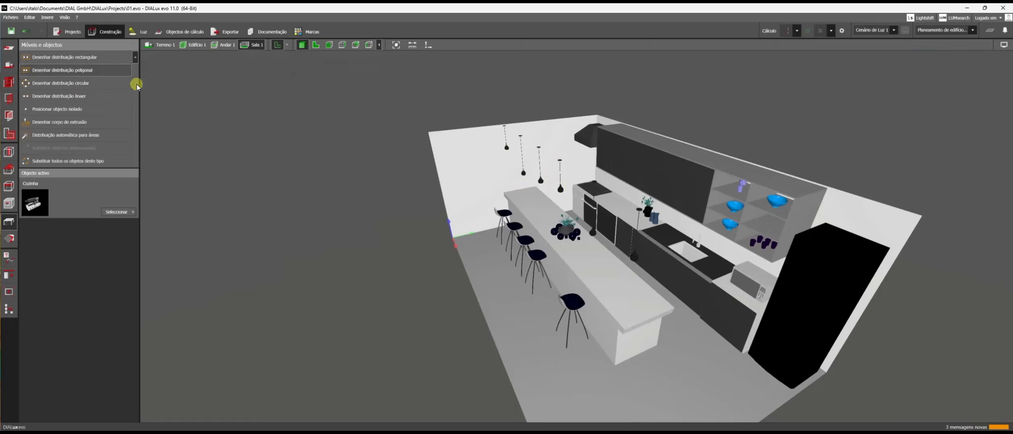
right_click_drag(665, 282, 706, 269)
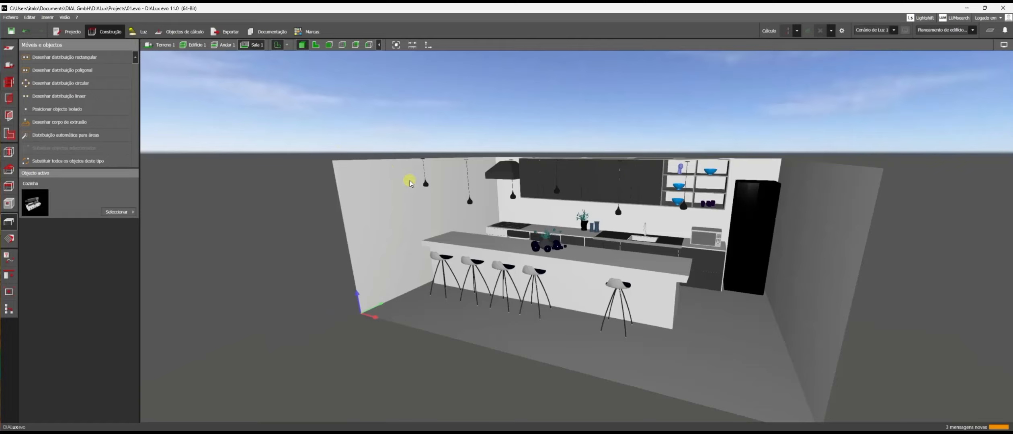
mouse_move(442, 196)
right_mouse_down()
mouse_move(434, 165)
mouse_move(436, 194)
right_mouse_up()
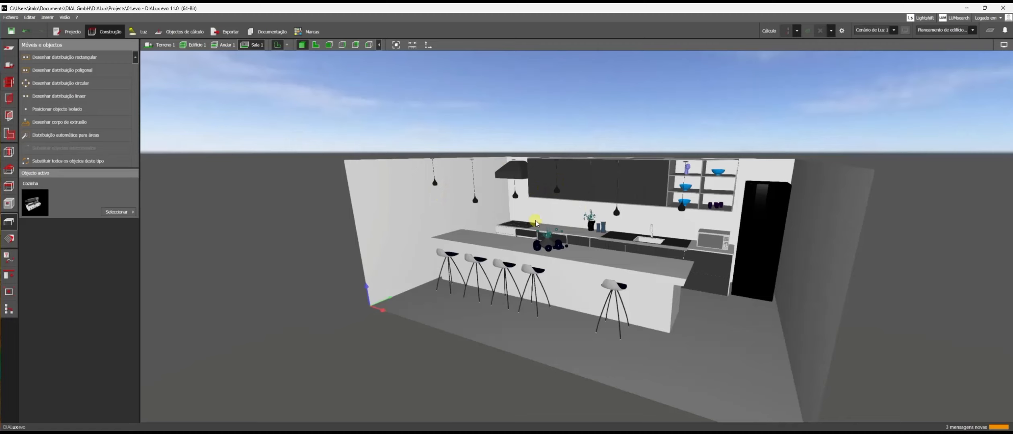
right_click_drag(544, 251, 526, 240)
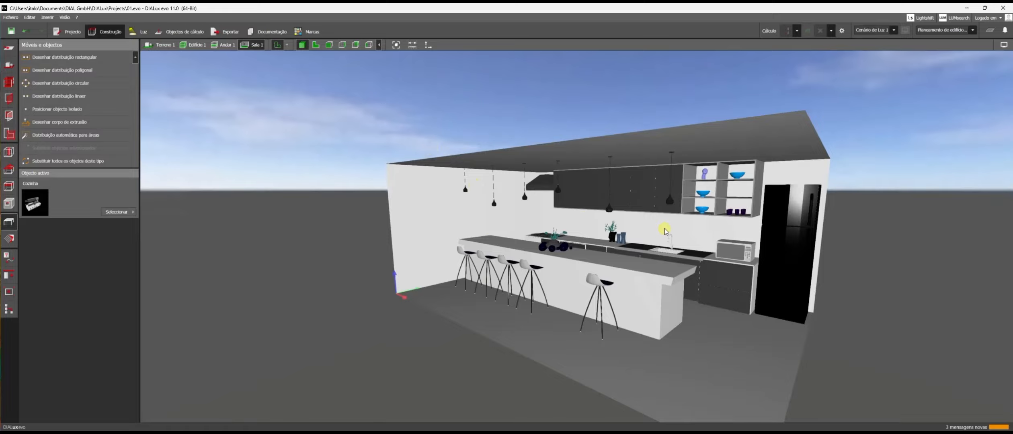
right_click_drag(412, 217, 389, 236)
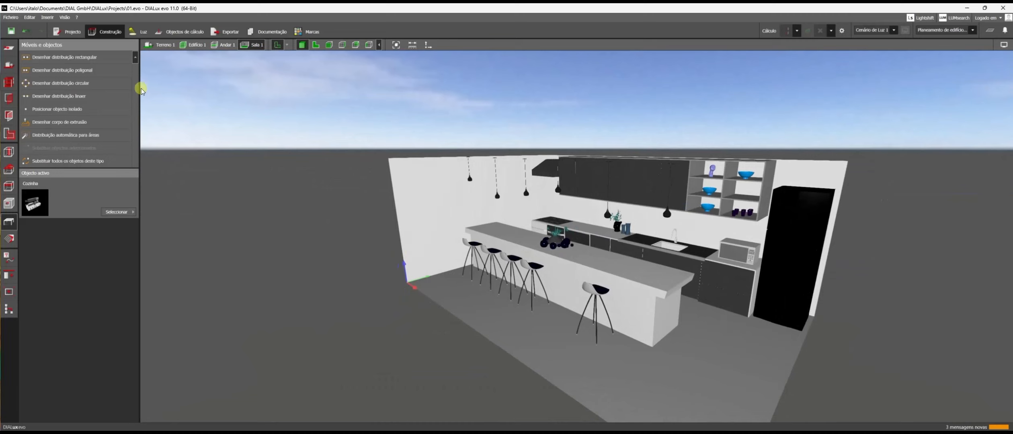
left_click(316, 44)
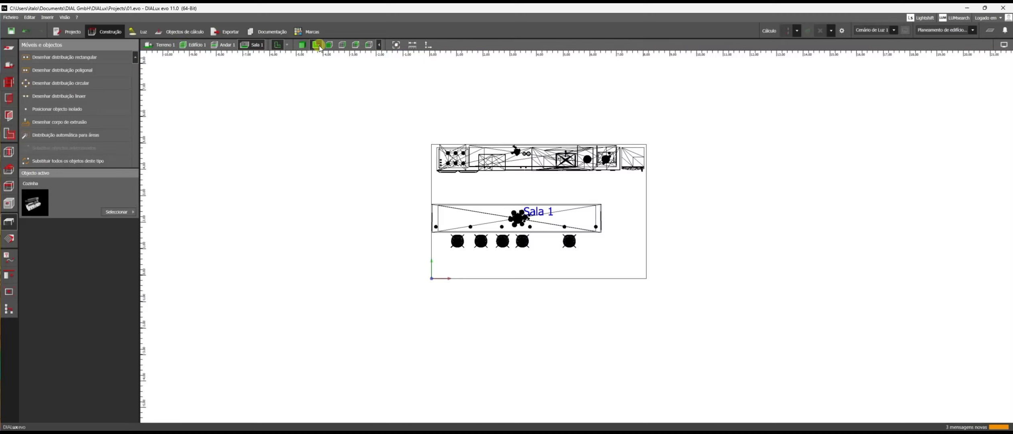
- Choose the rectangular window with vertical division (Janela rectangular com divisão vertical) as the active building opening
left_click(194, 46)
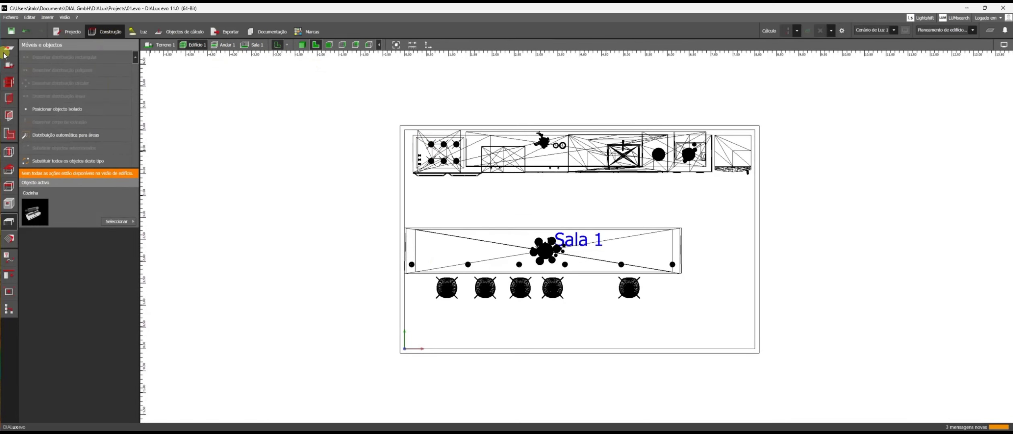
left_click(8, 101)
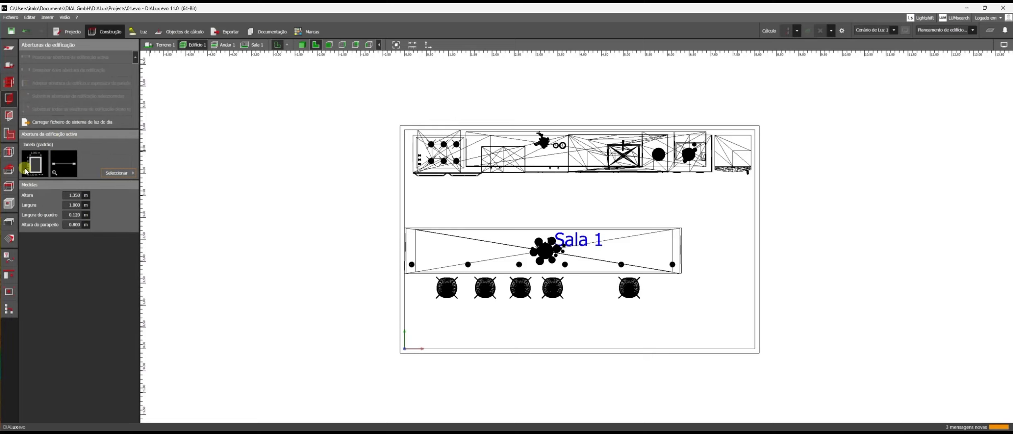
left_click(114, 173)
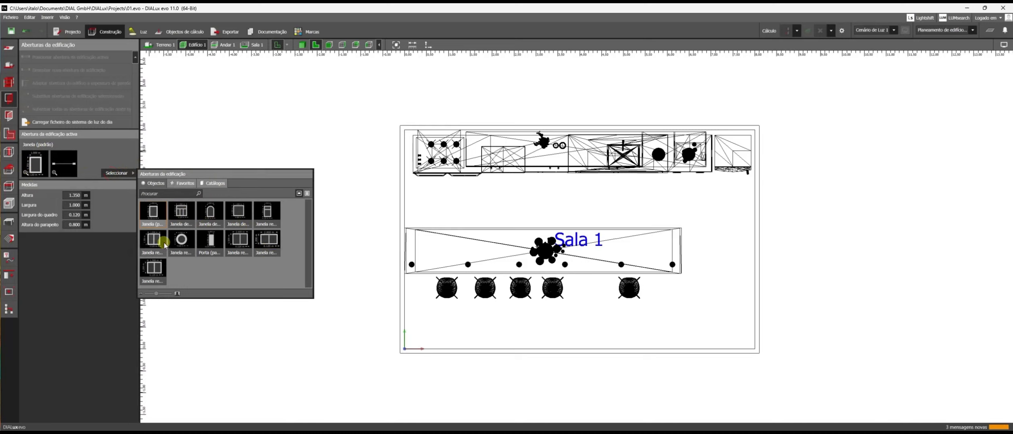
left_click(263, 243)
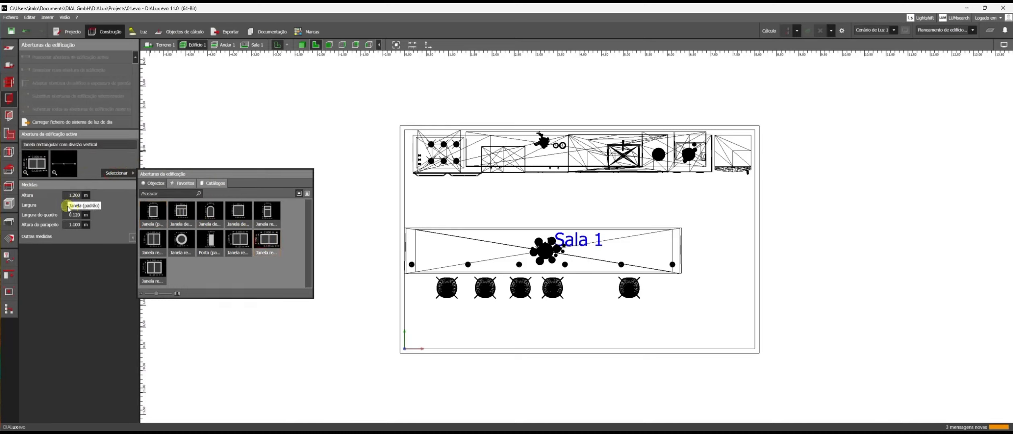
left_click(77, 196)
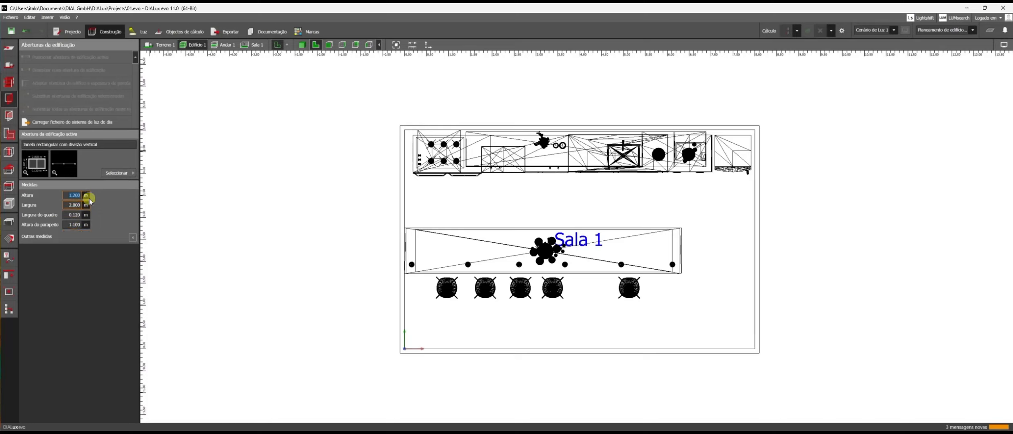
mouse_move(43, 173)
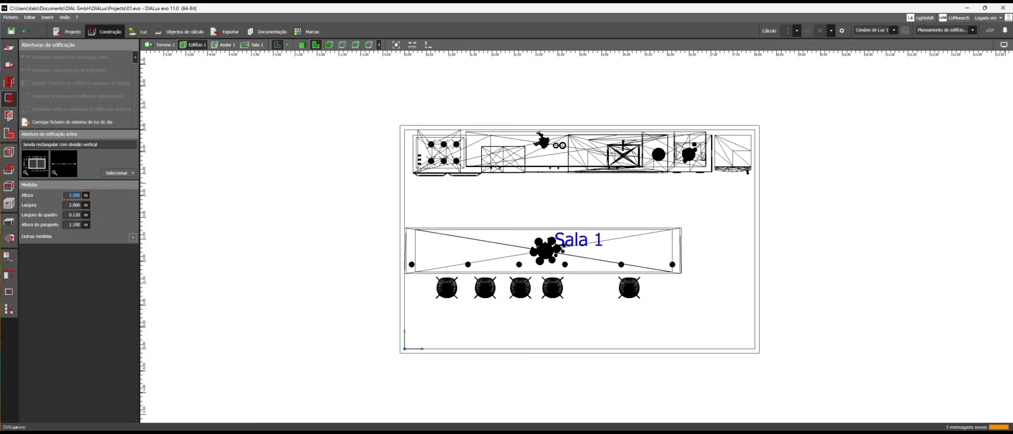
- Switch to storey Andar 1 and place three of the active windows along the wall on the stool side of Sala 1
left_click(223, 45)
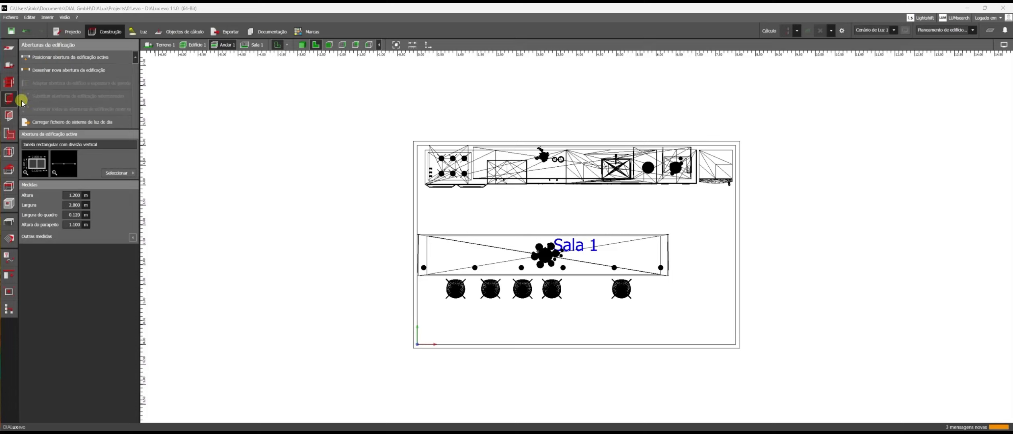
left_click(8, 82)
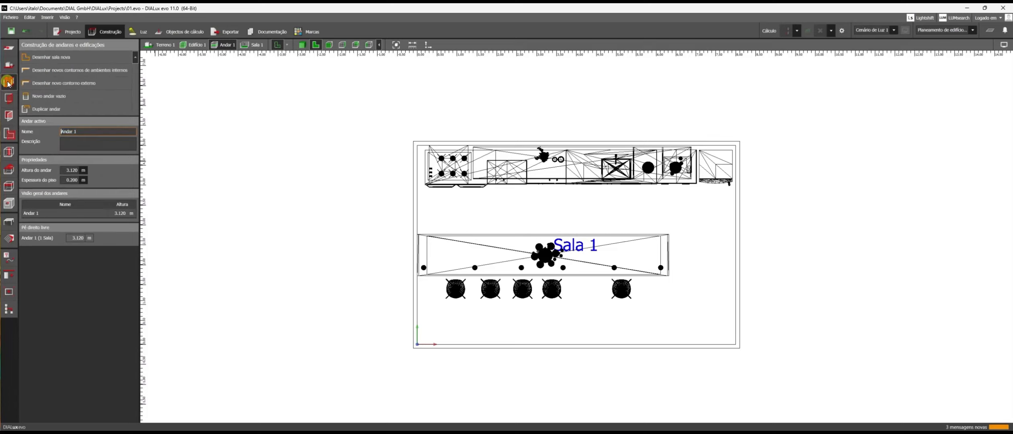
left_click(8, 98)
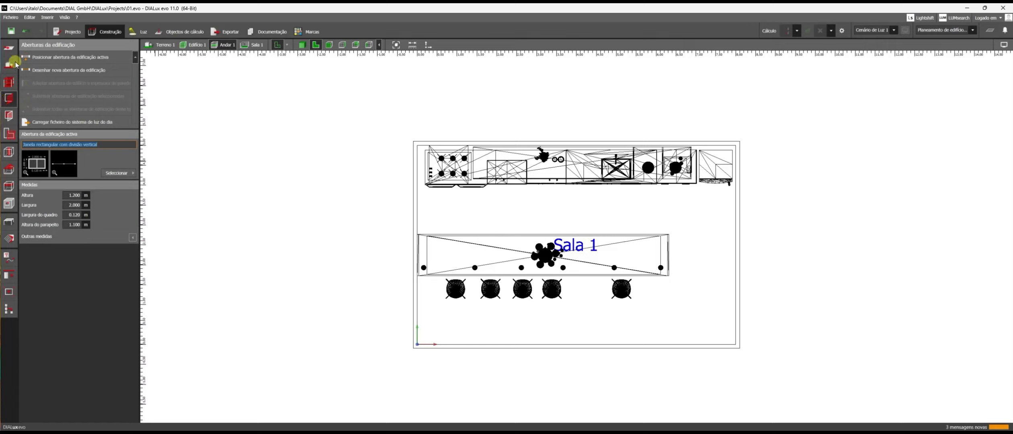
left_click(10, 80)
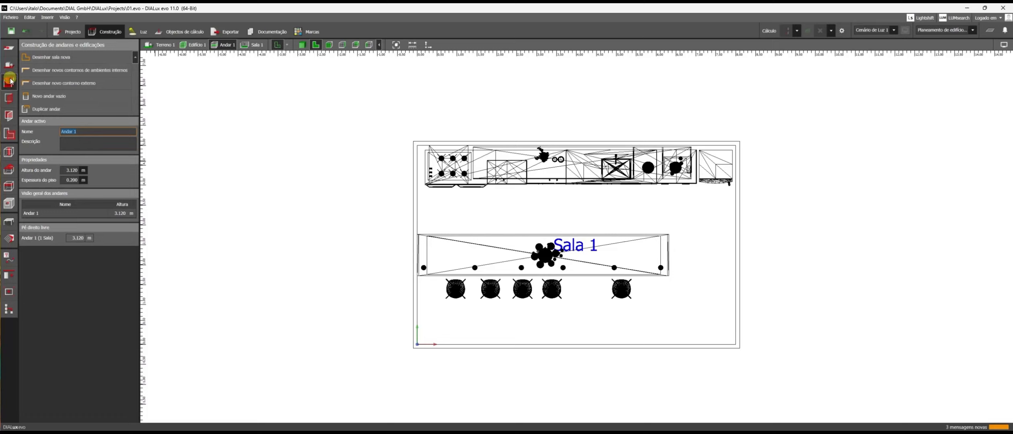
left_click(9, 100)
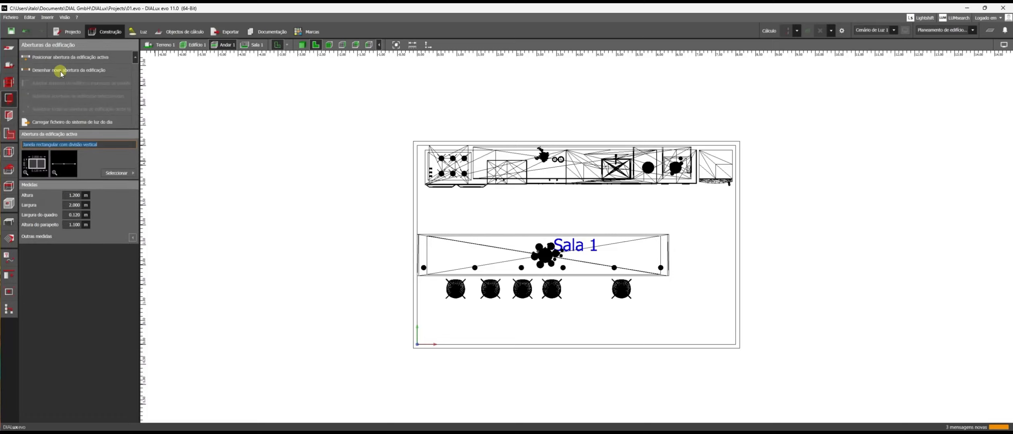
left_click(63, 60)
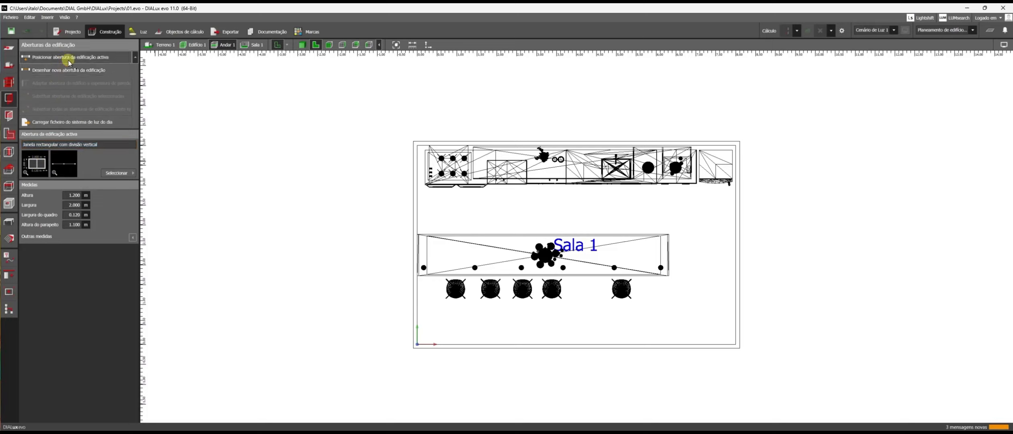
left_click(466, 349)
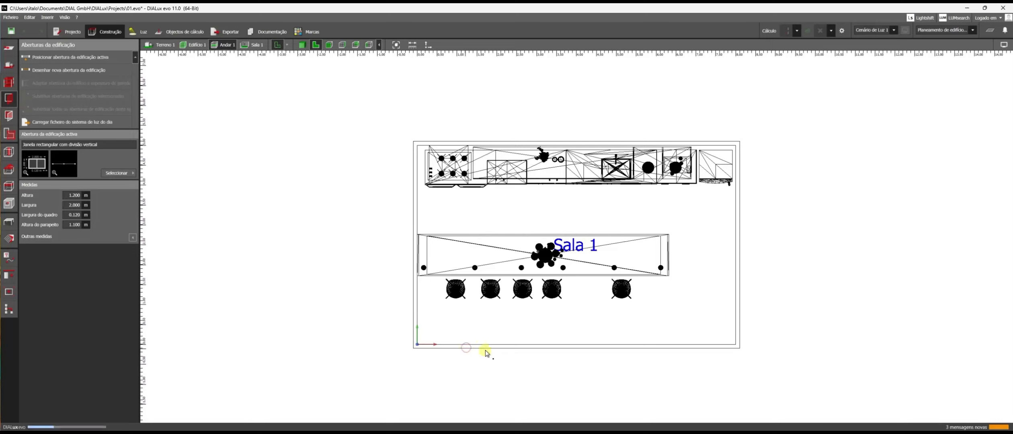
left_click(554, 347)
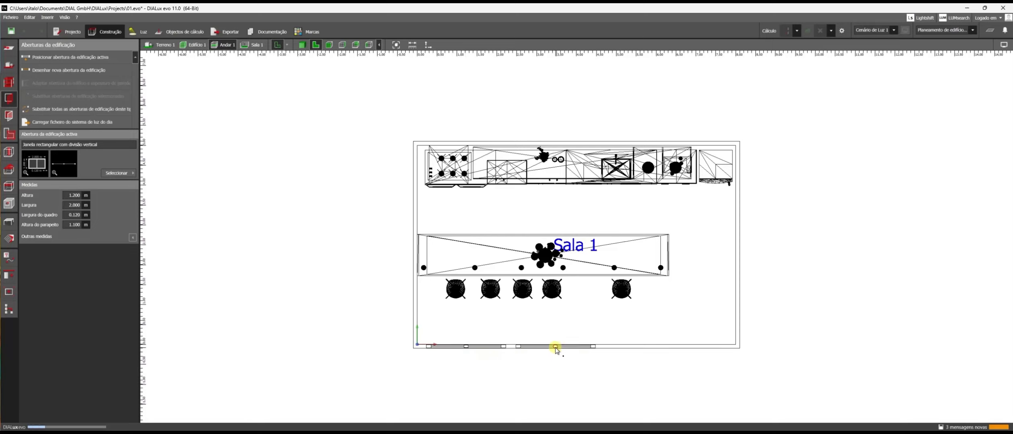
left_click(675, 347)
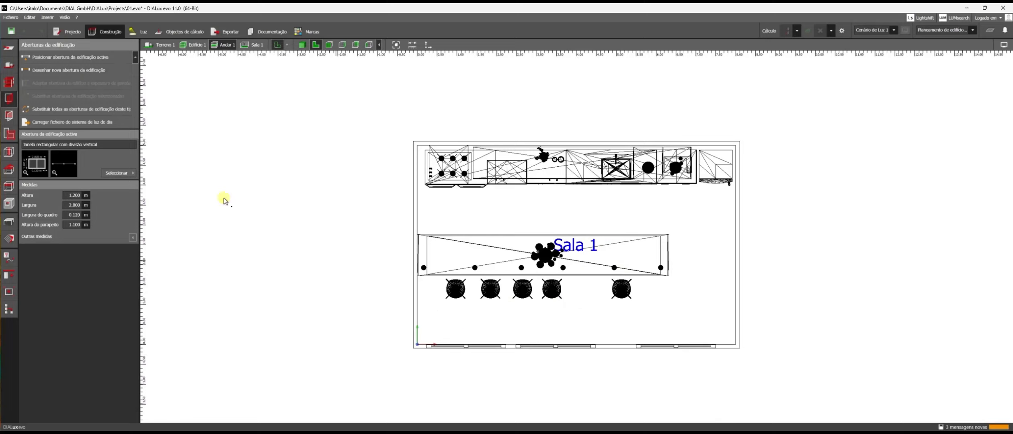
- Set the X position of the window nearest the coordinate origin to 1.200 m
left_click(8, 48)
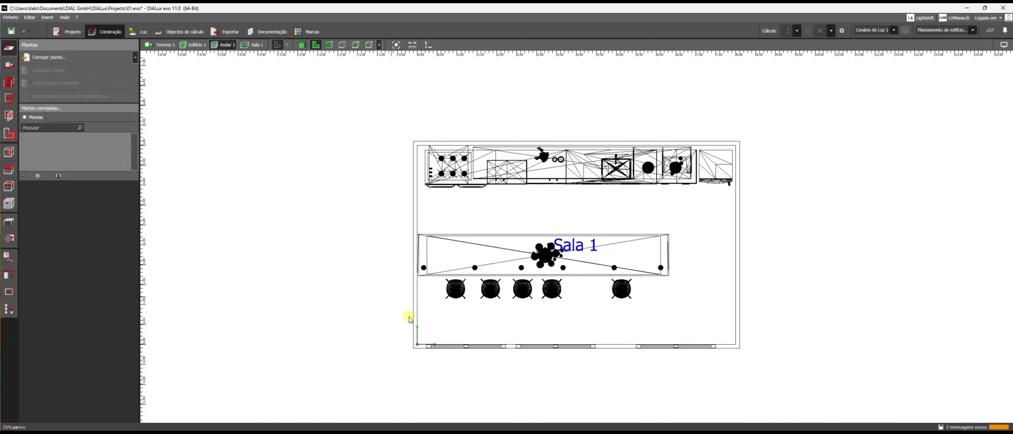
scroll(474, 350, "up", 1)
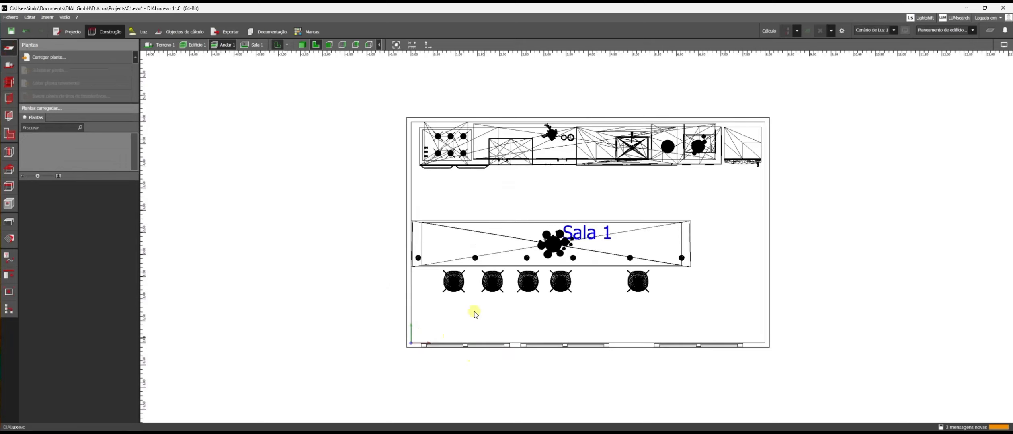
left_click(470, 345)
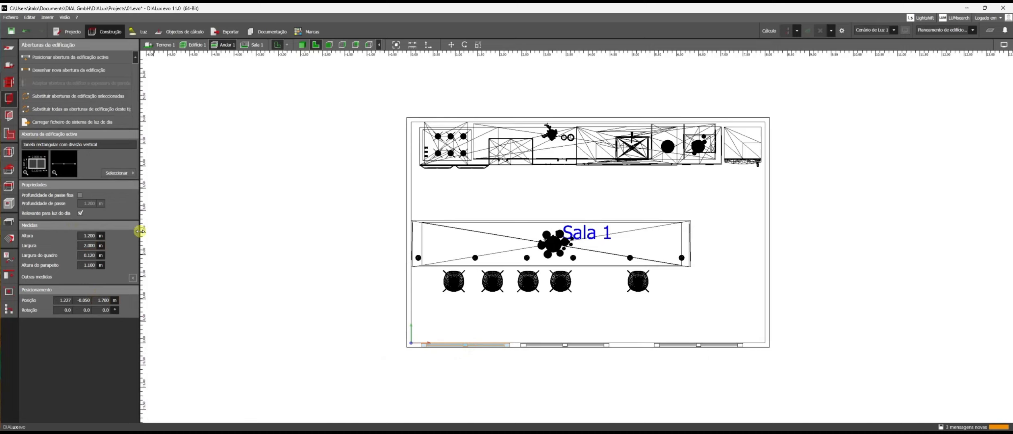
left_click(63, 309)
left_click(65, 300)
left_click(469, 345)
left_click(56, 300)
left_click_drag(56, 300, 68, 301)
key("Return")
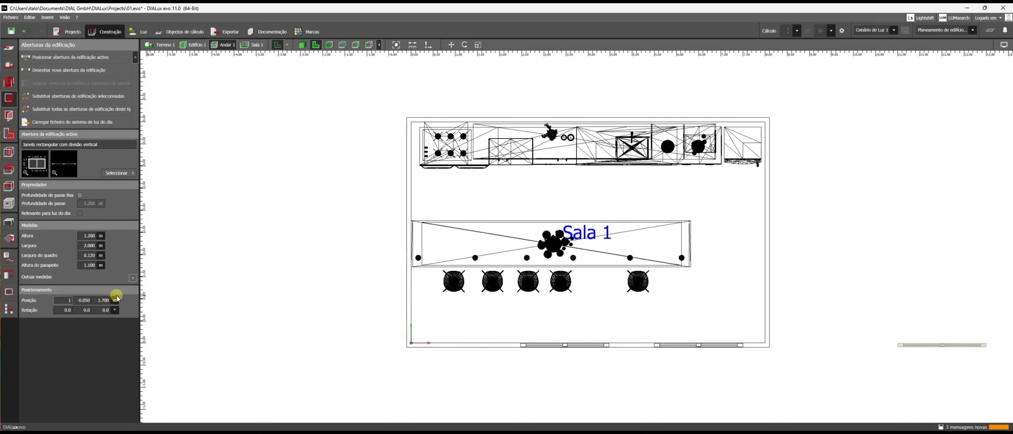
key("Return")
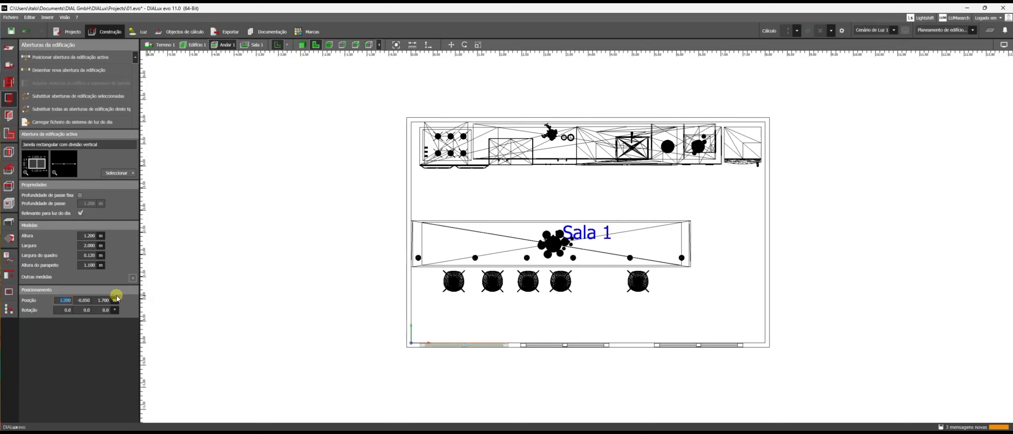
- Set the X position of the window farthest from the coordinate origin to 6.8 m
left_click(711, 345)
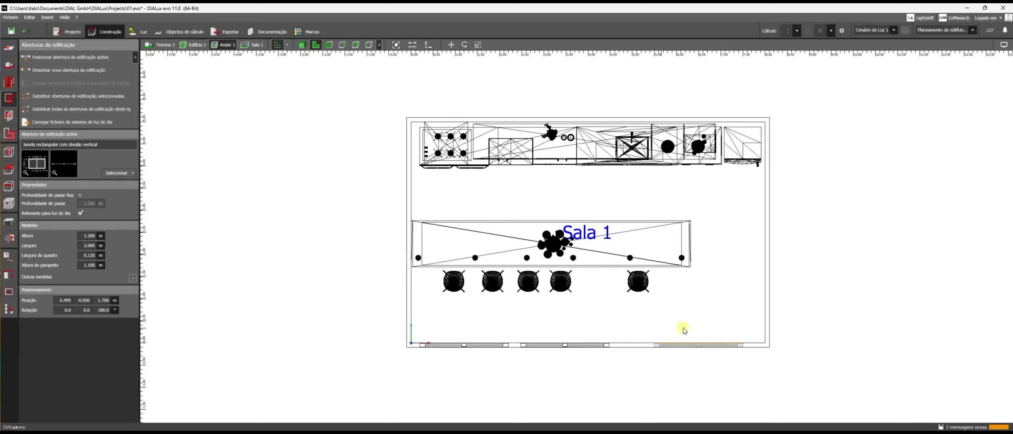
left_click(746, 323)
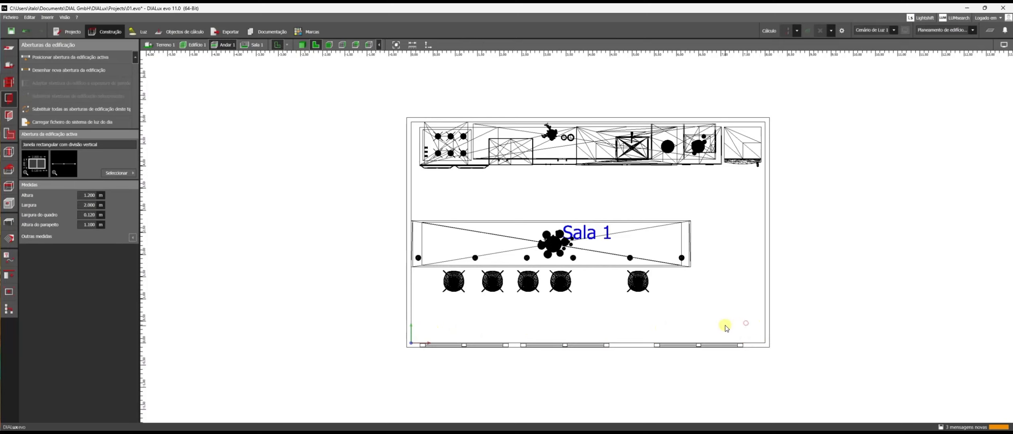
left_click(699, 345)
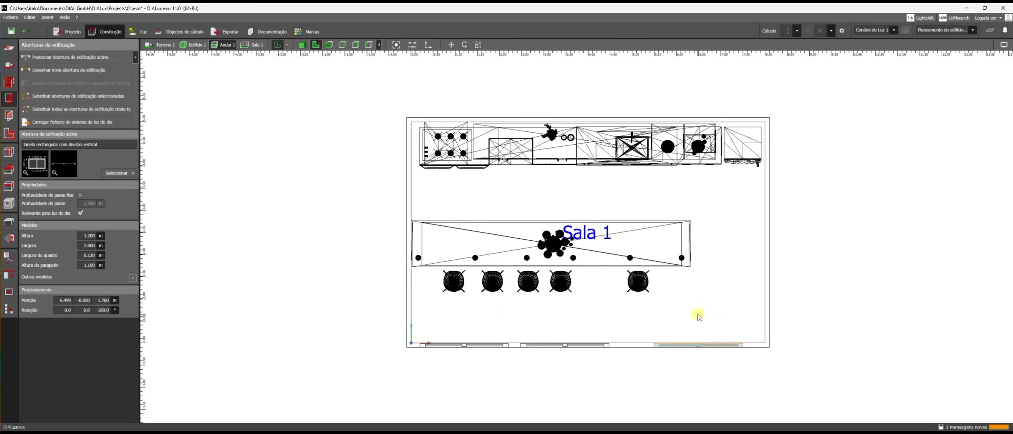
left_click(62, 300)
double_click(73, 301)
type("6.8")
key("Return")
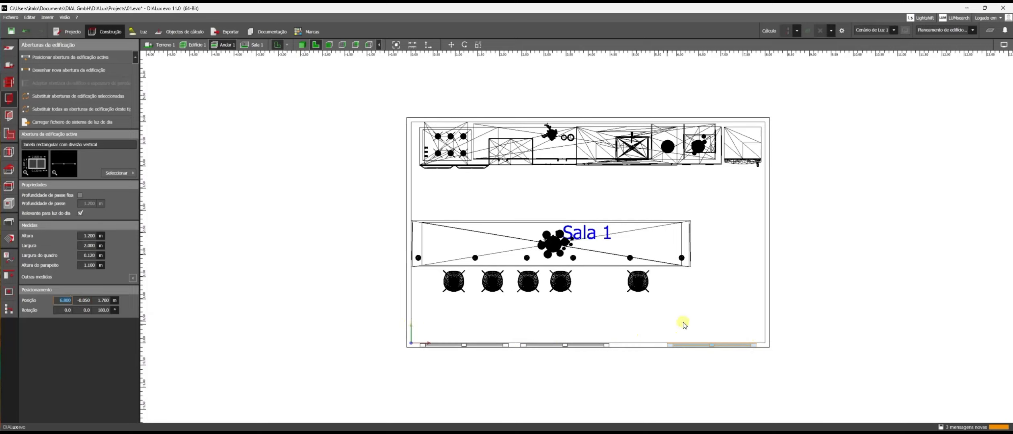
- Change the middle window's X position so that it sits centred between the two outer windows, and deselect it
left_click(567, 346)
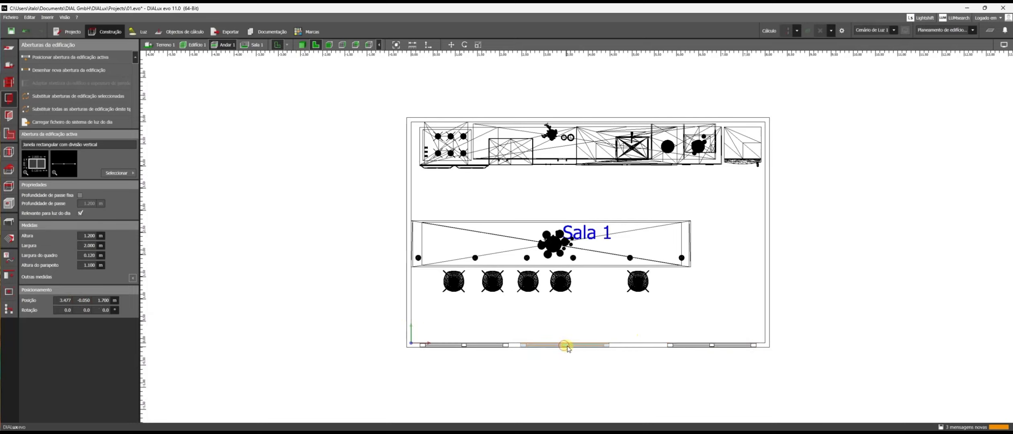
left_click(65, 300)
left_click_drag(60, 300, 75, 305)
key("Return")
left_click(816, 332)
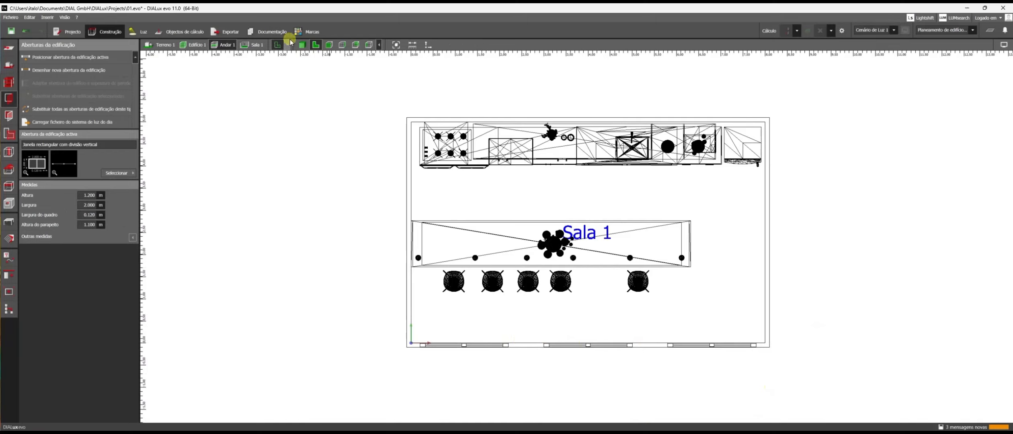
- Show the storey in 3D facing the exterior wall with the three windows and bring up the facade element tools
left_click(302, 45)
right_click_drag(624, 174, 603, 174)
scroll(533, 209, "up", 5)
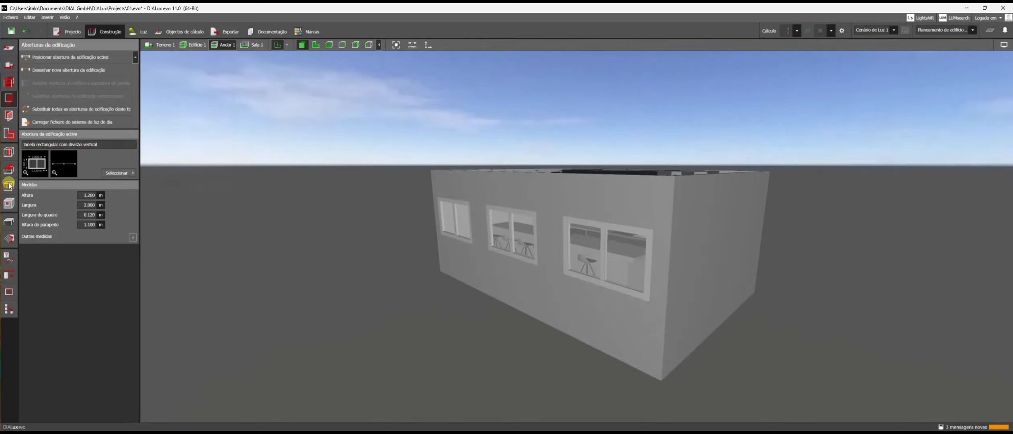
left_click(9, 115)
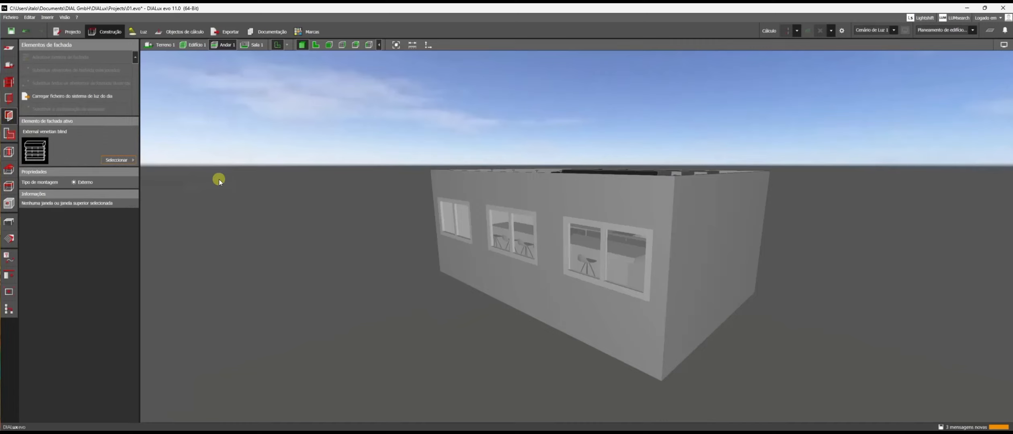
scroll(584, 223, "up", 2)
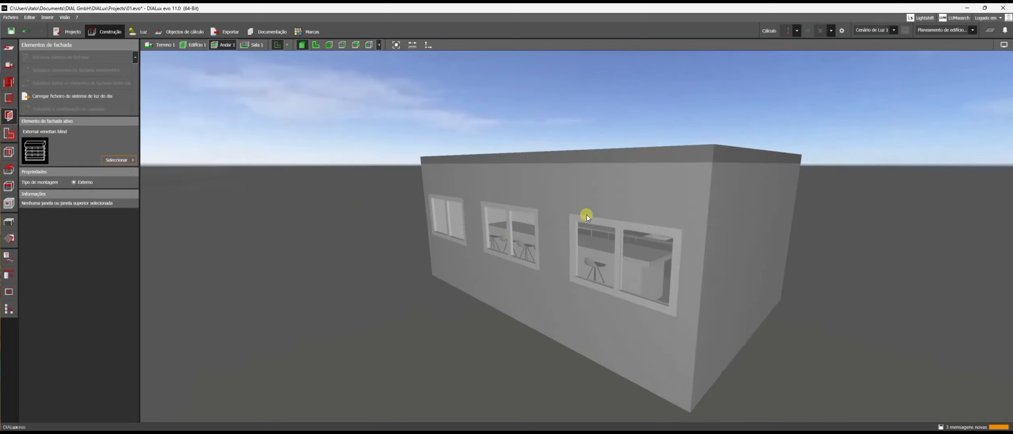
middle_click_drag(590, 214, 607, 207)
right_click_drag(511, 195, 539, 186)
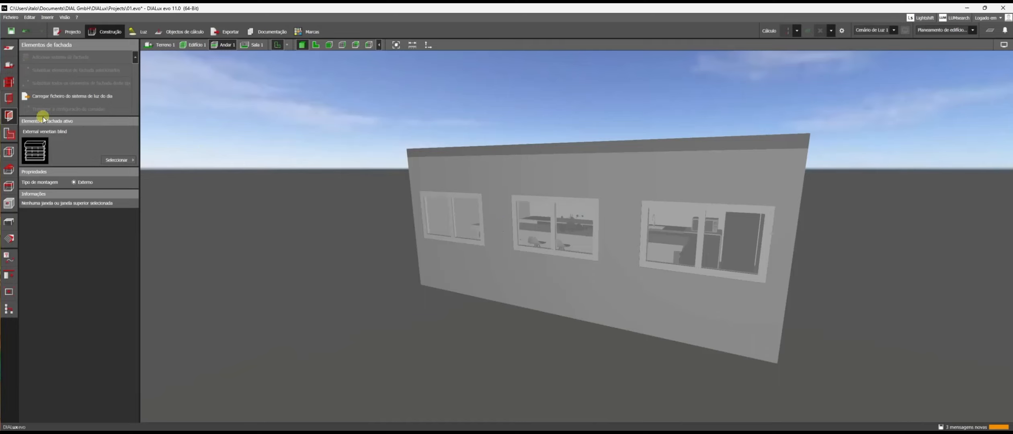
- Add the External venetian blind facade system to the window nearest the coordinate origin and check it from outside with nothing selected
left_click(116, 161)
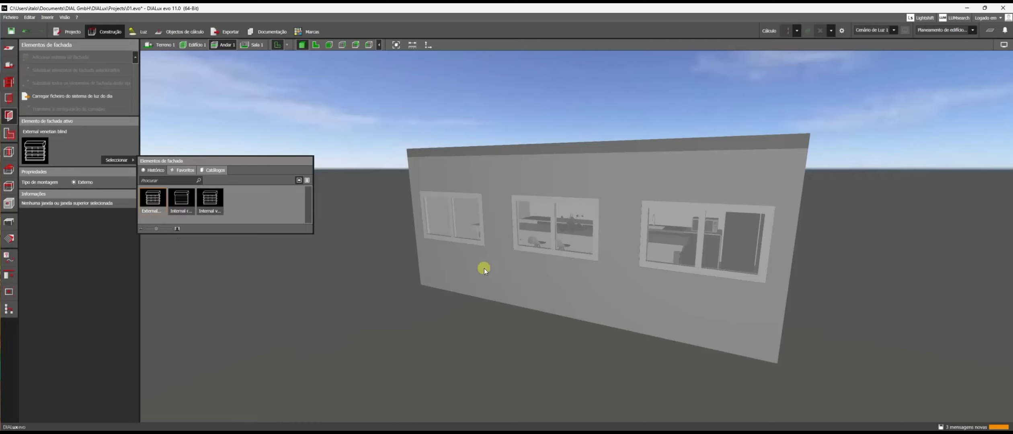
left_click(471, 208)
left_click(480, 209)
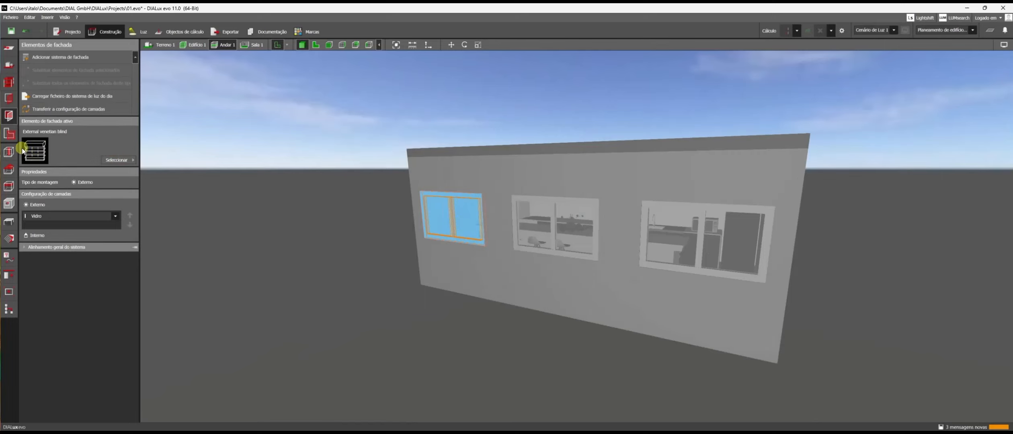
left_click(74, 57)
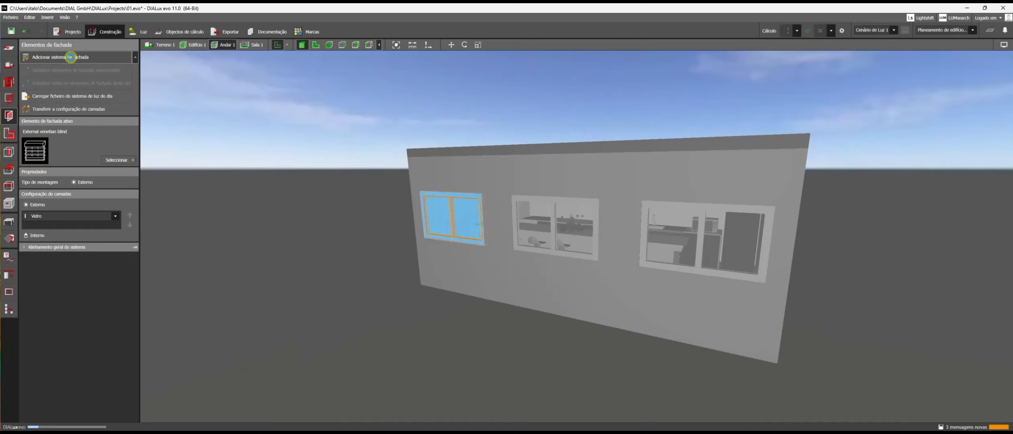
left_click(493, 249)
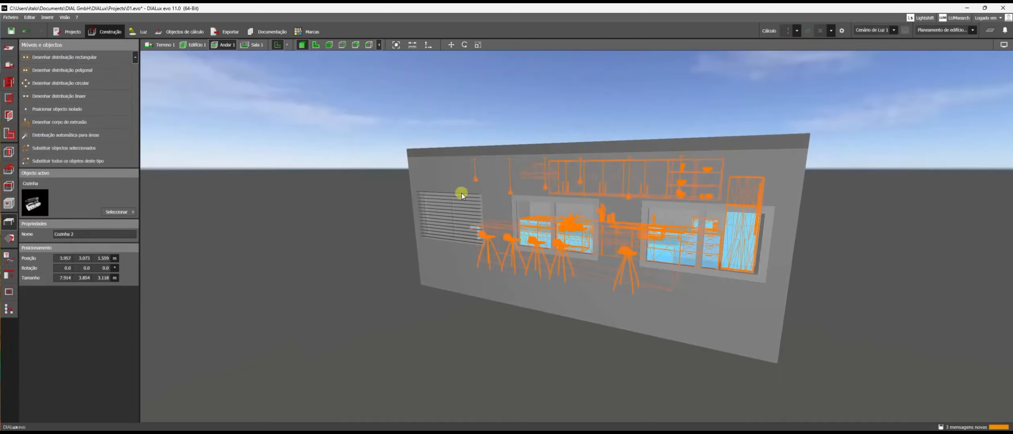
left_click(474, 125)
mouse_move(530, 207)
left_mouse_down()
mouse_move(482, 232)
mouse_move(471, 221)
mouse_move(519, 218)
left_mouse_up()
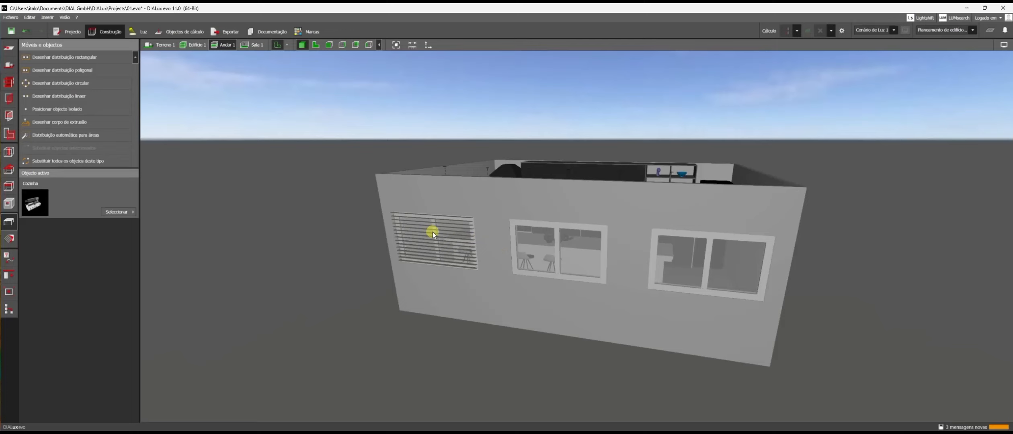
- Add the External venetian blind facade system to the two windows without blinds and check the facade from outside with nothing selected
left_click(546, 238)
left_click(571, 279)
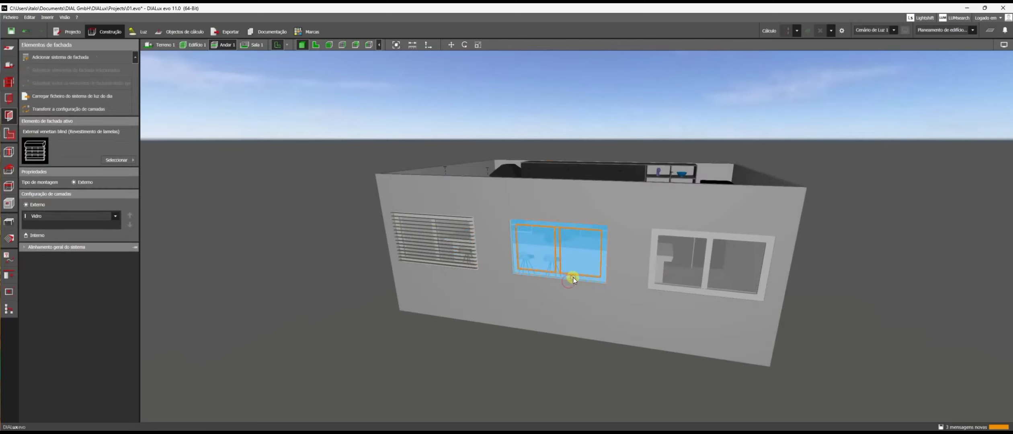
left_click(74, 56)
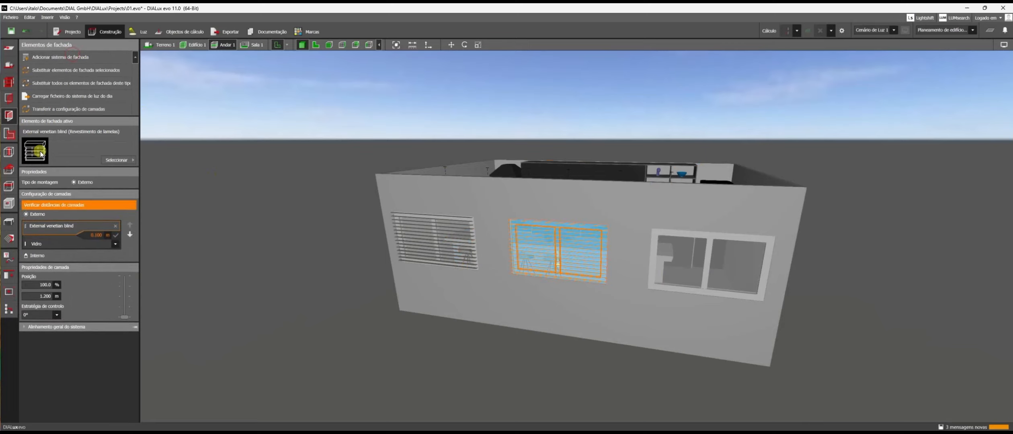
left_click(693, 290)
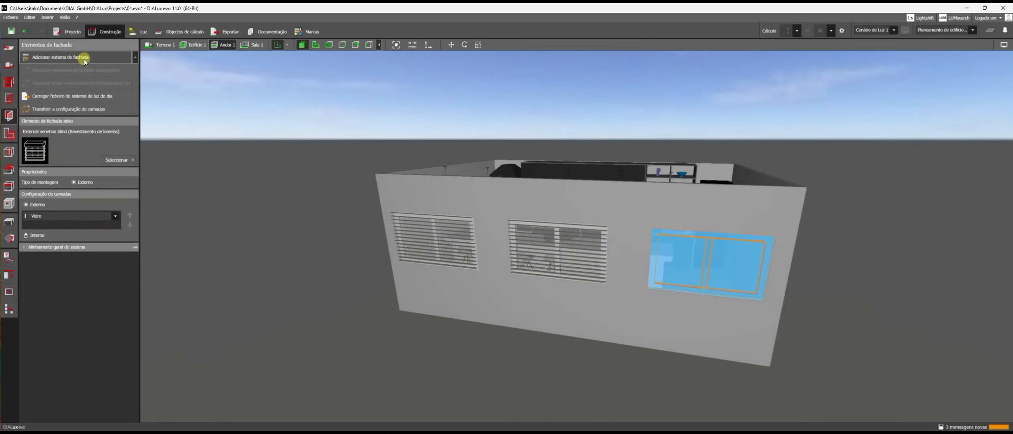
left_click(79, 57)
right_click_drag(845, 229, 775, 223)
left_click(872, 196)
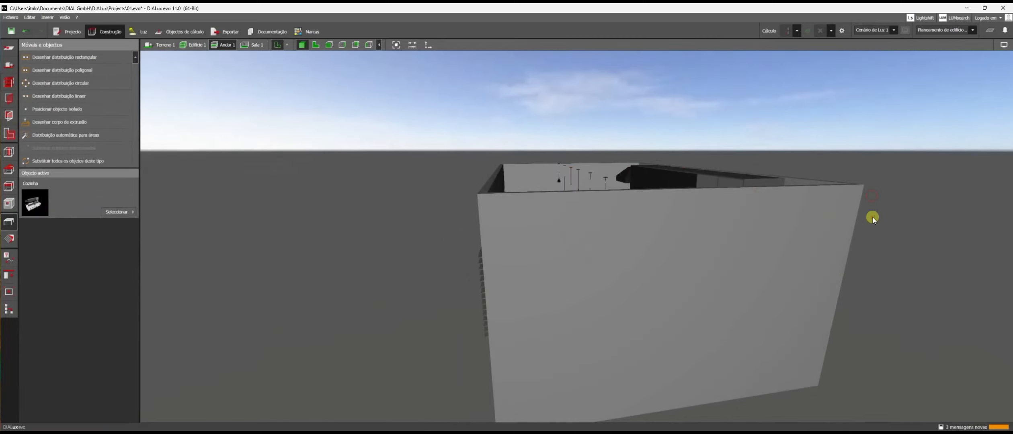
right_click_drag(873, 218, 351, 244)
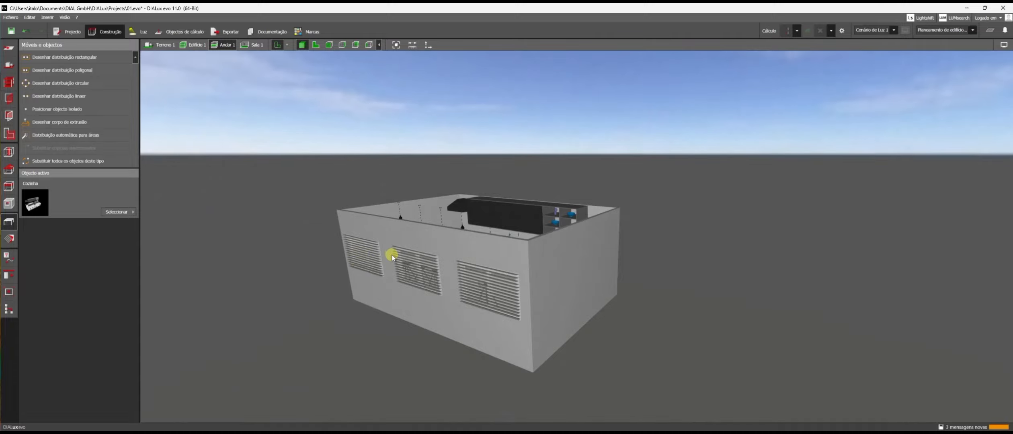
right_click_drag(322, 260, 342, 279)
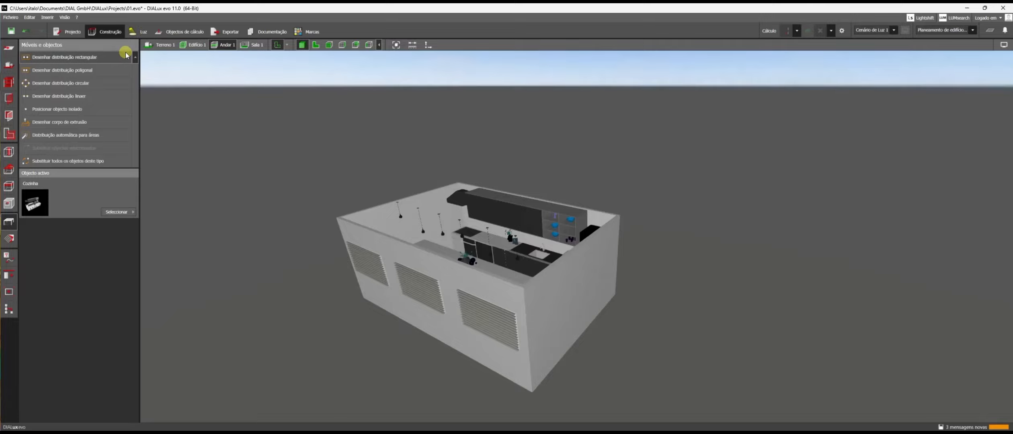
left_click_drag(708, 184, 704, 201)
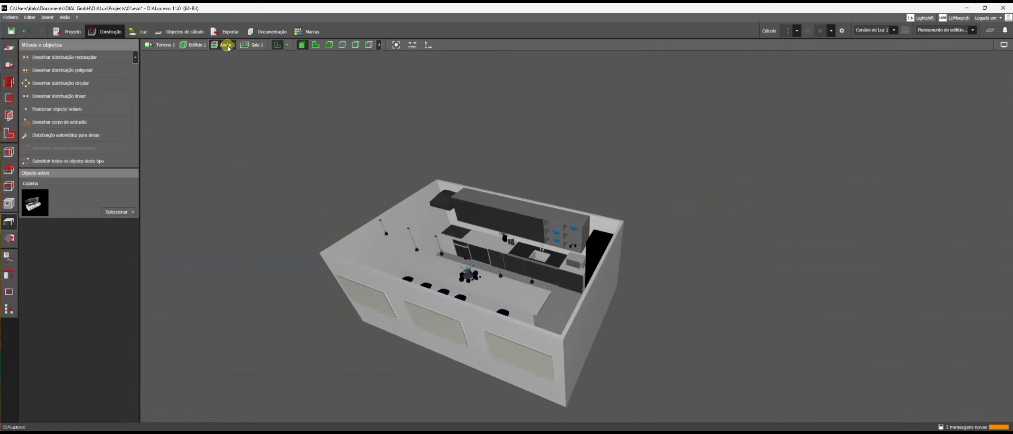
- Compare the building and room views, return to the whole building in 3D and bring up the luminaire planning tools
left_click(193, 45)
left_click_drag(496, 131, 405, 152)
left_click(251, 45)
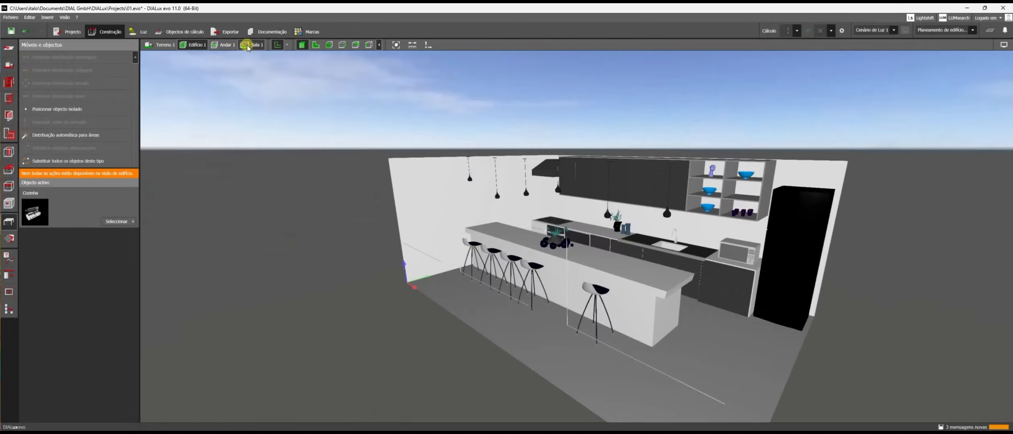
left_click_drag(418, 186, 420, 158)
left_click_drag(415, 146, 465, 161)
left_click(197, 46)
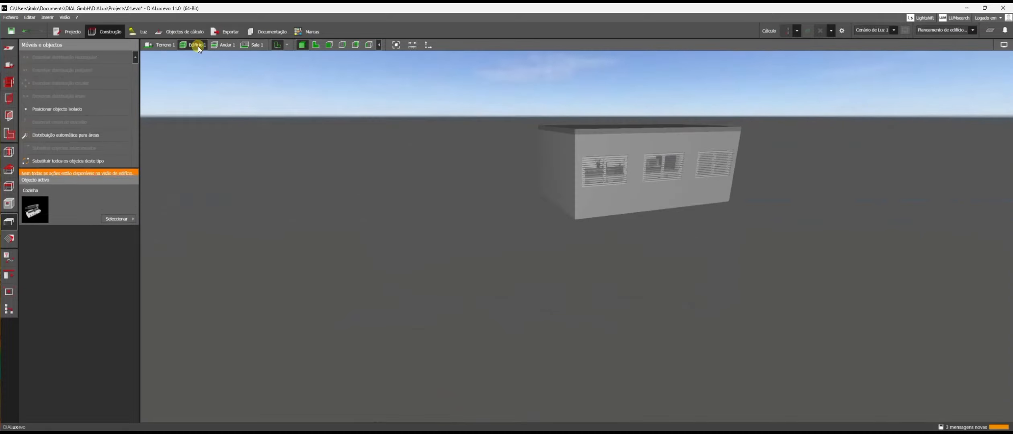
left_click_drag(736, 139, 426, 128)
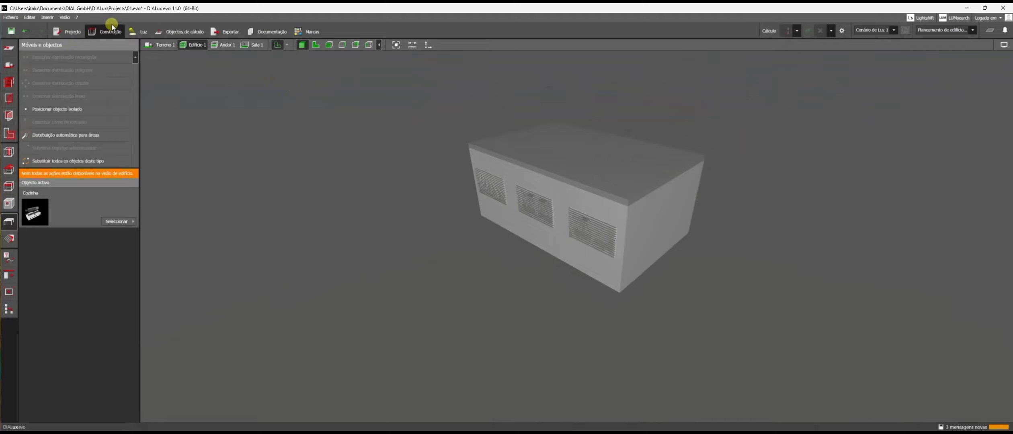
left_click(138, 33)
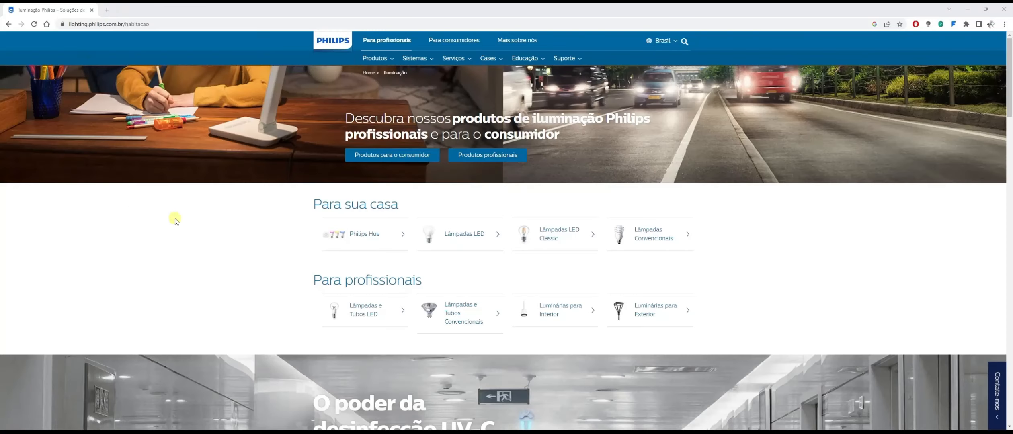
- Switch to the Philips lighting website in the browser and open the SlimBalance family among the professional suspended indoor luminaires
left_click(280, 112)
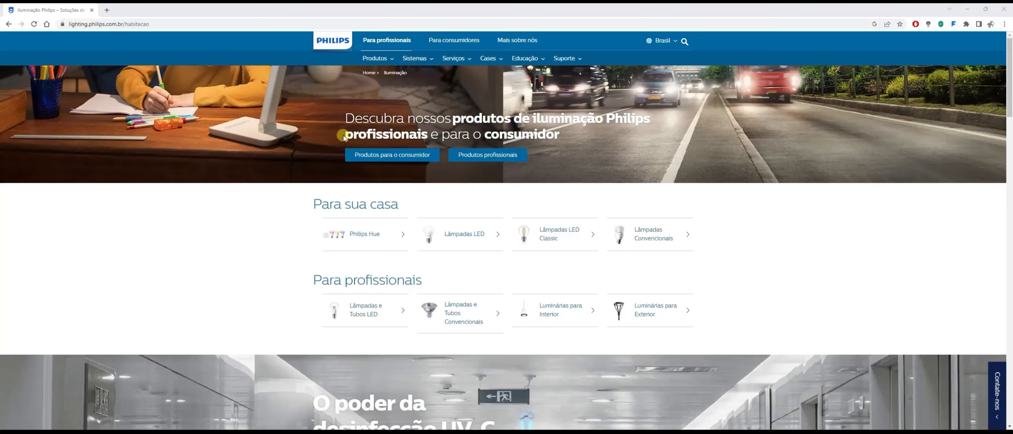
left_click(548, 309)
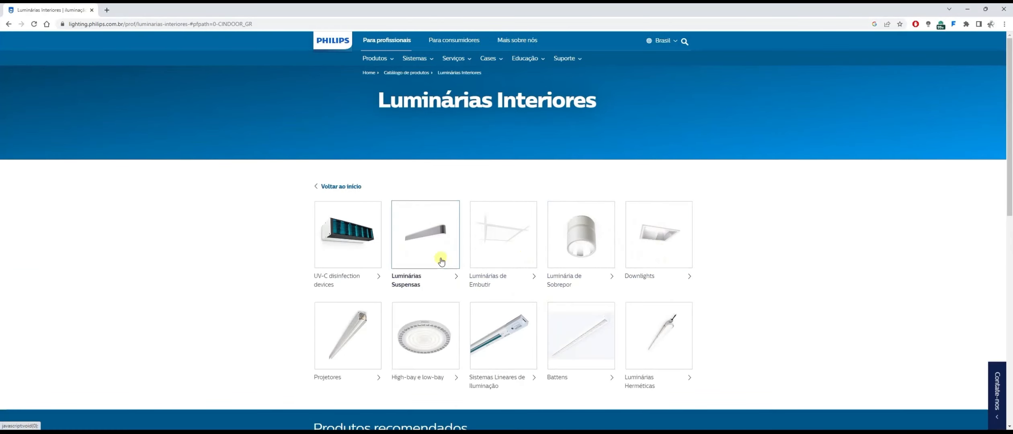
left_click(429, 252)
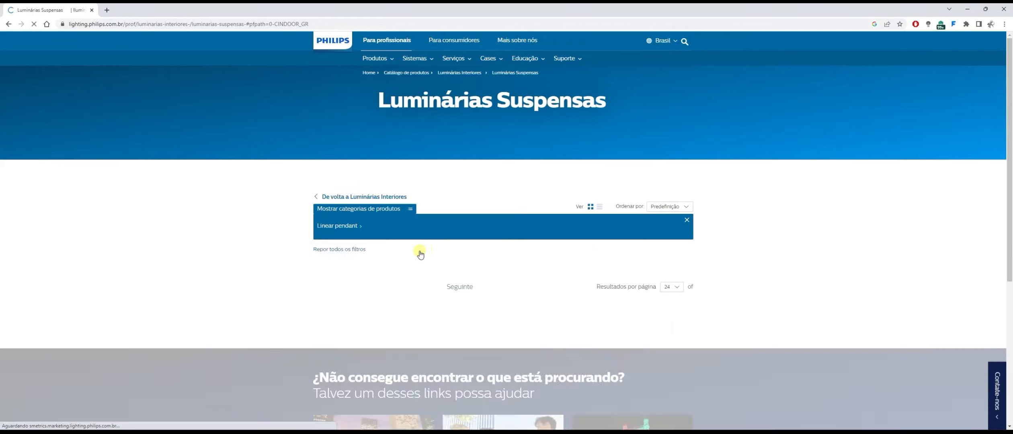
scroll(424, 261, "down", 3)
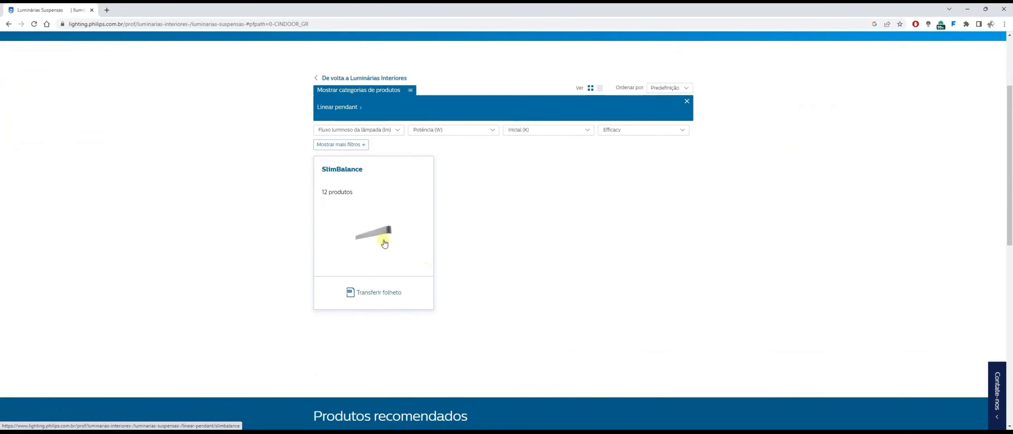
left_click(384, 230)
- Examine the SlimBalance product table for available IES files and return to the indoor luminaires categories
scroll(502, 230, "down", 10)
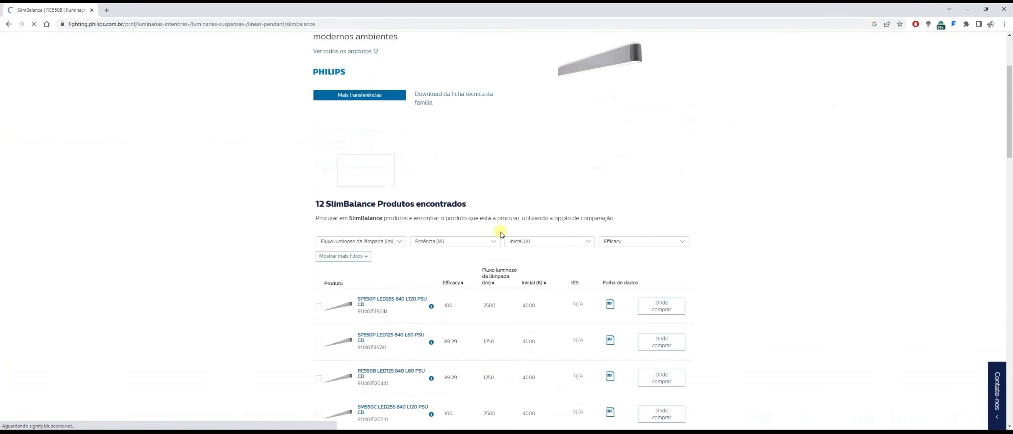
scroll(502, 233, "down", 5)
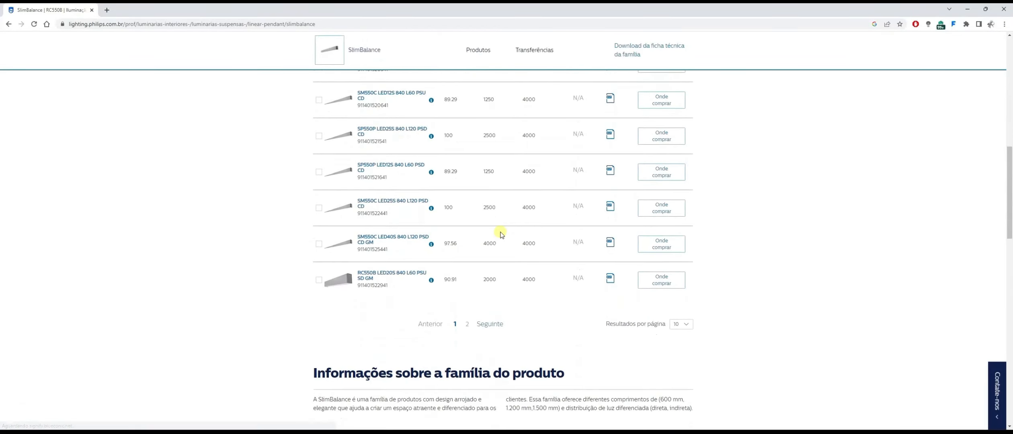
scroll(502, 232, "up", 7)
scroll(503, 274, "down", 6)
left_click(8, 24)
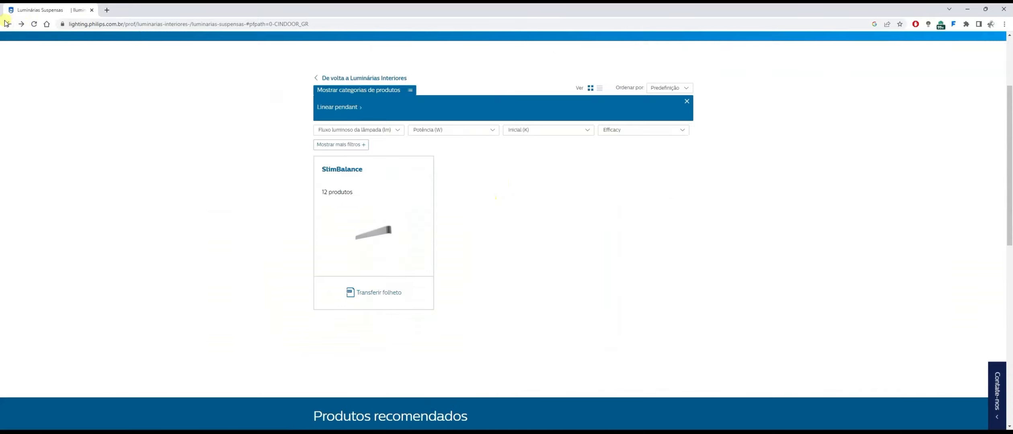
left_click(9, 23)
- Download the IES file of the 3000 K Essential LED Panel RC048 G2 from the recessed luminaires and switch back to DIALux evo
left_click(516, 234)
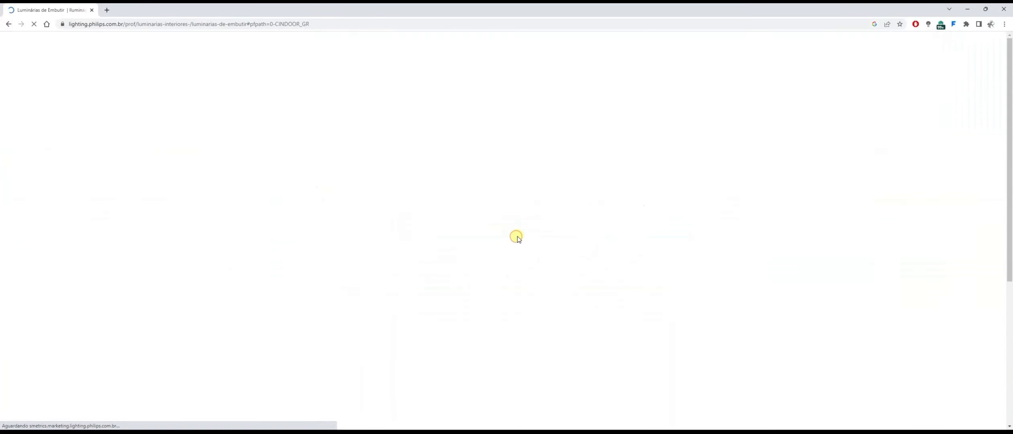
scroll(494, 253, "down", 3)
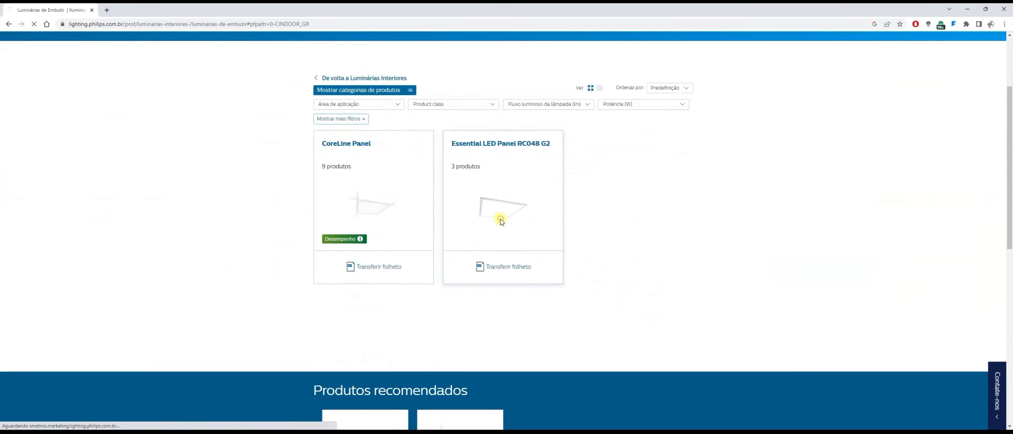
left_click(499, 221)
scroll(516, 222, "down", 5)
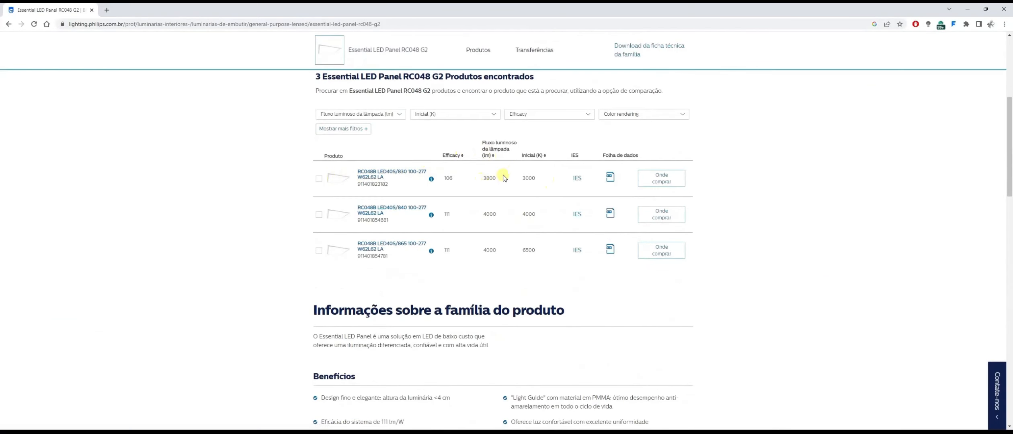
left_click(582, 181)
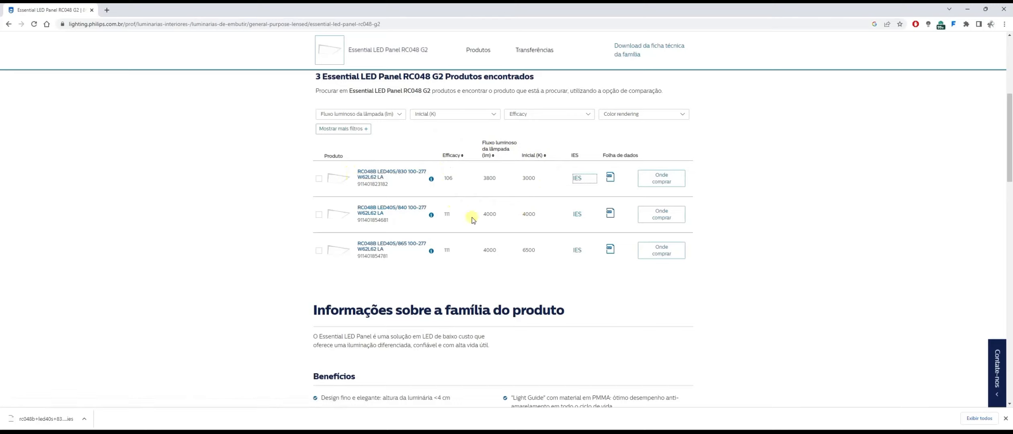
left_click(587, 180)
left_click(573, 178)
key("alt+Tab")
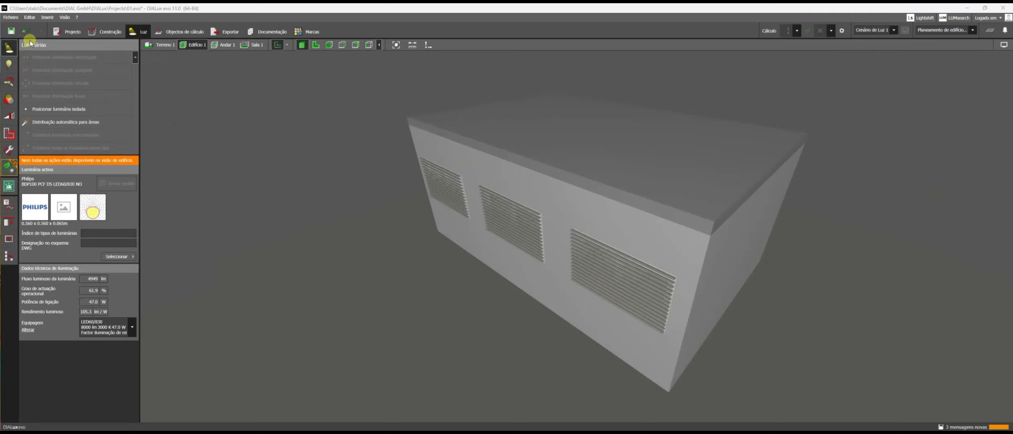
left_click(12, 17)
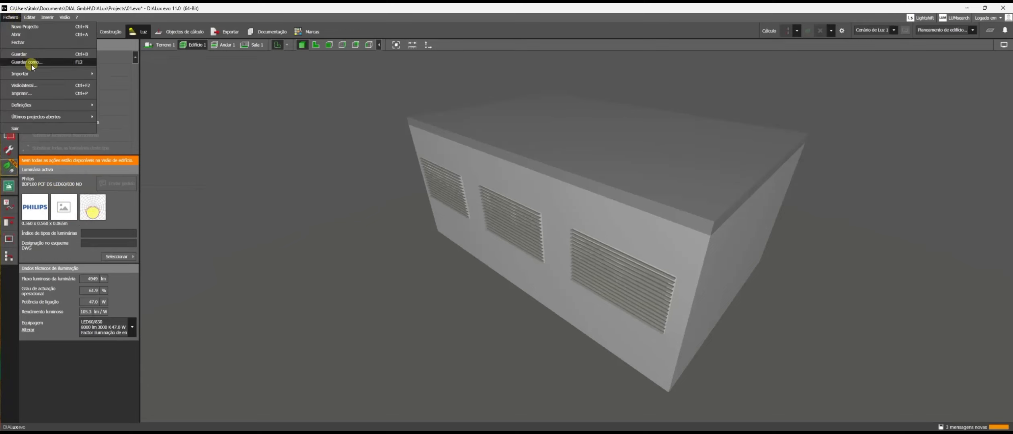
mouse_move(45, 74)
left_click(215, 5)
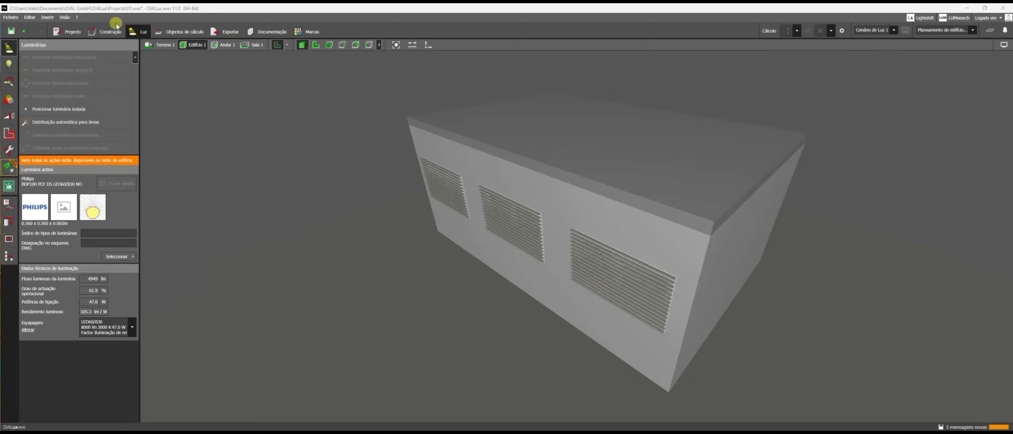
- Look through the catalogue of luminaire manufacturer brands and save the project
left_click(308, 31)
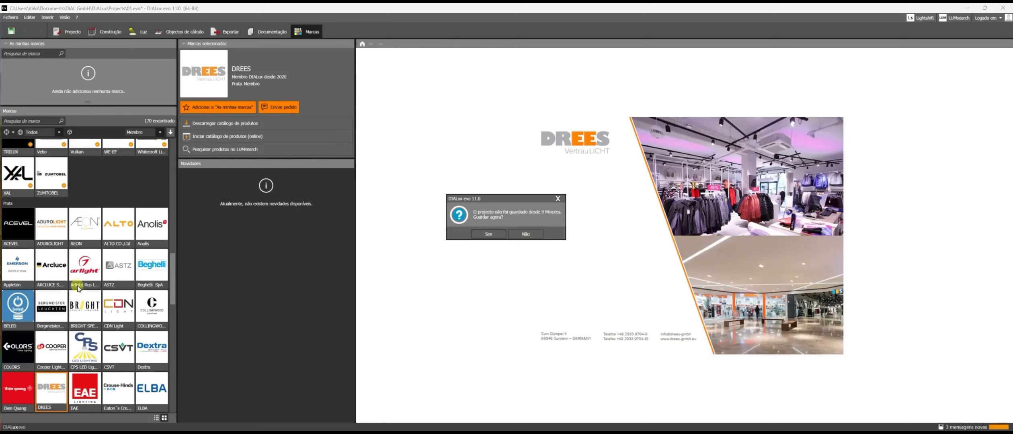
left_click(174, 269)
left_click(497, 234)
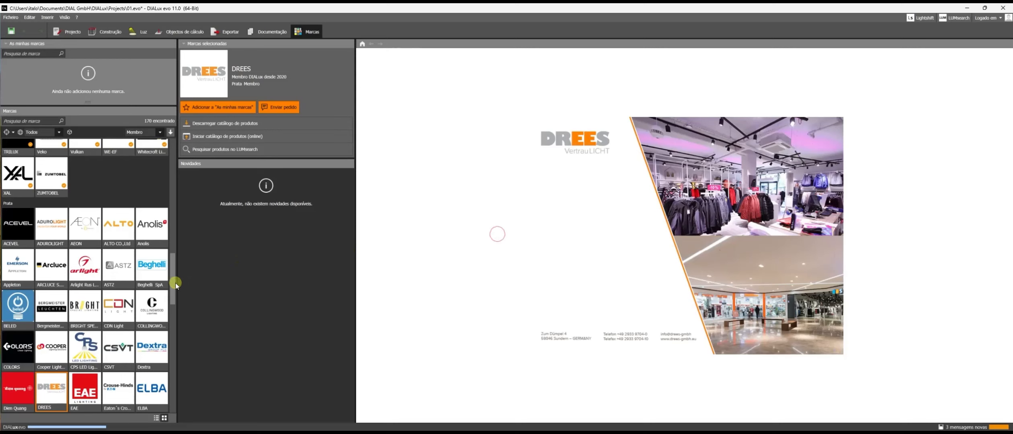
left_click_drag(175, 283, 167, 163)
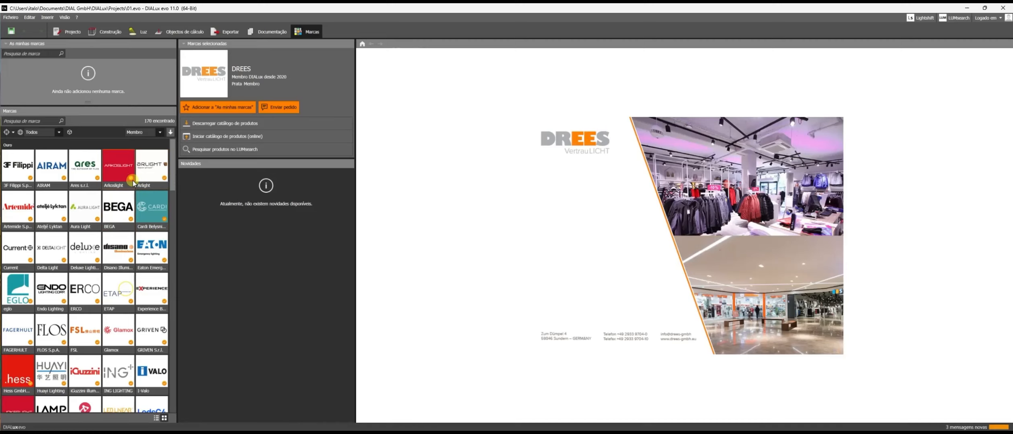
- Return to the lighting design of Edifício 1 and import the luminaire file 47w 8000lm.ldt from the IES folder
left_click(140, 33)
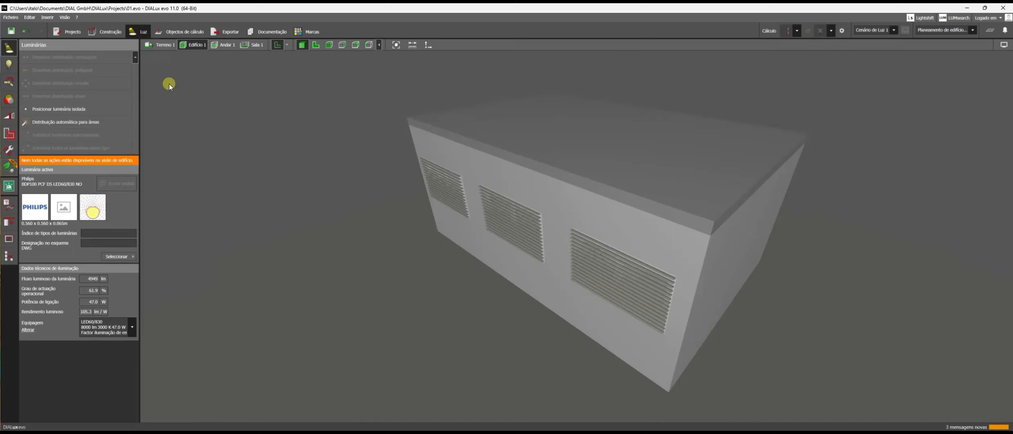
left_click(9, 19)
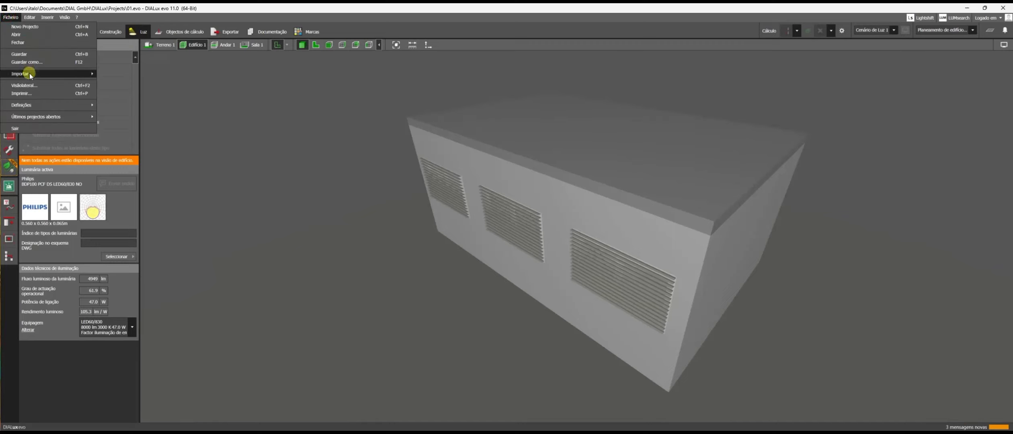
mouse_move(29, 73)
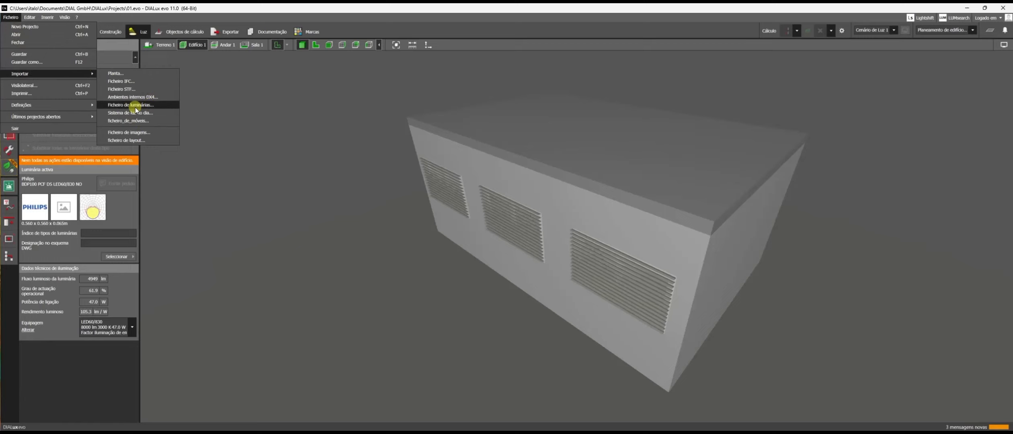
left_click(135, 108)
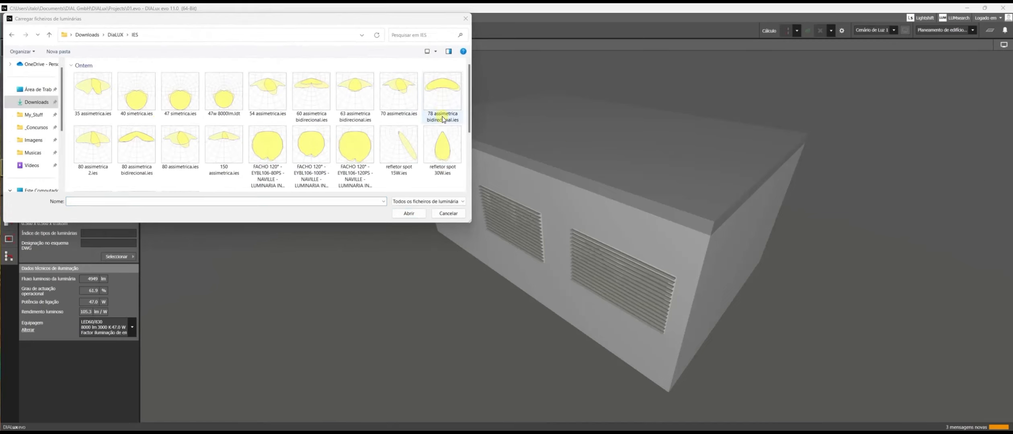
scroll(390, 167, "down", 1)
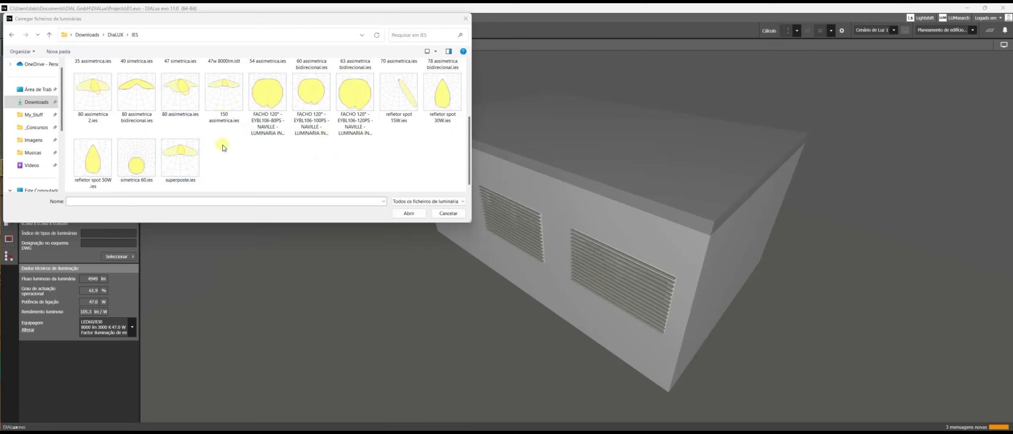
scroll(224, 148, "up", 1)
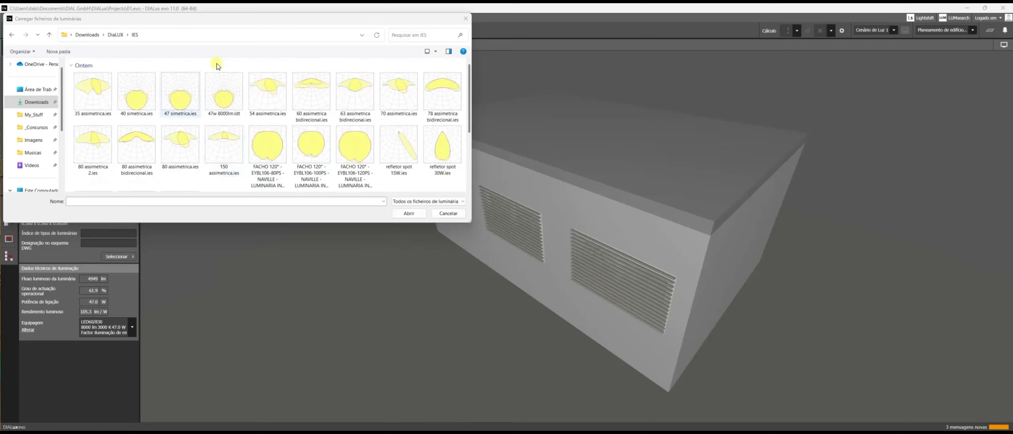
left_click(220, 101)
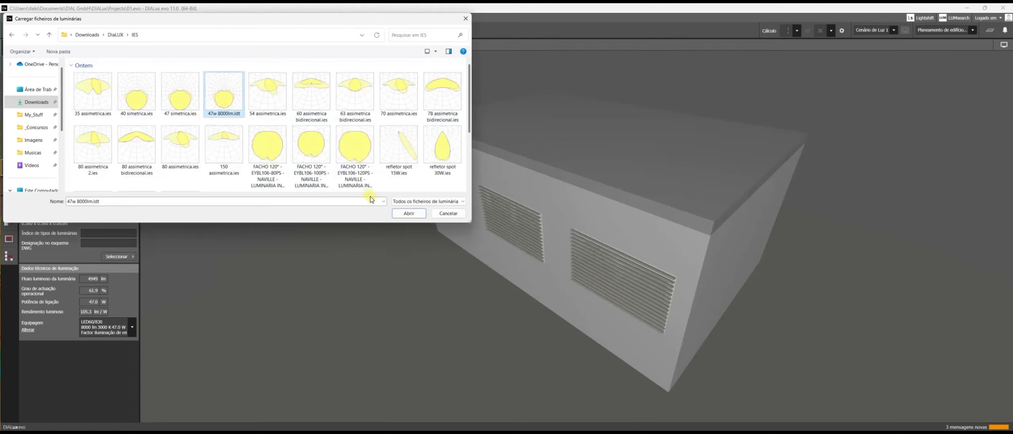
left_click(409, 214)
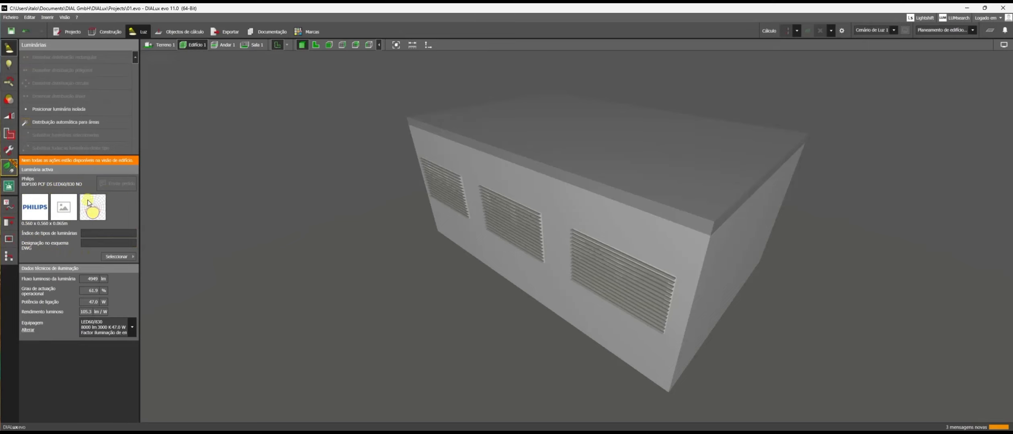
- Show the building in plan view and import the luminaire file 47 simetrica.ies, accepting the proposed housing and light-emission dimensions
left_click(316, 45)
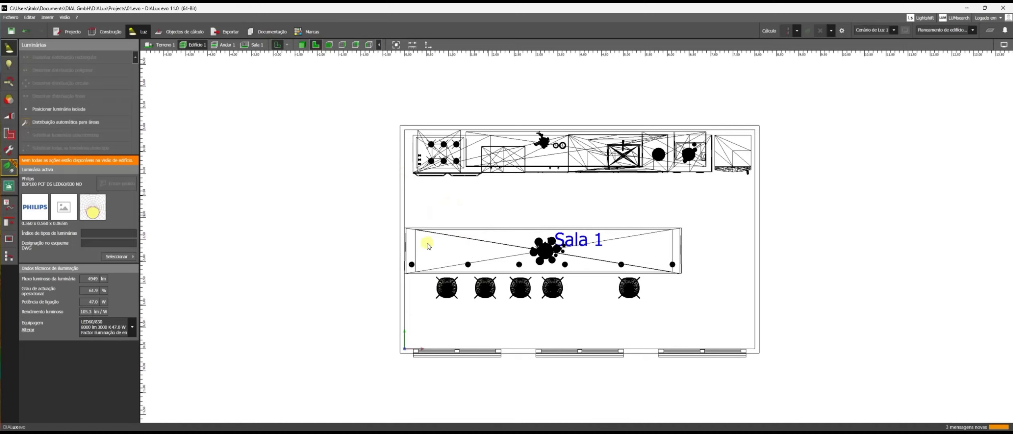
left_click(125, 257)
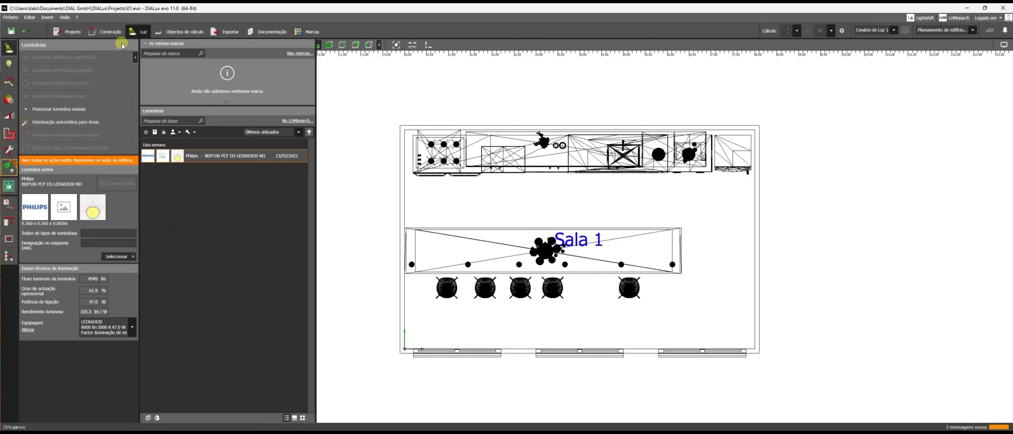
left_click(11, 17)
mouse_move(83, 74)
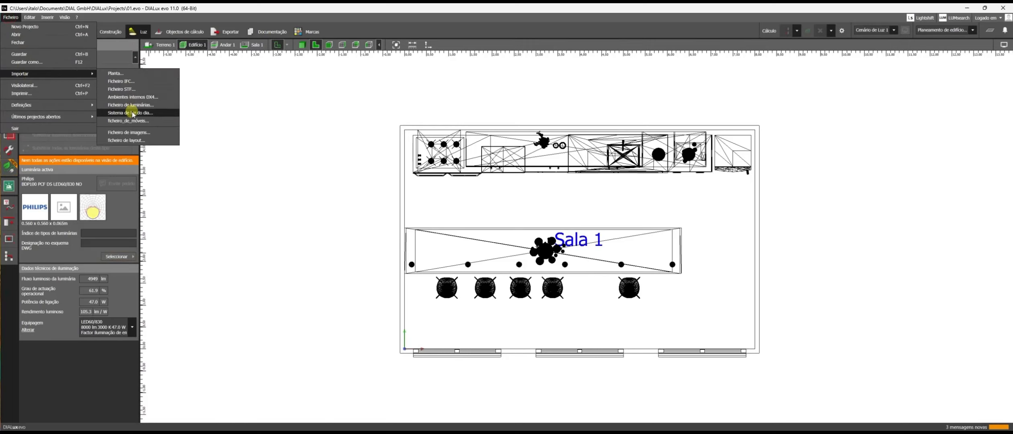
left_click(130, 105)
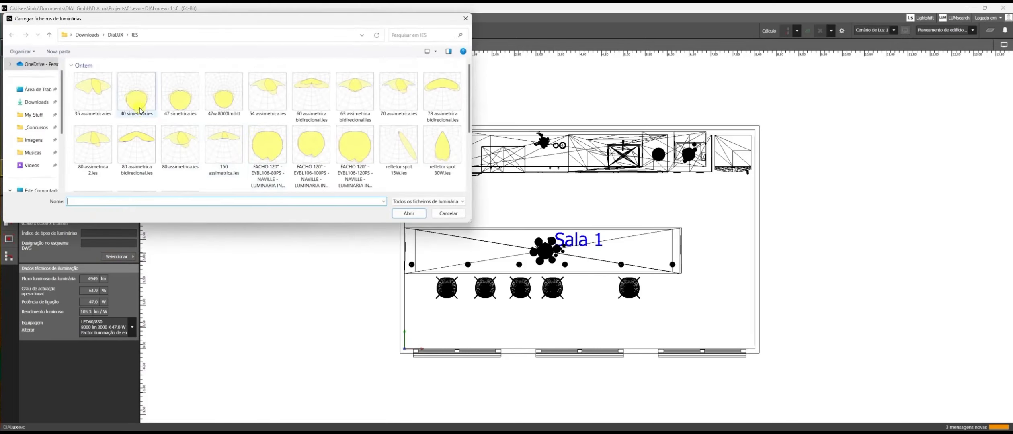
left_click(175, 103)
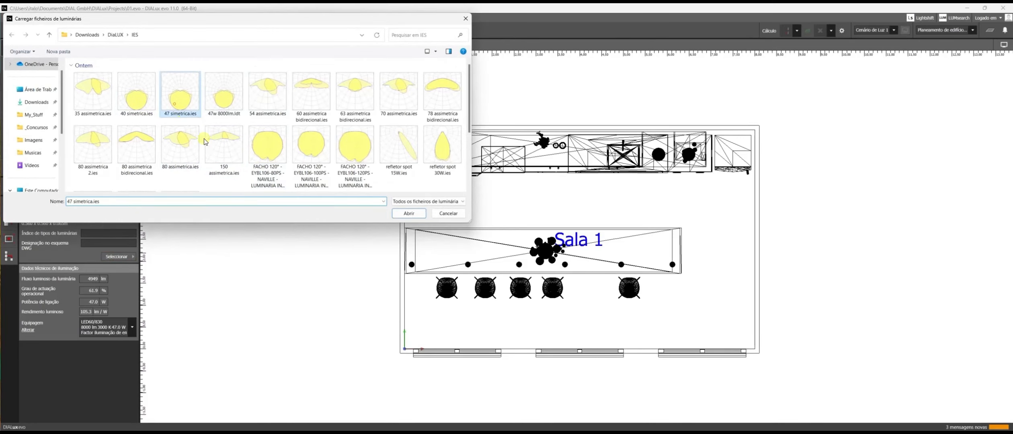
left_click(405, 214)
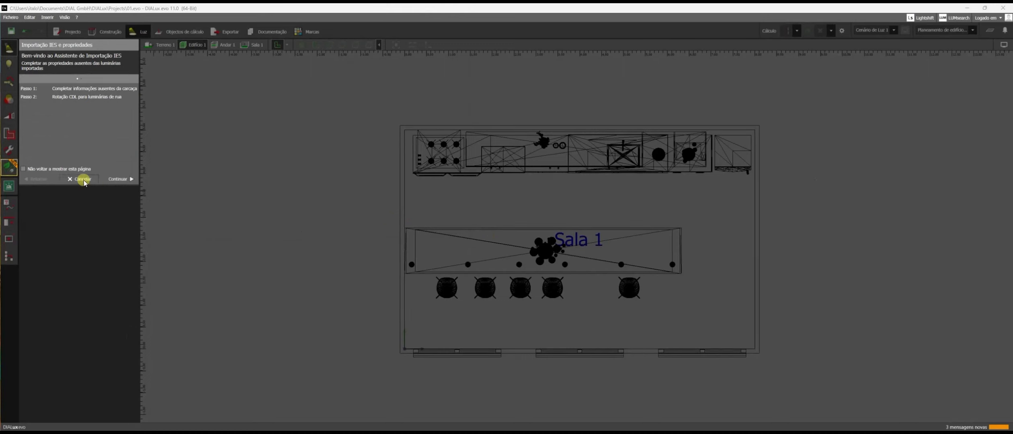
left_click(121, 178)
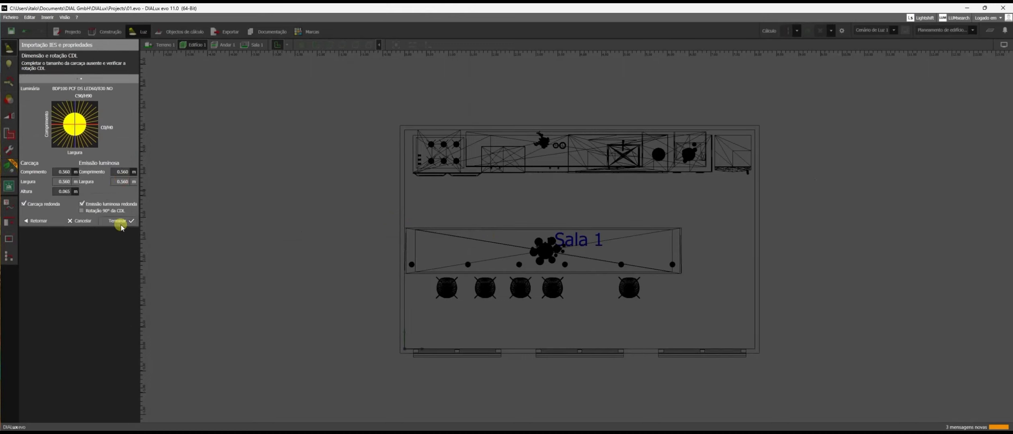
left_click(119, 221)
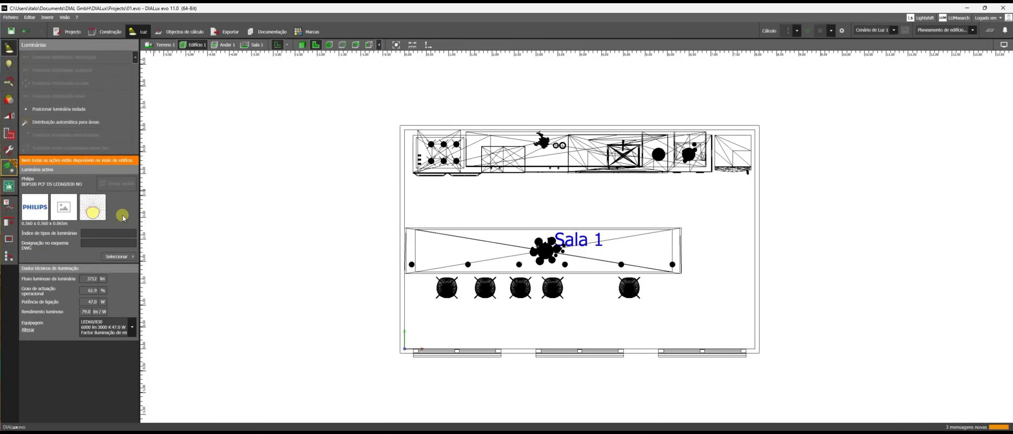
- Compare the two recently imported Philips BDP100 PCF DS LED60/830 NO luminaires and make the 8000 lm version active
left_click(125, 258)
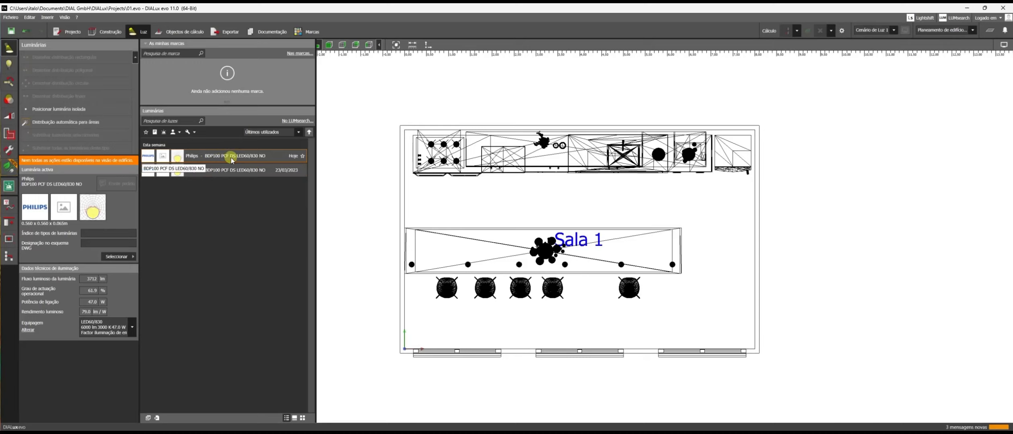
left_click(235, 169)
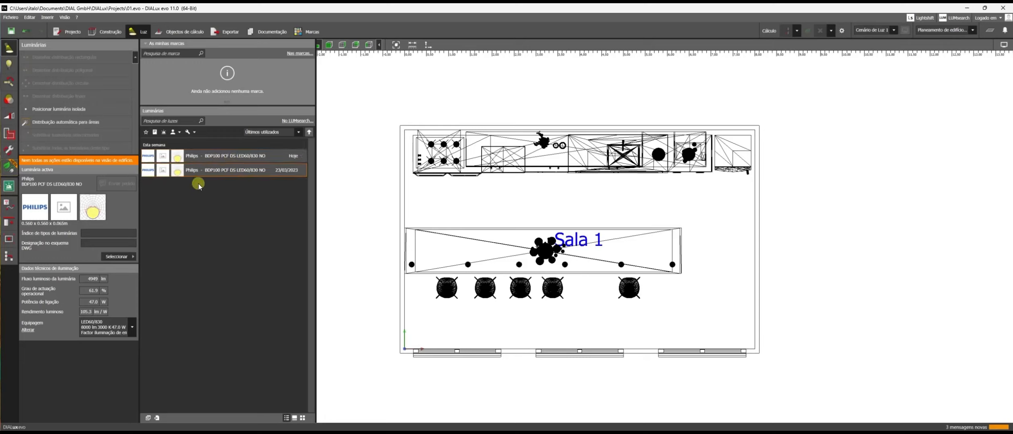
left_click(203, 155)
- Place two individual luminaires in Sala 1, in the aisle between the kitchen counter and the long table
left_click(64, 109)
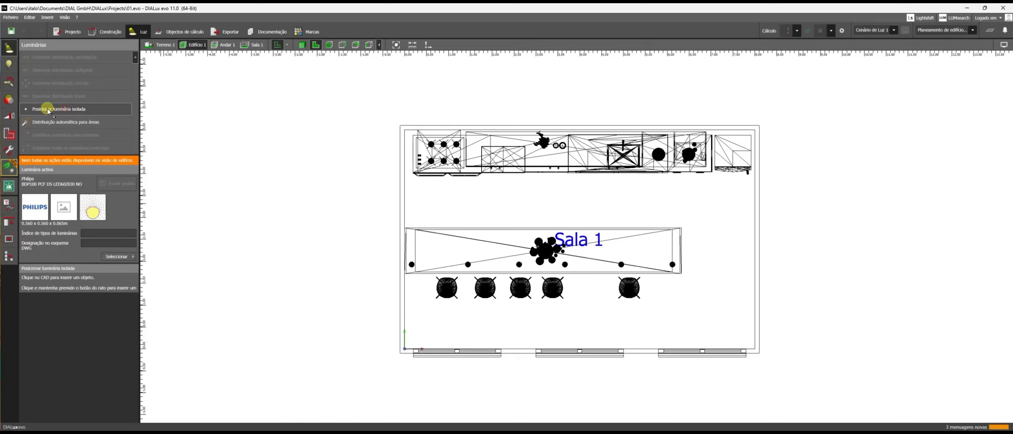
left_click(452, 196)
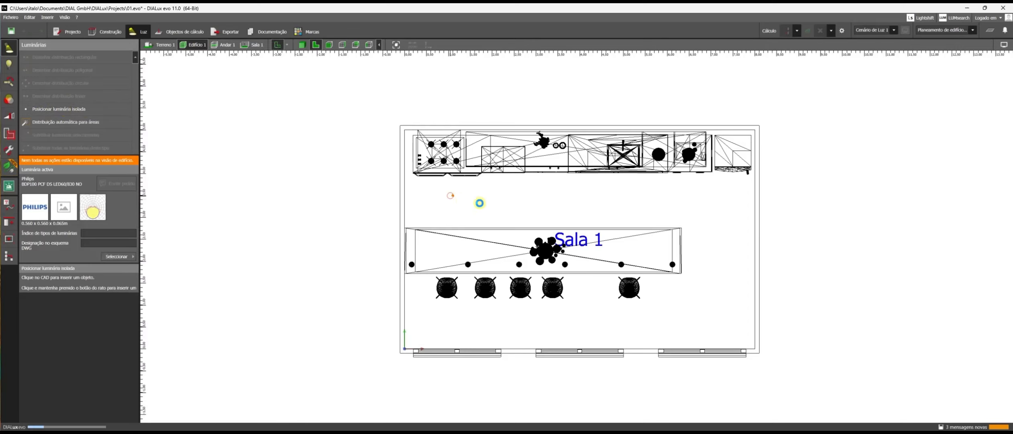
left_click(538, 197)
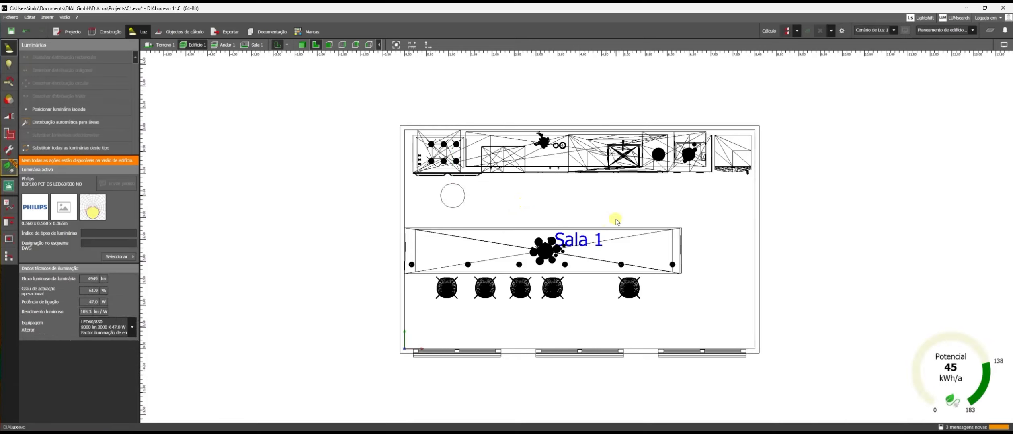
left_click(47, 109)
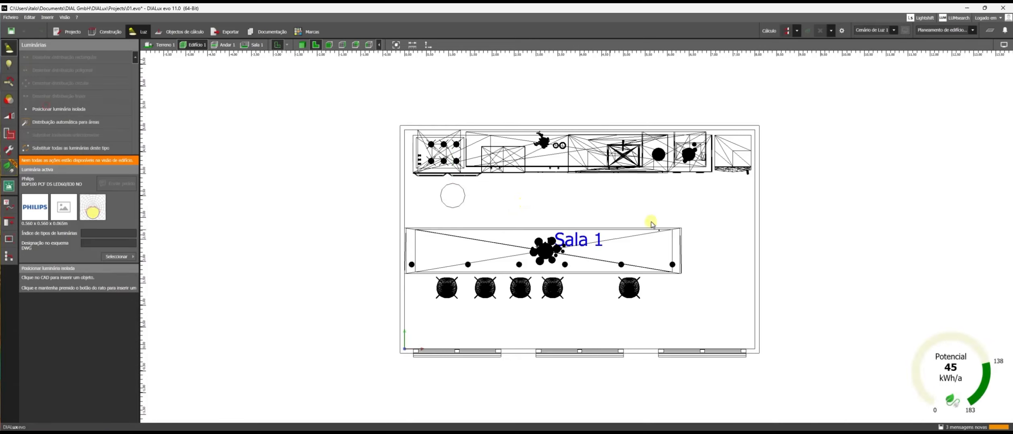
left_click(598, 208)
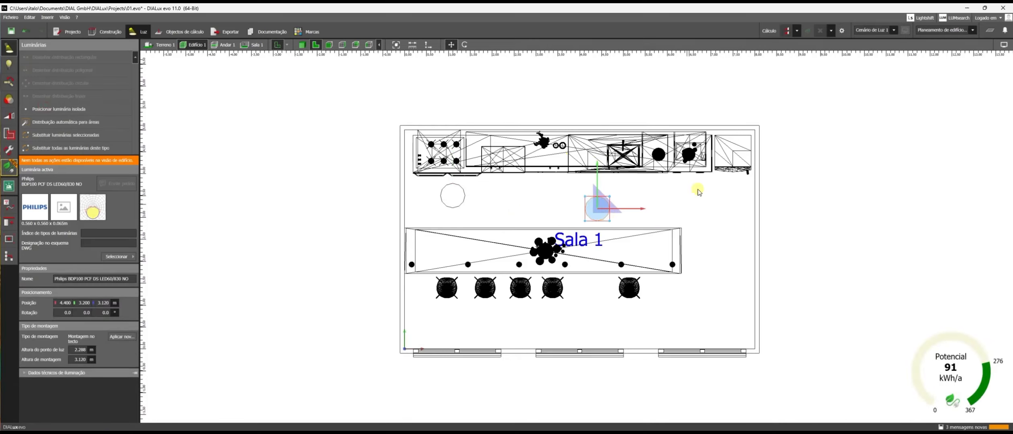
left_click(699, 300)
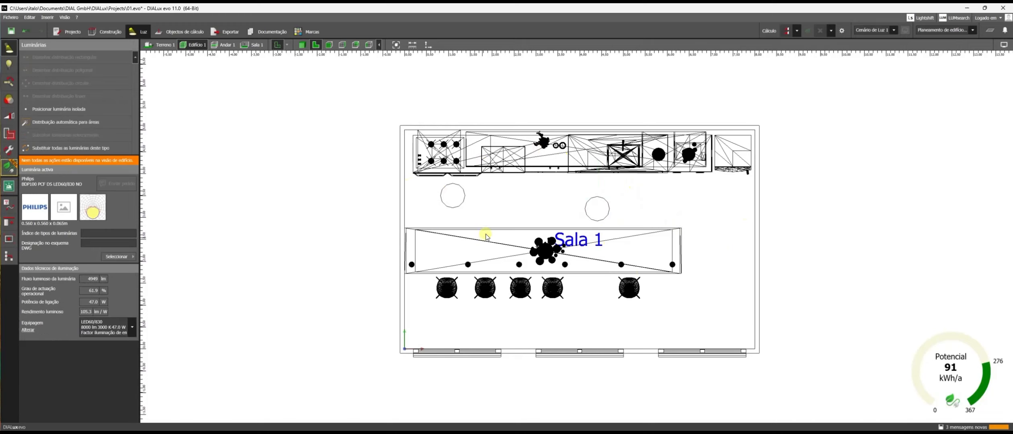
- Delete the two individually placed luminaires from the aisle in Sala 1
left_click(447, 201)
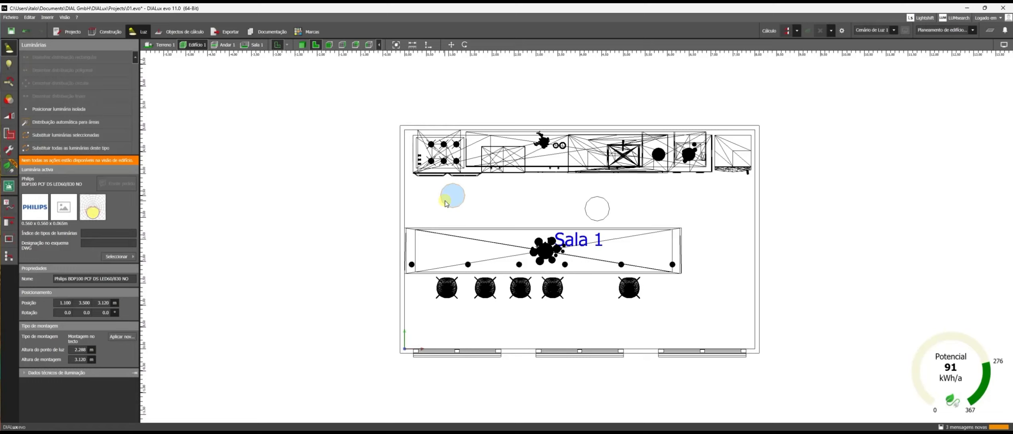
key("Delete")
left_click(591, 211)
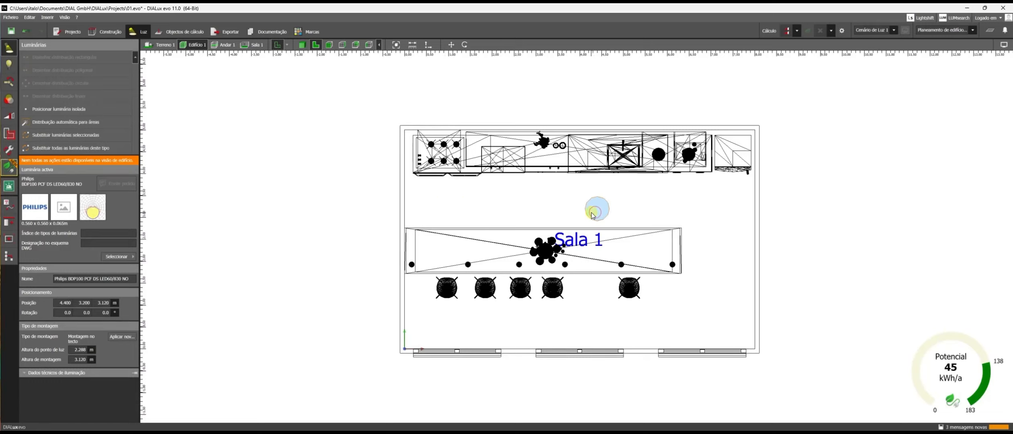
key("Delete")
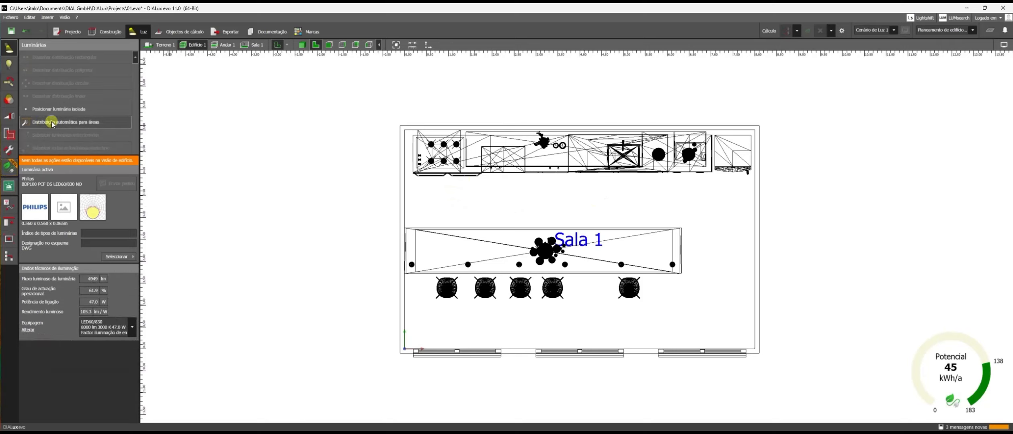
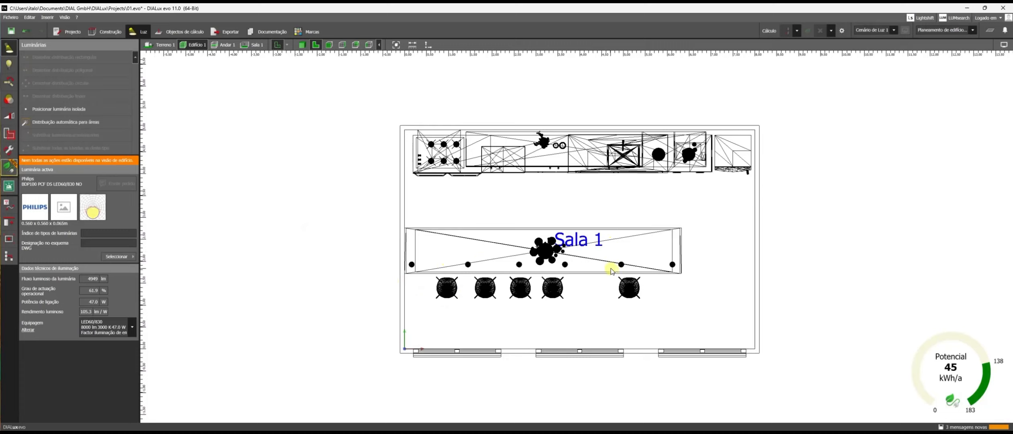
- Distribute the active luminaire automatically over Sala 1, with a quantity of 3 in X and 3 in Y
left_click(73, 123)
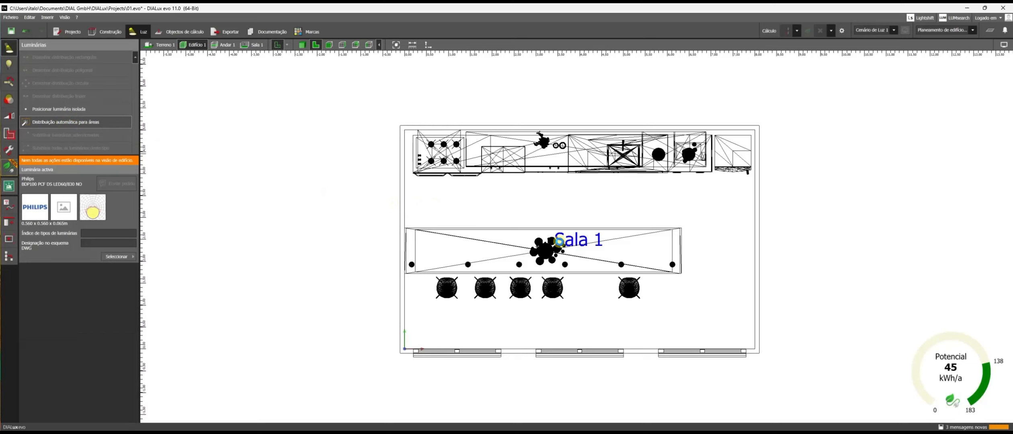
left_click(558, 241)
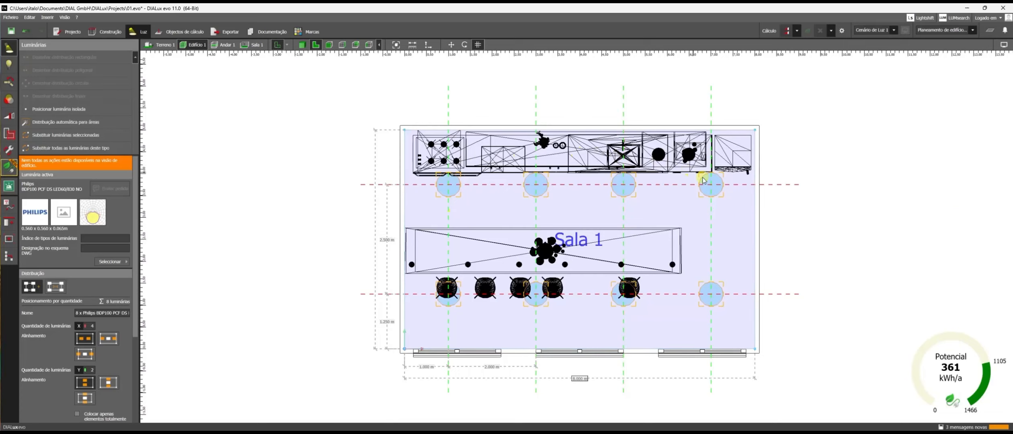
left_click(91, 312)
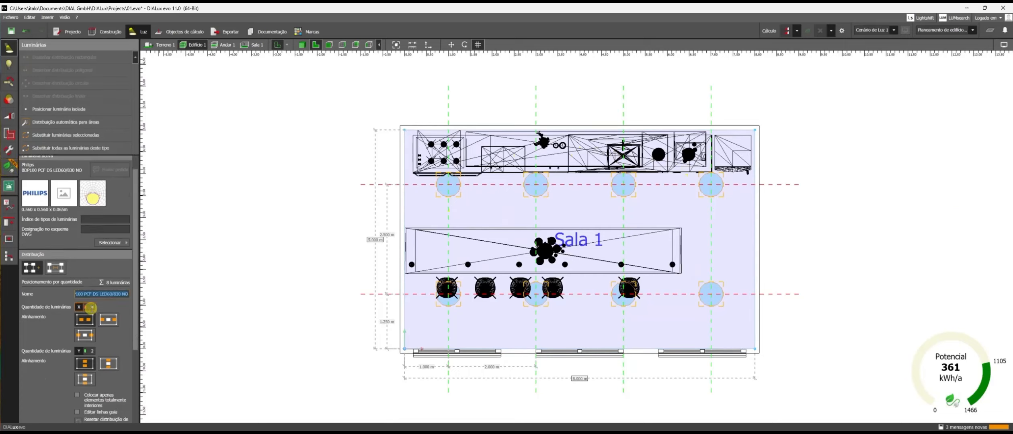
scroll(92, 308, "down", 2)
left_click(93, 268)
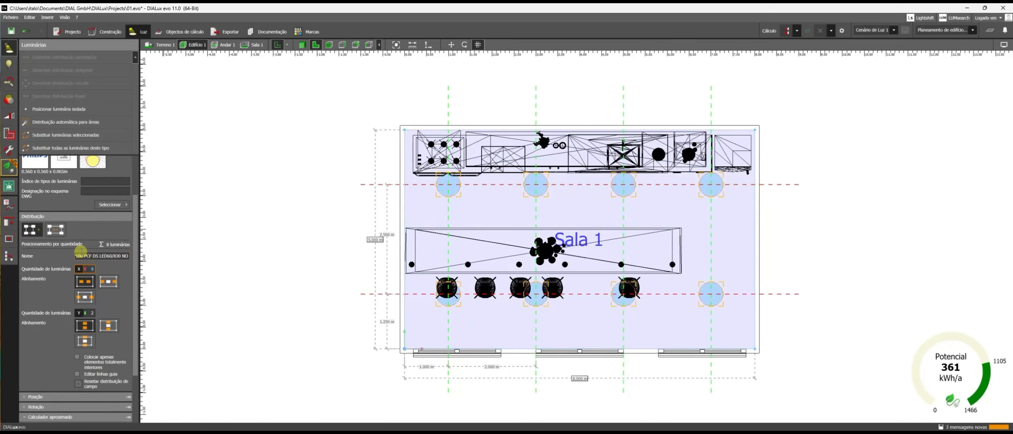
type("3")
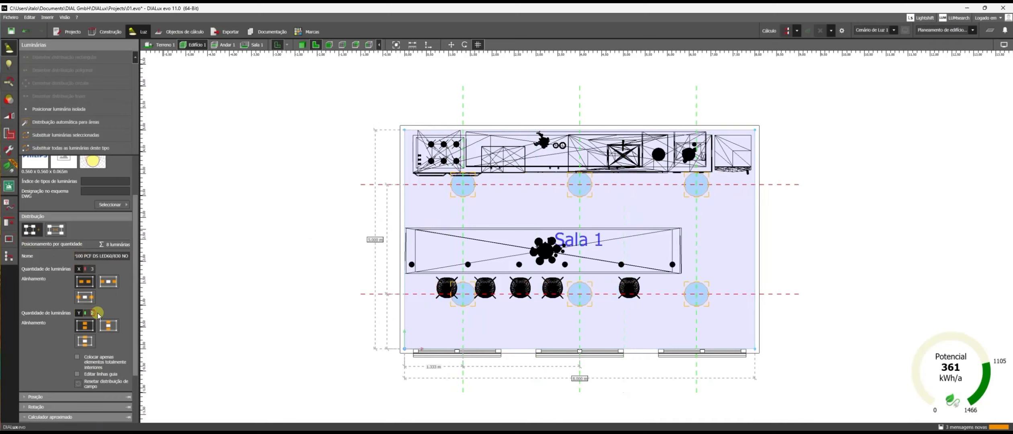
type("3")
left_click(89, 269)
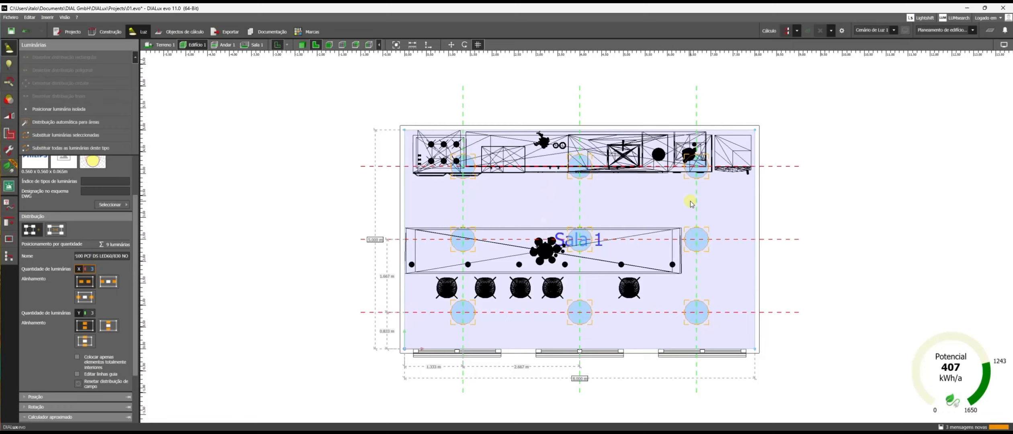
scroll(119, 305, "down", 3)
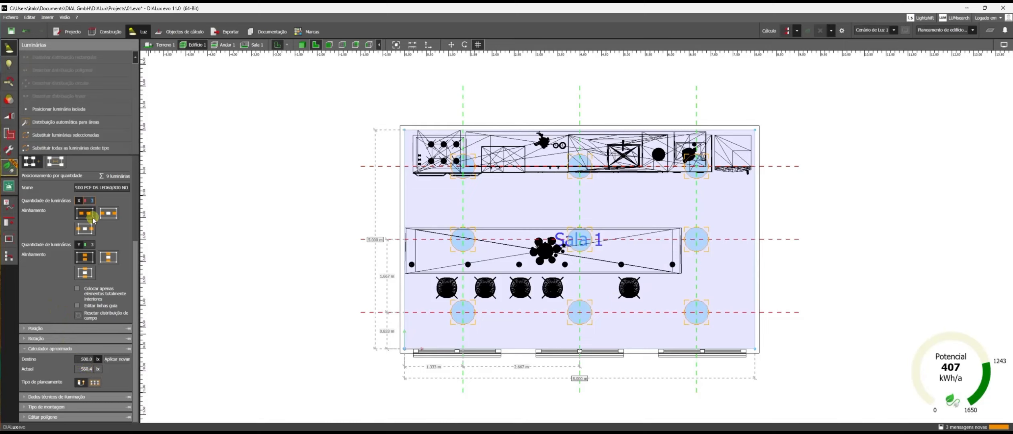
- Set the luminaire distribution in Sala 1 to a quantity of 4 in X and 2 in Y
type("4")
left_click(88, 245)
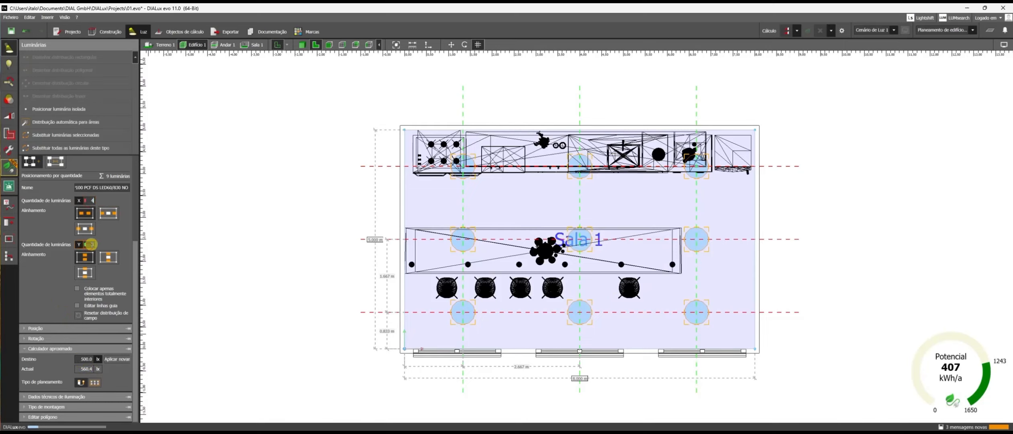
type("2")
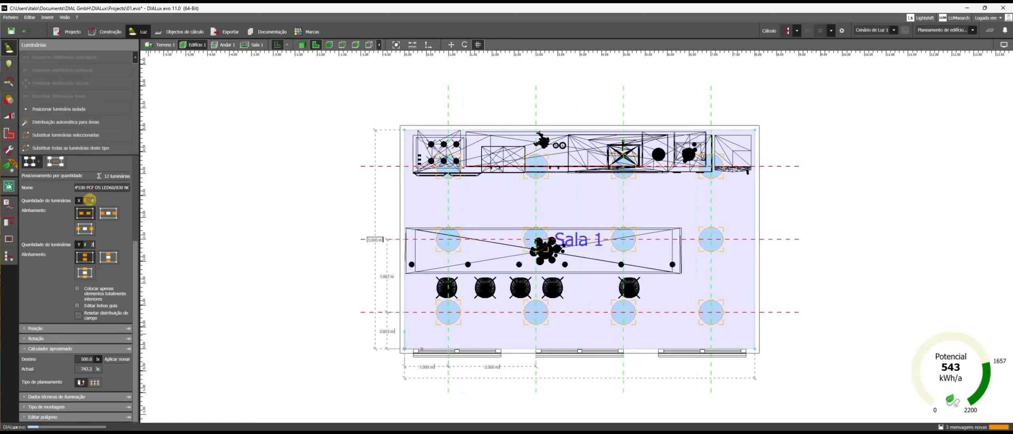
left_click(87, 372)
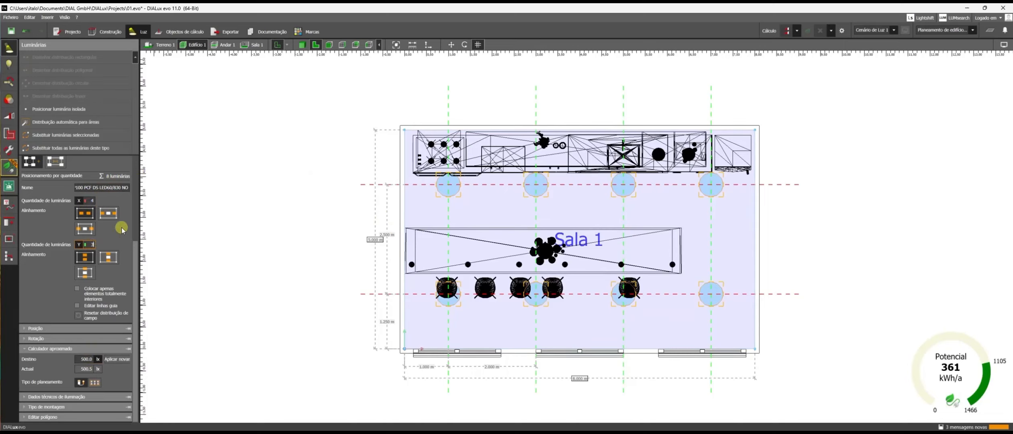
- Reselect the luminaire distribution in Sala 1 and set its Y quantity to 2 again
left_click(448, 223)
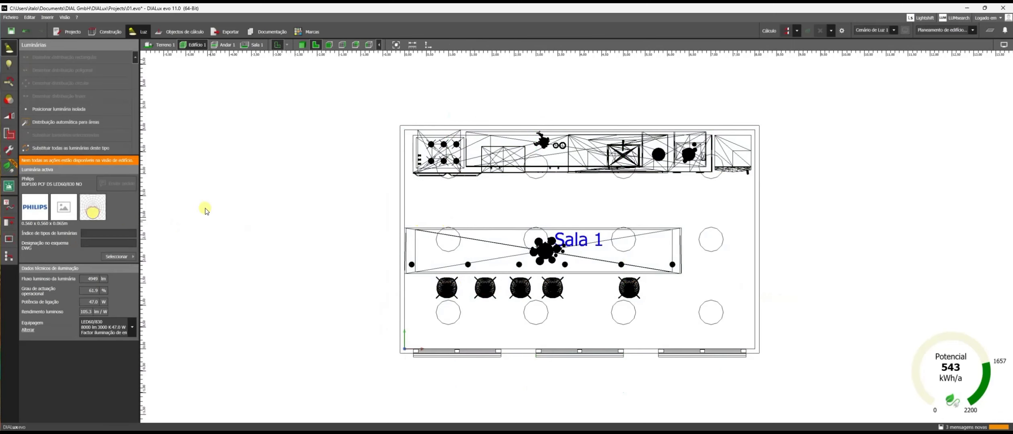
left_click(456, 237)
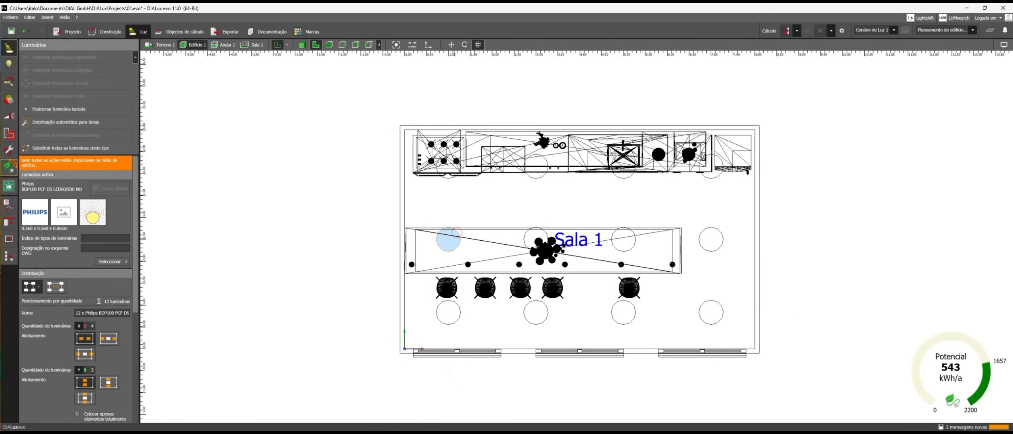
left_click_drag(461, 237, 536, 183)
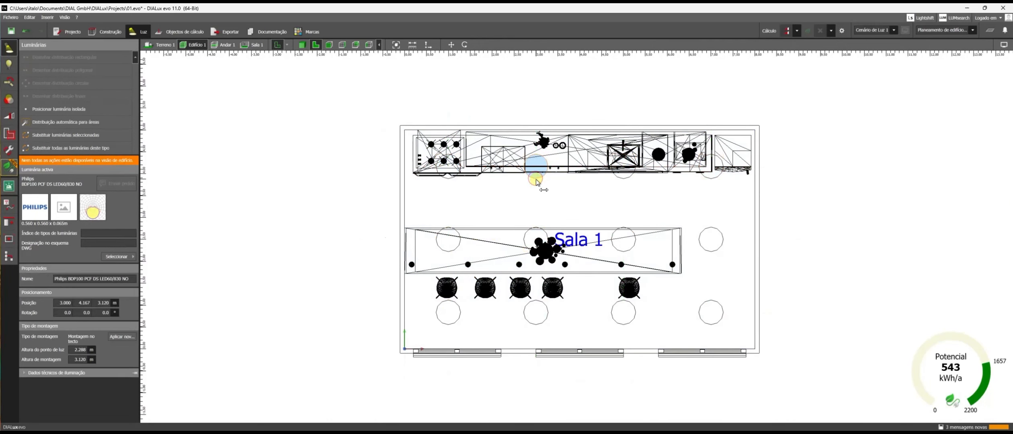
left_click(536, 180)
scroll(90, 344, "down", 3)
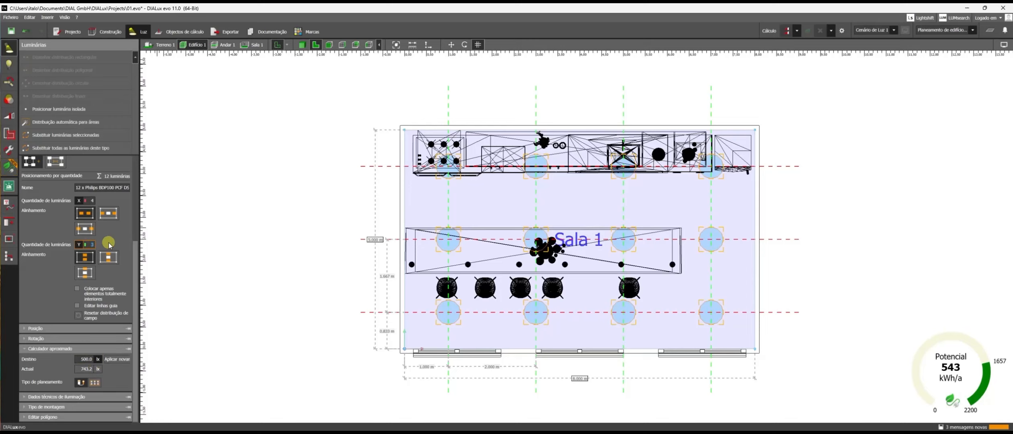
left_click(236, 234)
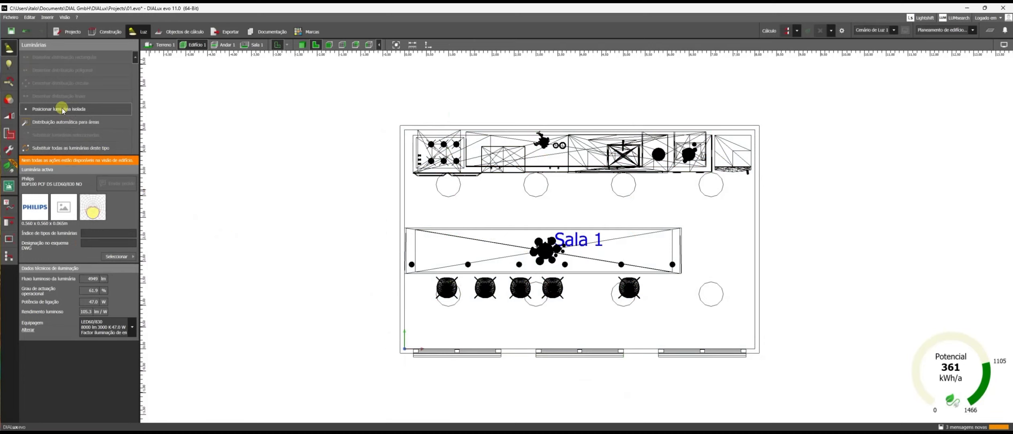
- Show Sala 1 in 3D and examine the distributed ceiling luminaires from several angles
left_click(302, 44)
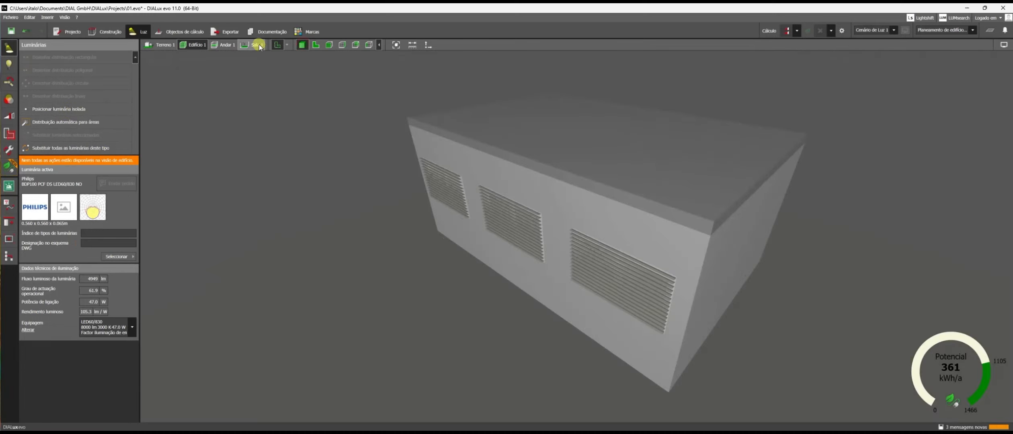
left_click(256, 45)
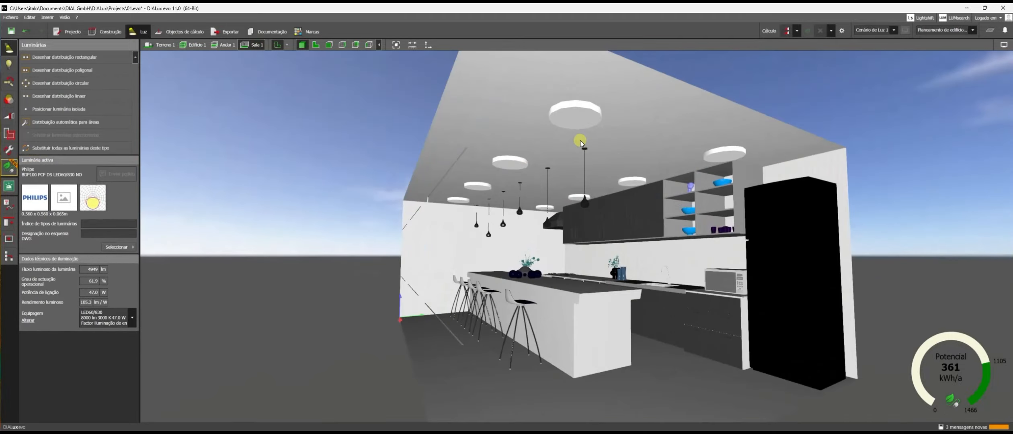
right_click_drag(581, 176, 508, 155)
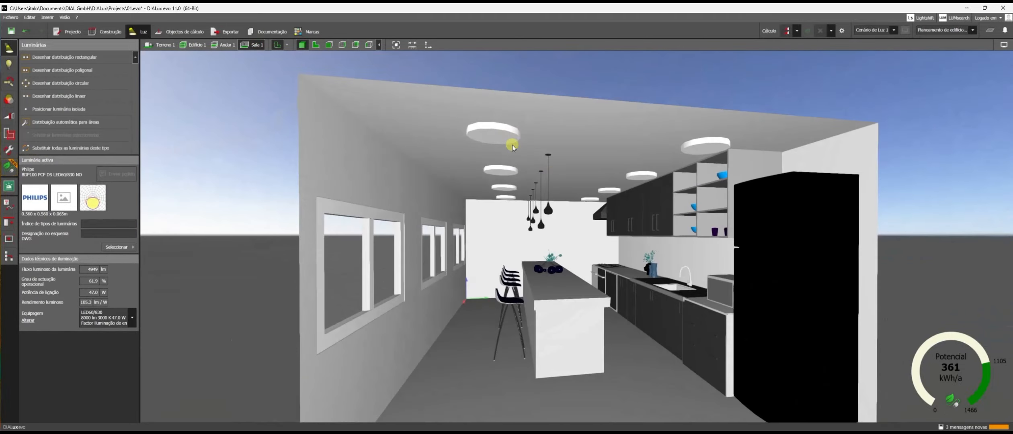
right_click_drag(594, 244, 625, 255)
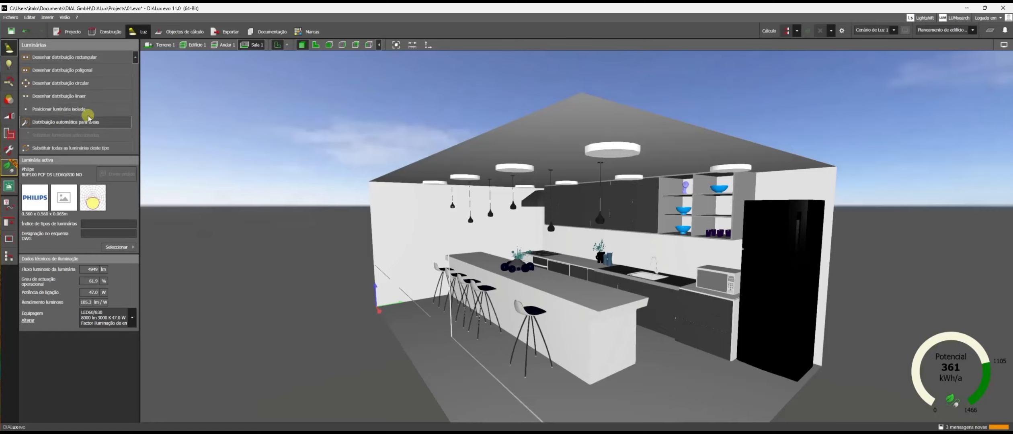
right_click_drag(554, 252, 566, 273)
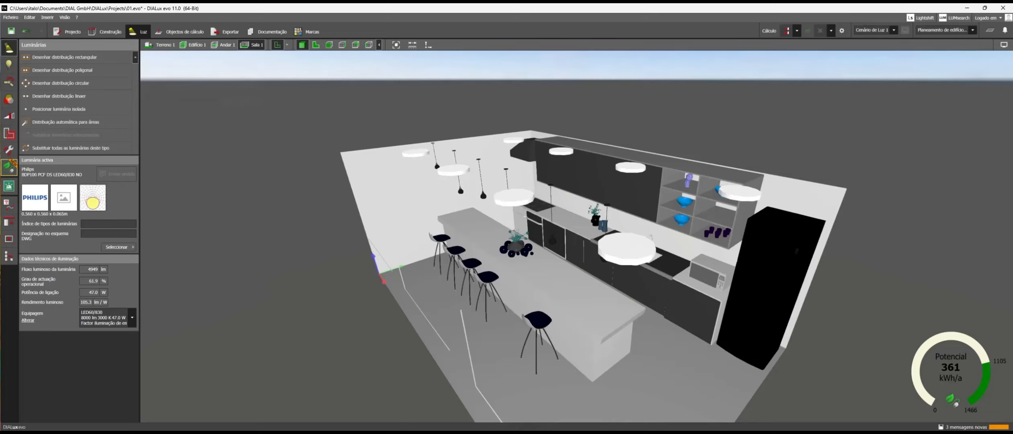
- Show the results overview and hide the Plano de uso (Sala 1) working plane in the 3D view
left_click(989, 31)
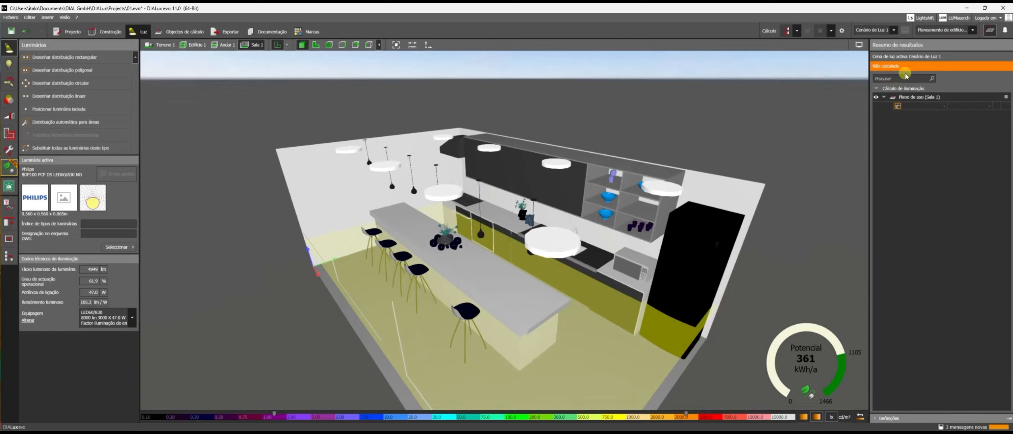
left_click_drag(774, 131, 807, 132)
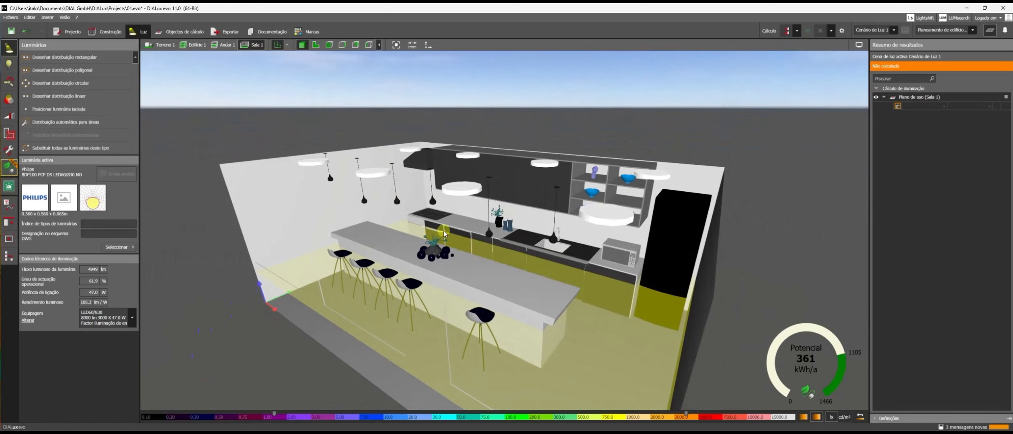
scroll(470, 217, "down", 2)
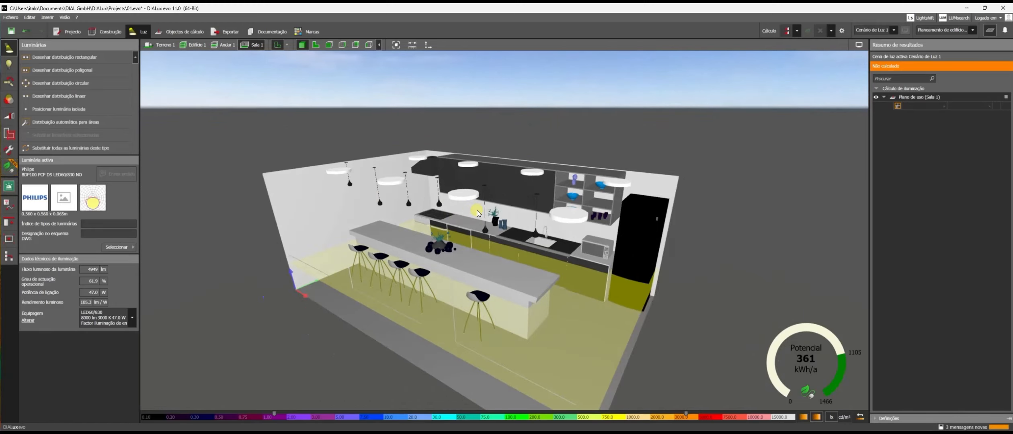
scroll(478, 209, "down", 2)
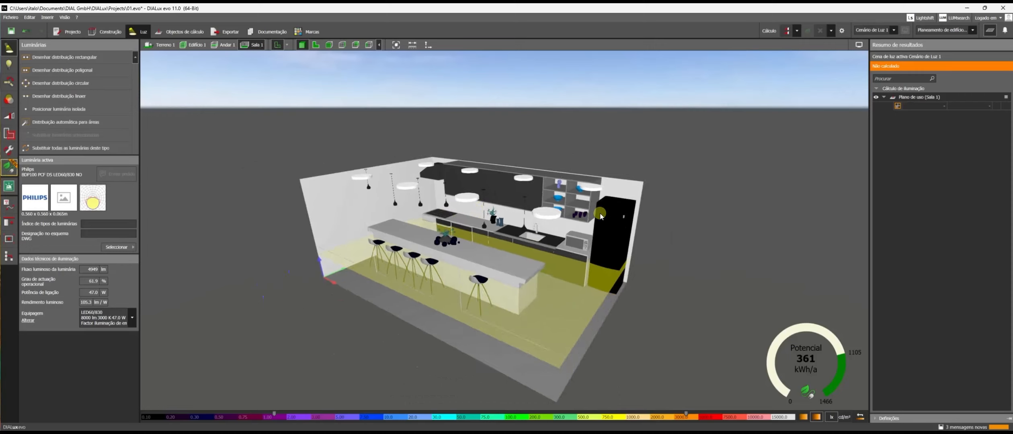
left_click(876, 97)
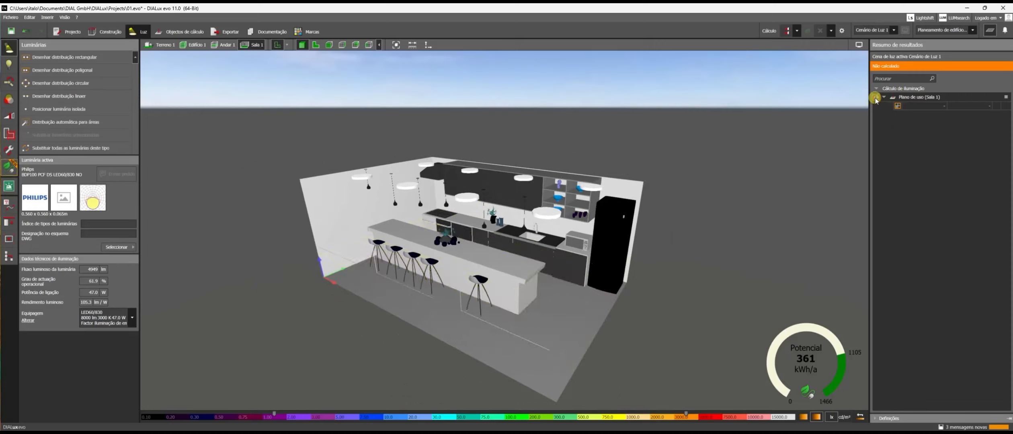
- Save the project and draw a rectangular calculation surface of about 5 × 7.98 m covering the whole Sala 1 floor plan
left_click(176, 33)
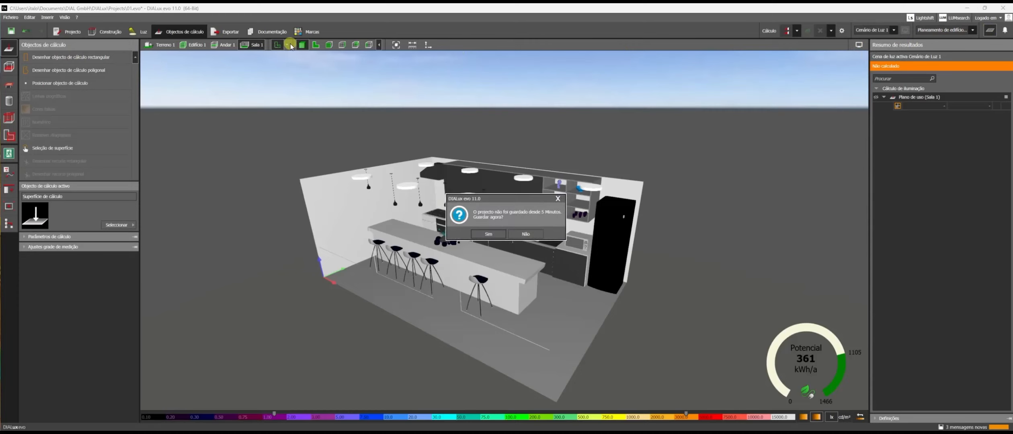
left_click(487, 233)
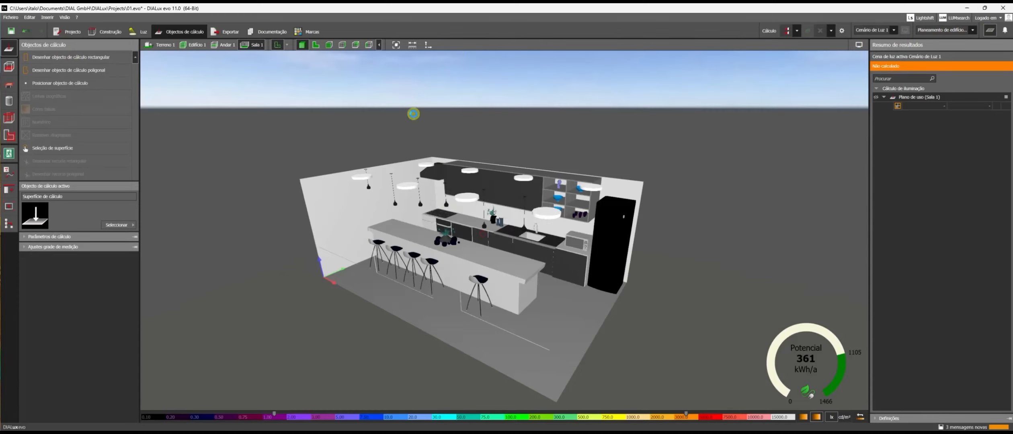
left_click(316, 45)
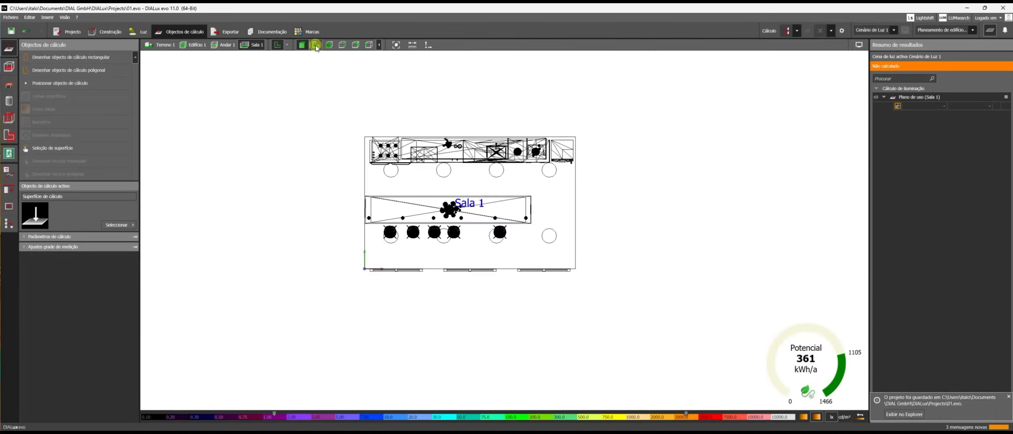
left_click(57, 60)
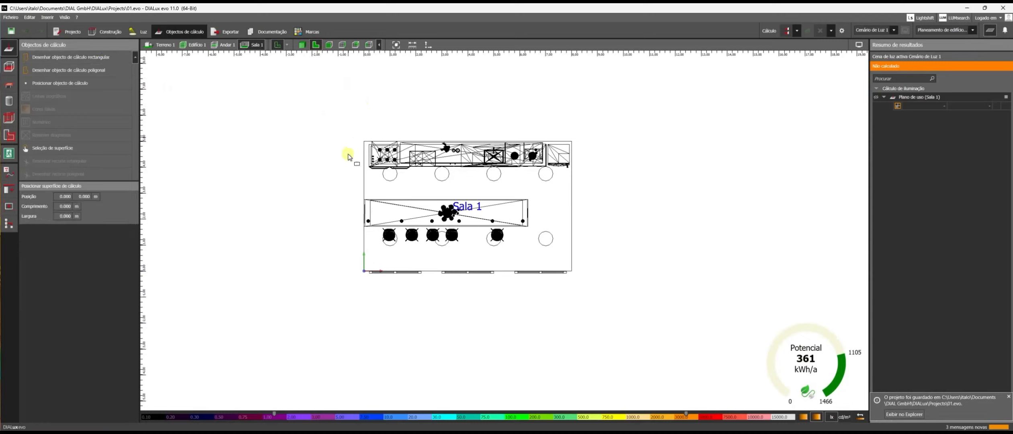
left_click(364, 270)
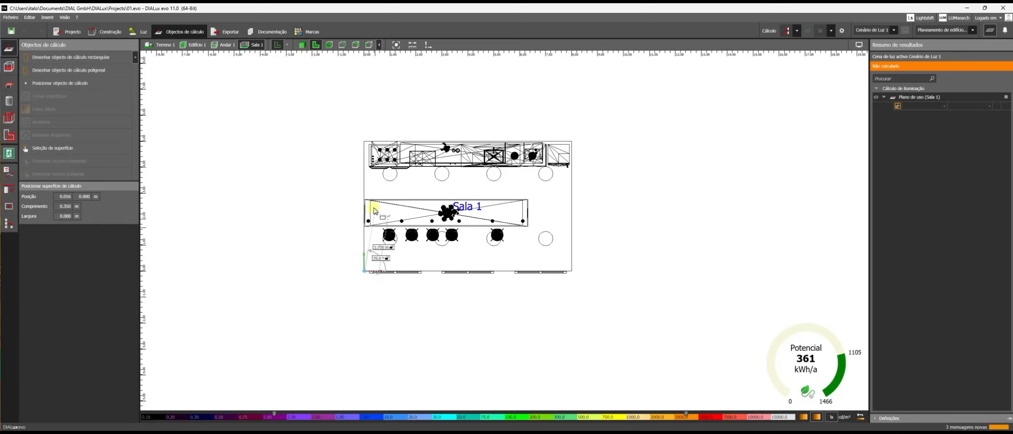
left_click(366, 141)
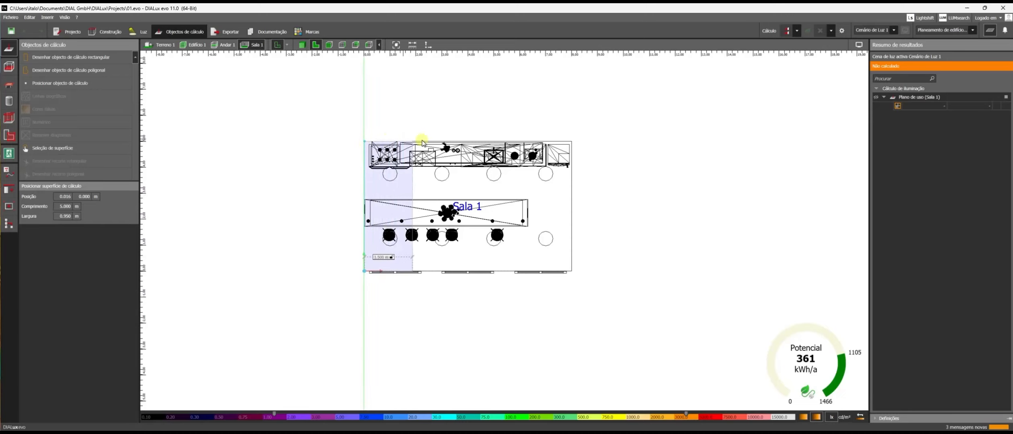
left_click(572, 145)
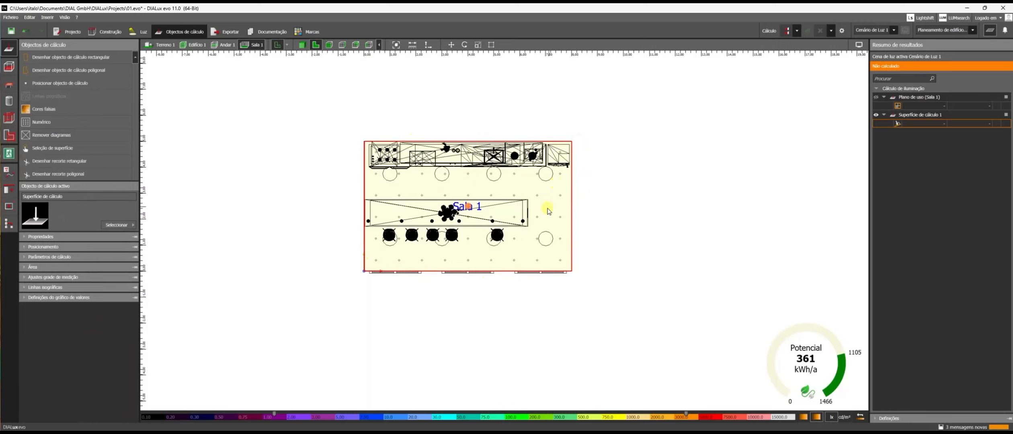
- Raise the new calculation surface from the floor to a height of about 1.2 m in the 3D view
left_click(302, 45)
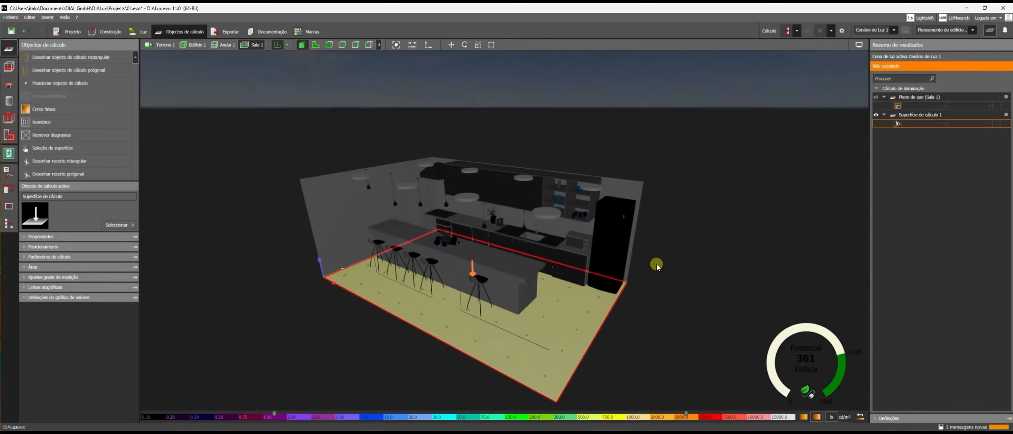
right_click_drag(656, 265, 695, 254)
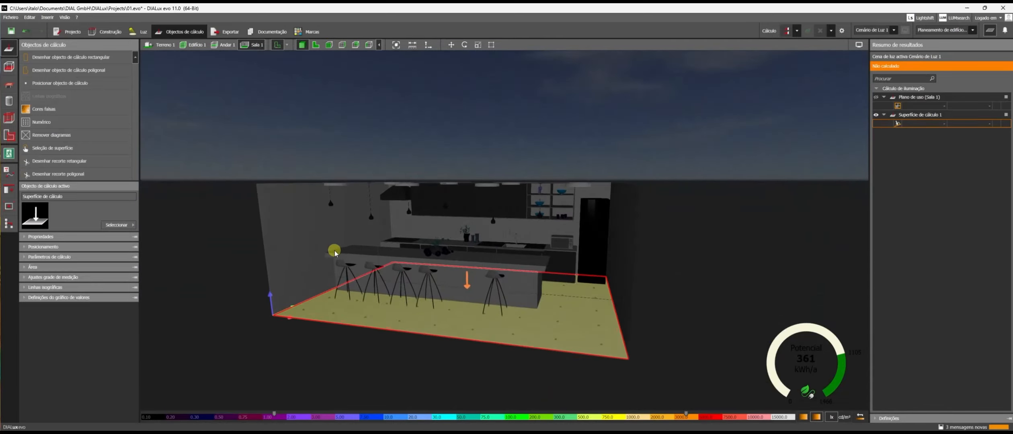
left_click(452, 45)
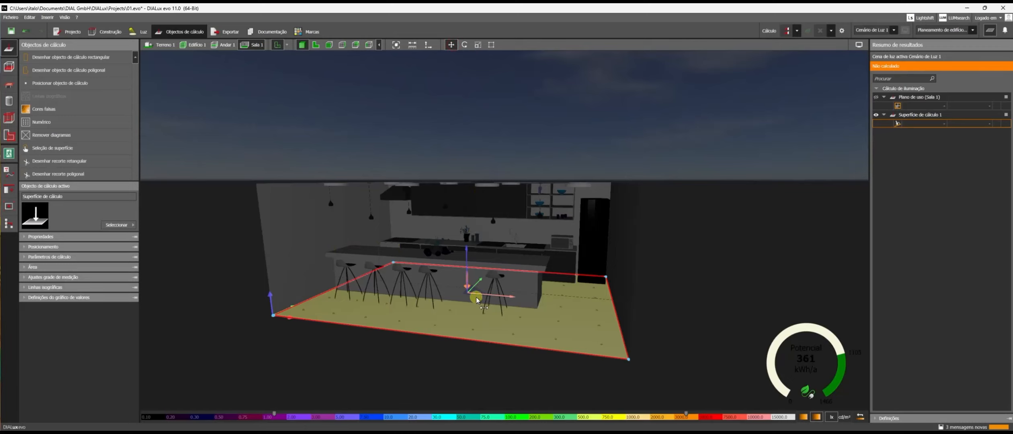
left_click_drag(472, 292, 464, 219)
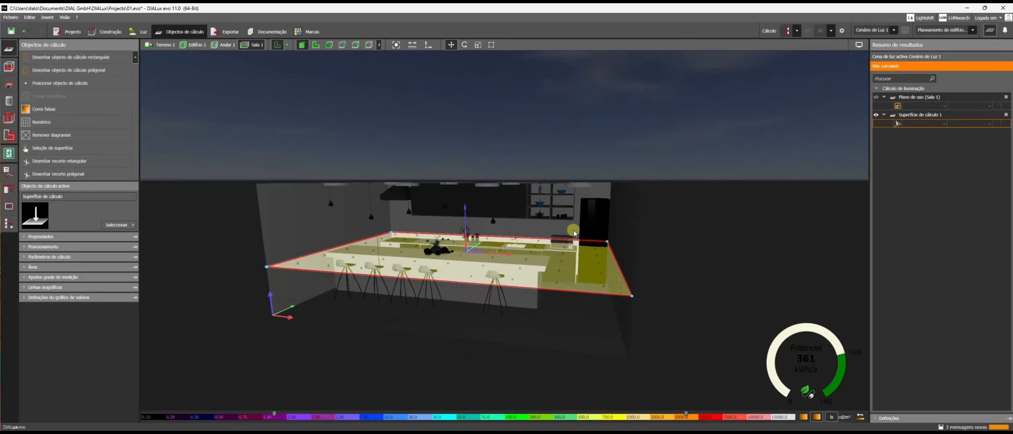
left_click_drag(645, 227, 616, 245)
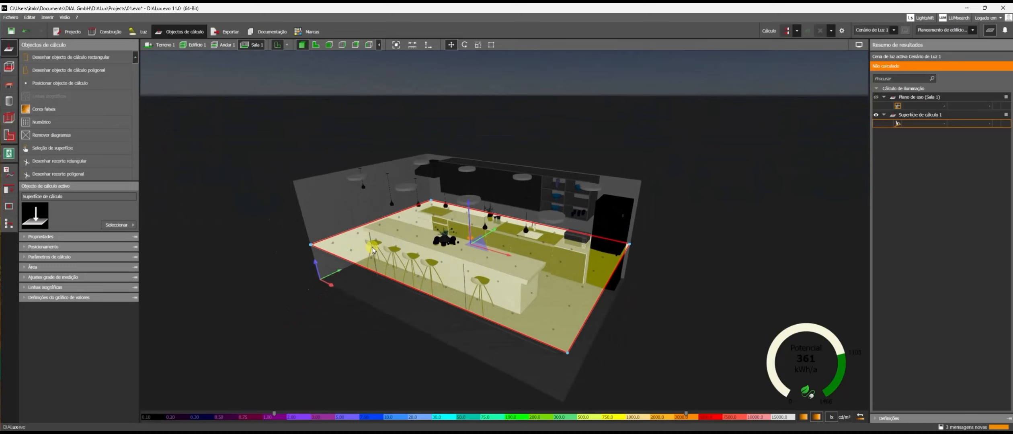
- Lower the calculation surface to a height of 1.1 m and refine it to 1.15 m, just above the long table's top
left_click(119, 247)
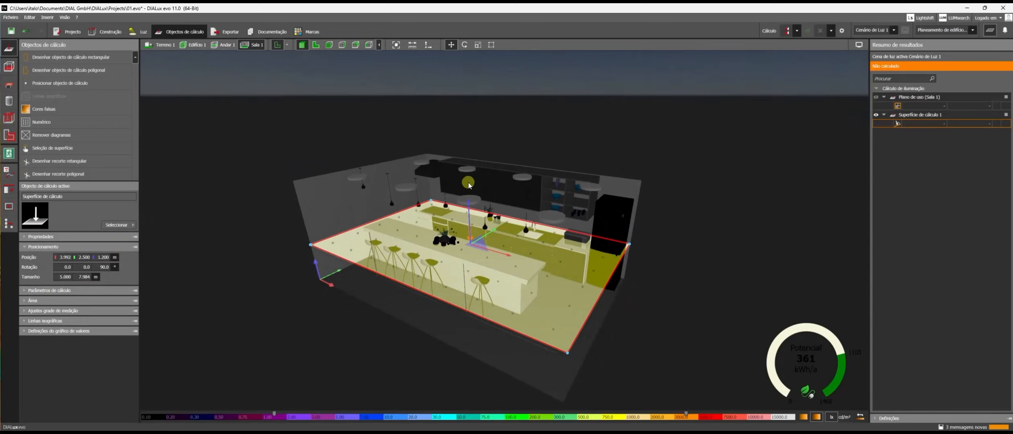
left_click(64, 247)
left_click(64, 247)
key("Return")
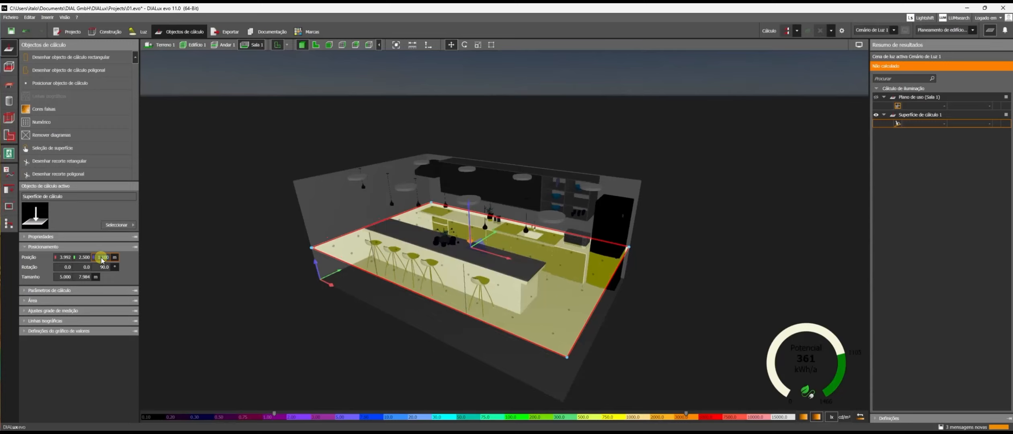
right_click_drag(539, 299, 486, 266)
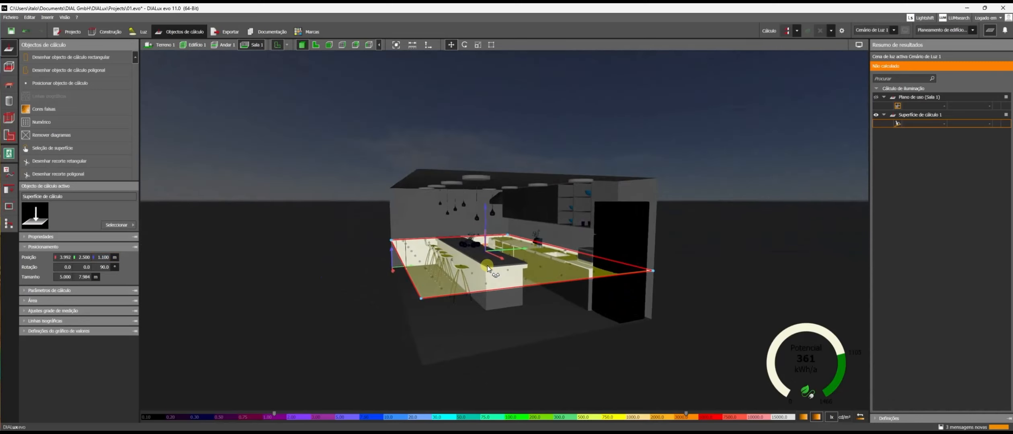
left_click(99, 257)
left_click_drag(103, 258, 114, 262)
type("1.15")
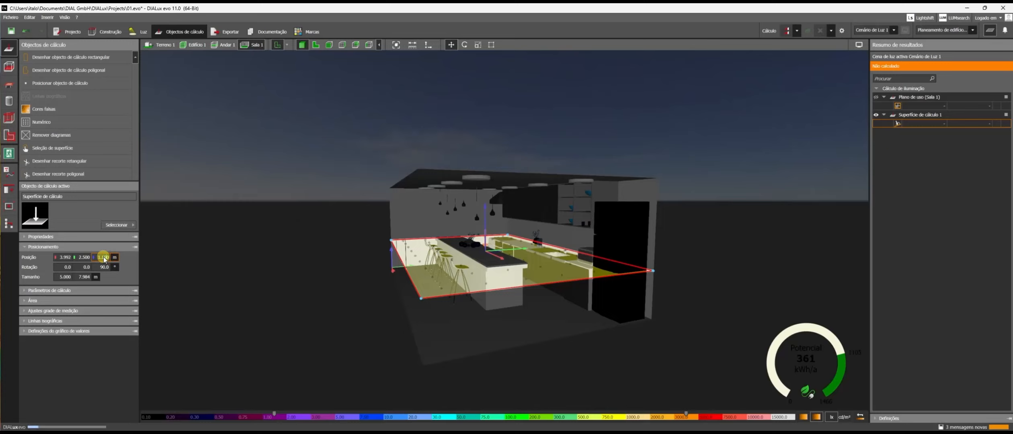
key("Return")
right_click_drag(443, 305, 491, 320)
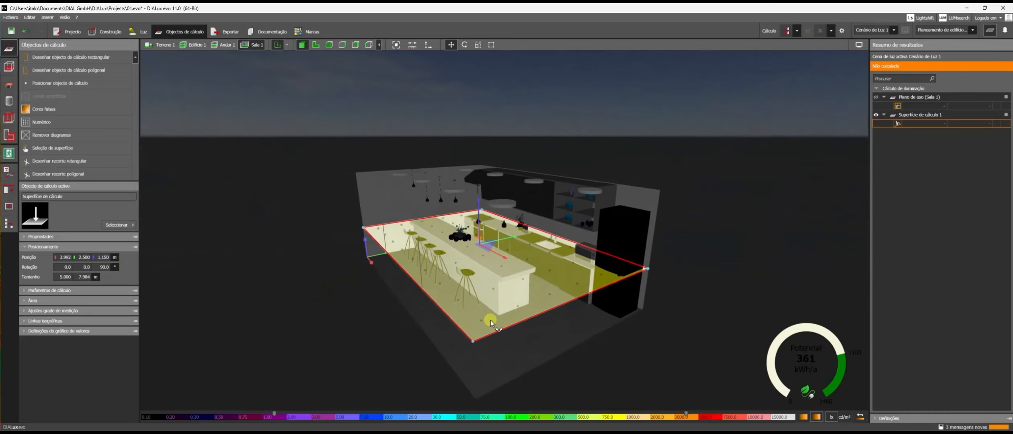
- Replace the calculation surface's perpendicular illuminance parameter with horizontal illuminance and Unified Glare Rating (UGR)
left_click(107, 257)
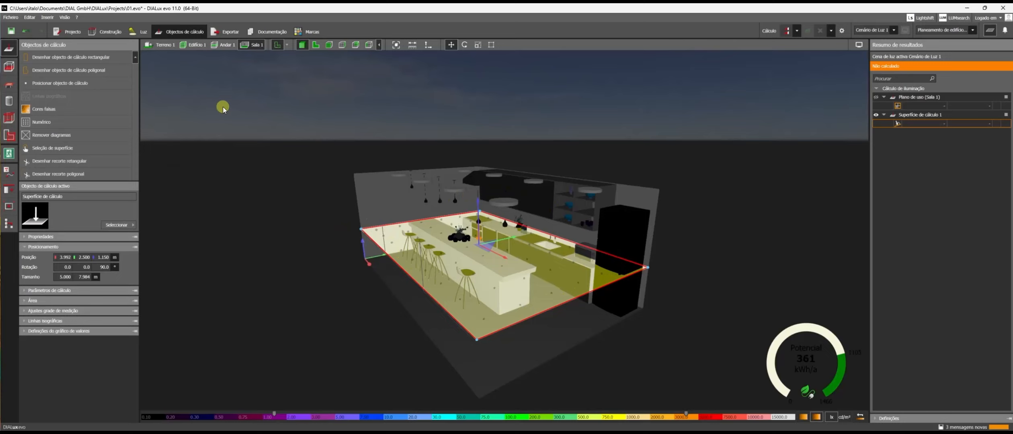
left_click(95, 238)
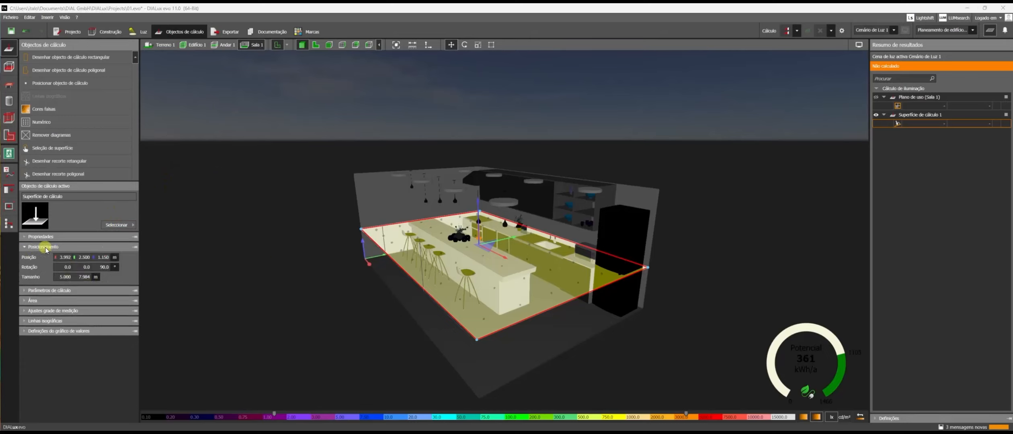
left_click(40, 248)
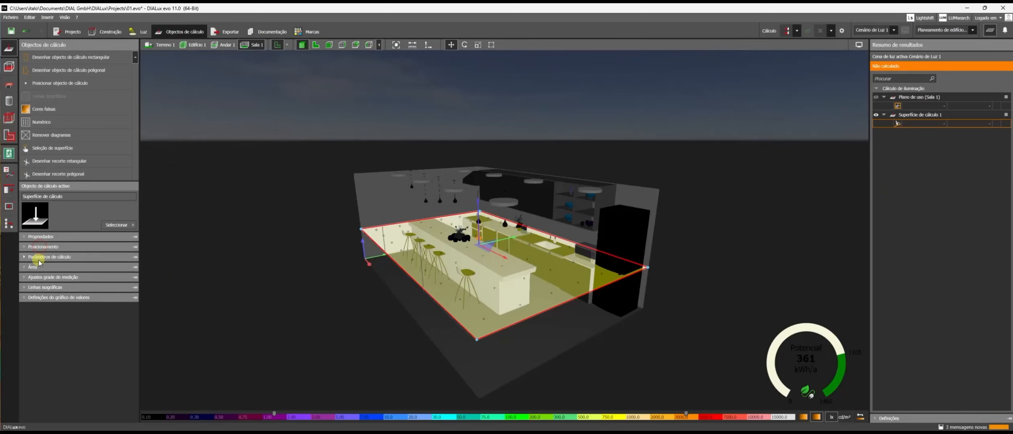
left_click(51, 260)
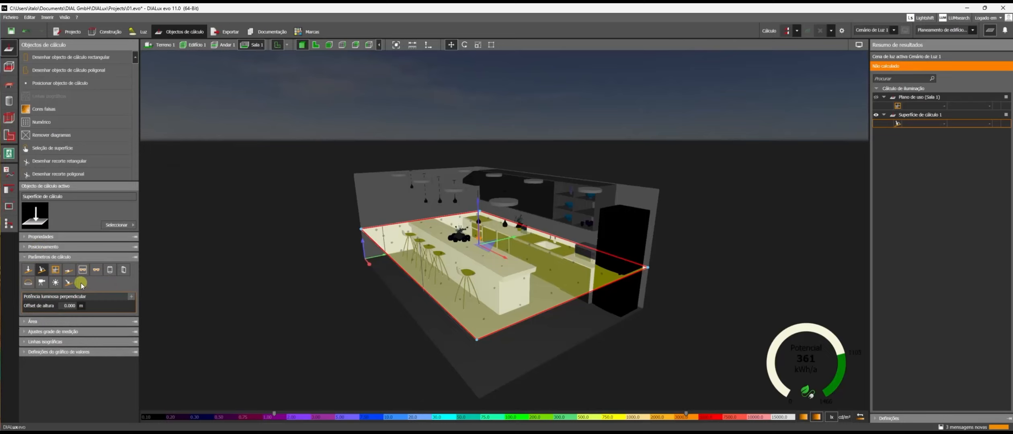
left_click(42, 270)
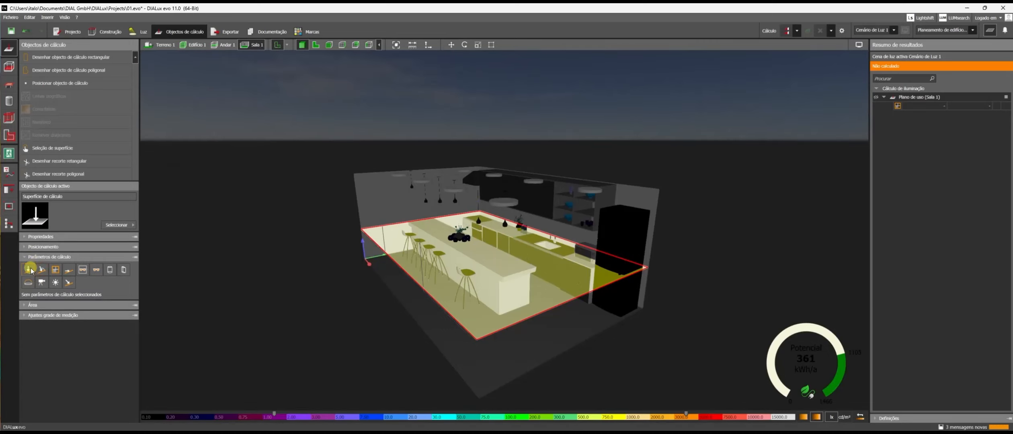
left_click(29, 270)
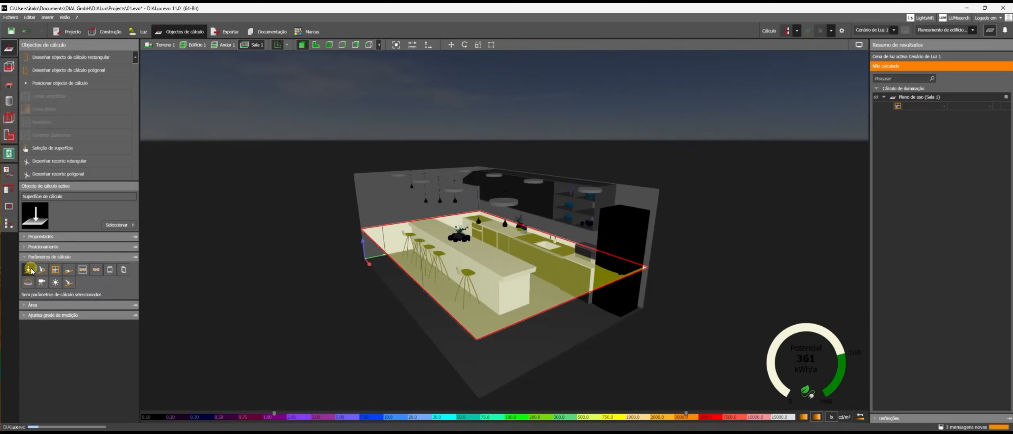
left_click(83, 270)
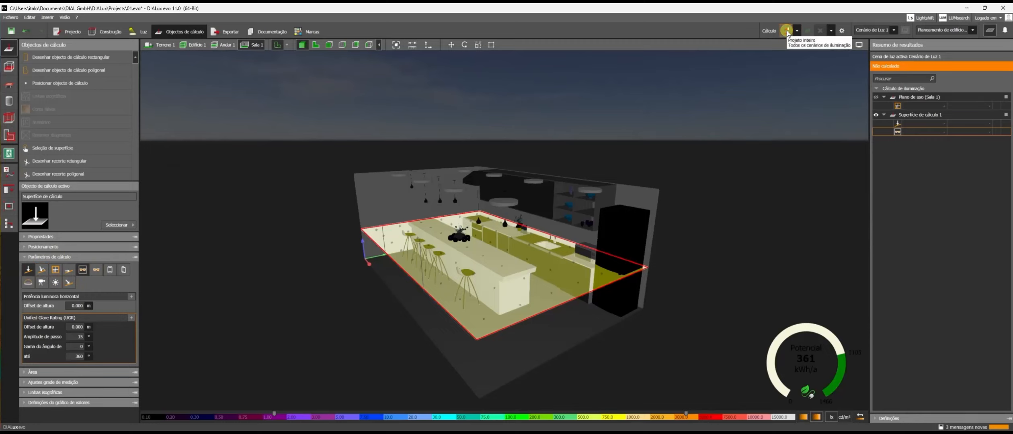
- Show Sala 1 in floor plan view and calculate the entire project with all light scenes
left_click(315, 44)
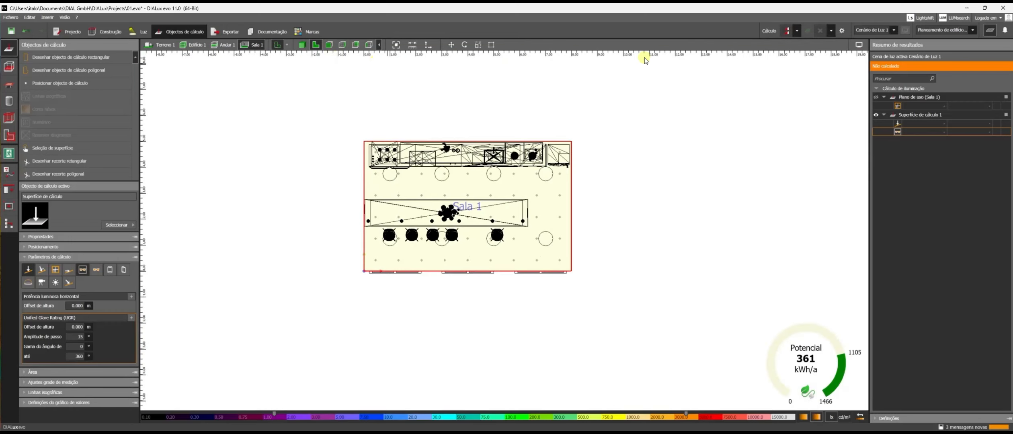
left_click(787, 30)
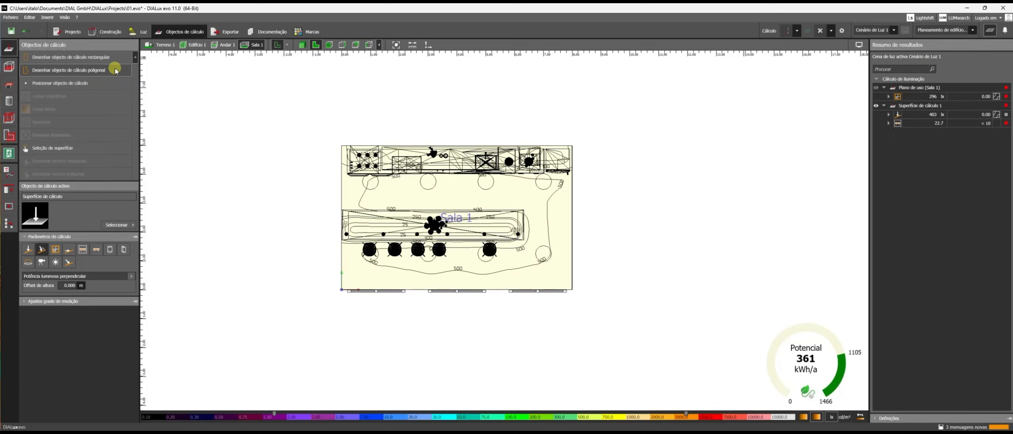
scroll(385, 254, "up", 3)
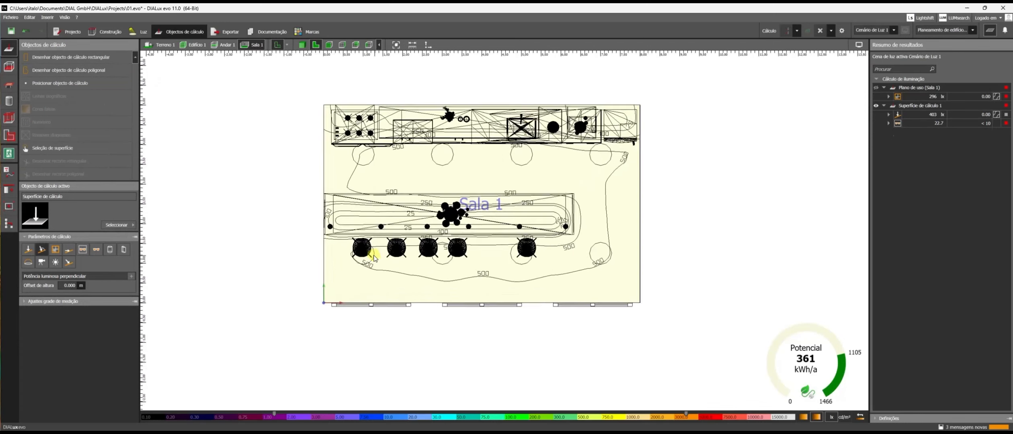
scroll(375, 258, "up", 1)
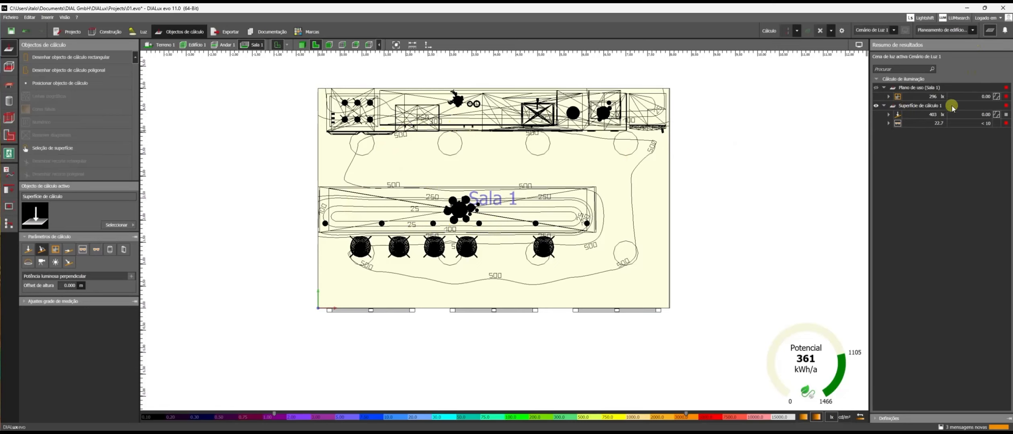
- Examine the detailed horizontal illuminance and UGR results of Superfície de cálculo 1
left_click(876, 87)
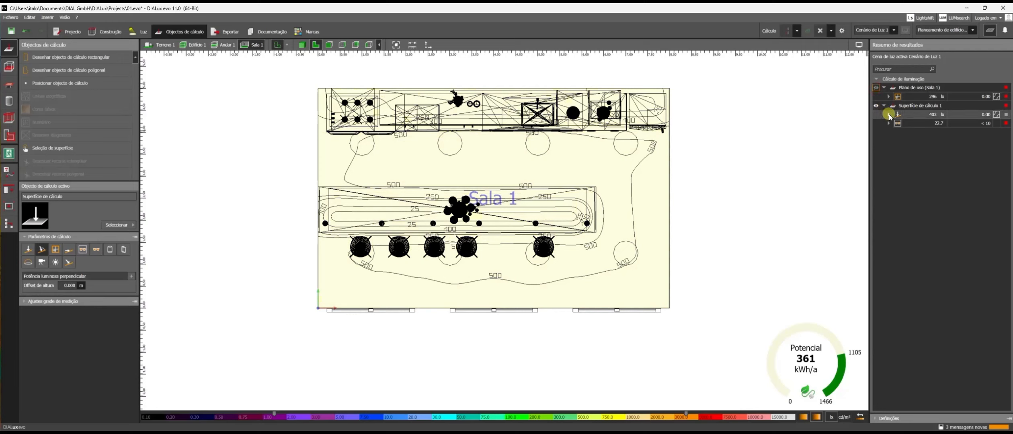
left_click(889, 114)
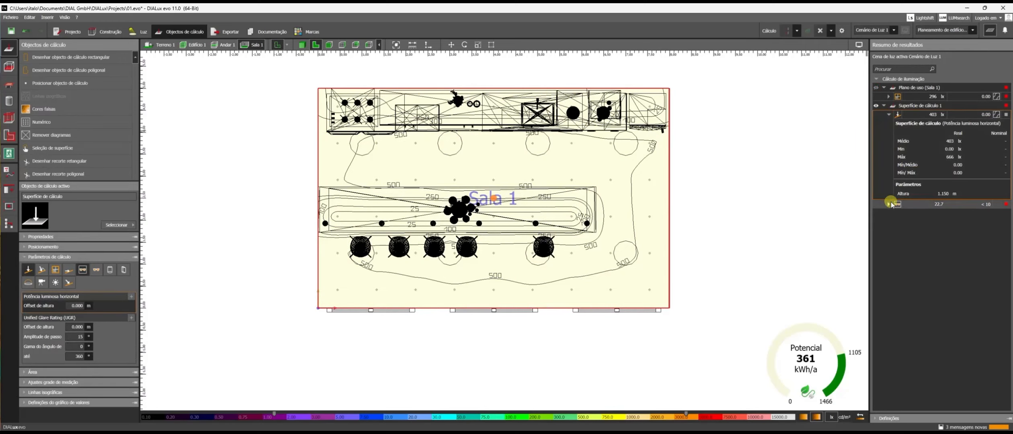
left_click(889, 204)
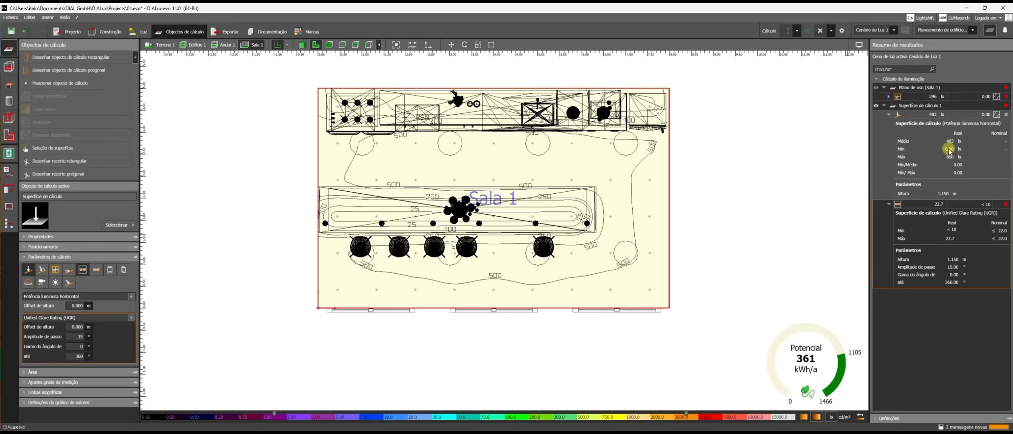
- Discard the calculation results and return to the 3D view of the kitchen
left_click(820, 31)
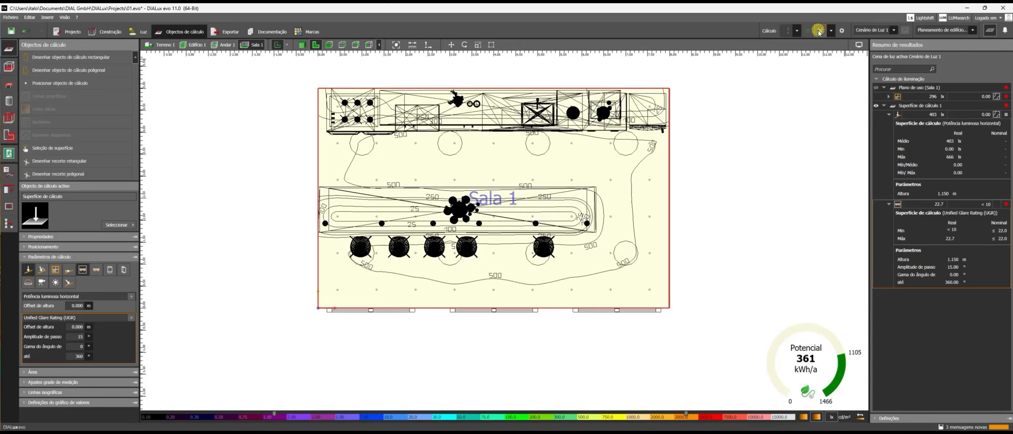
left_click(818, 32)
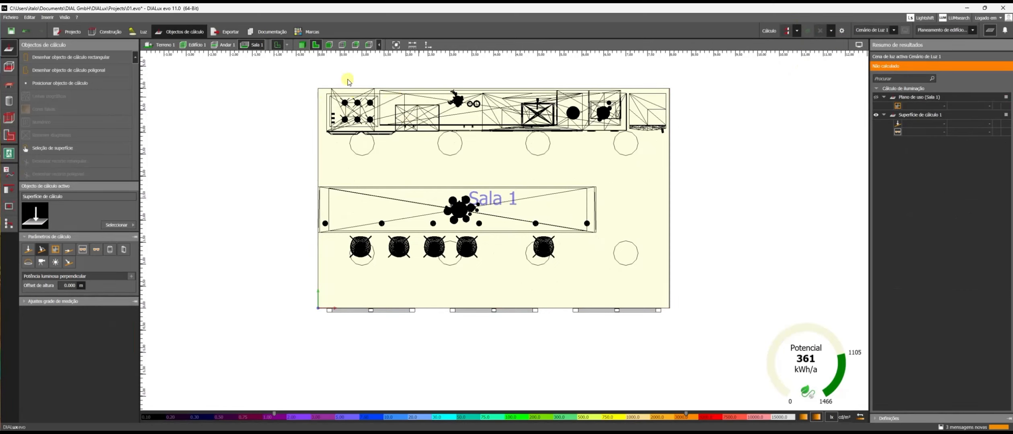
left_click(302, 45)
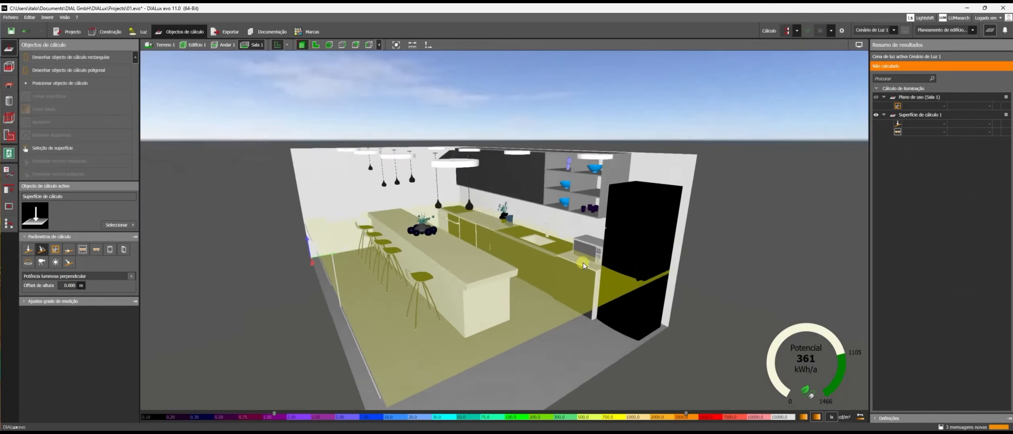
scroll(583, 263, "up", 3)
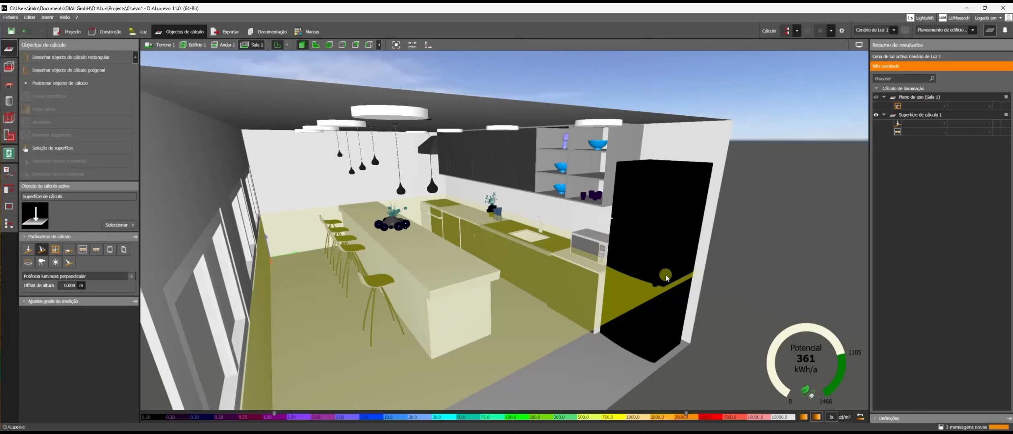
- Save the project and recalculate it with the option to leave out objects and furniture (Sem objetos ou móveis) enabled
left_click(842, 31)
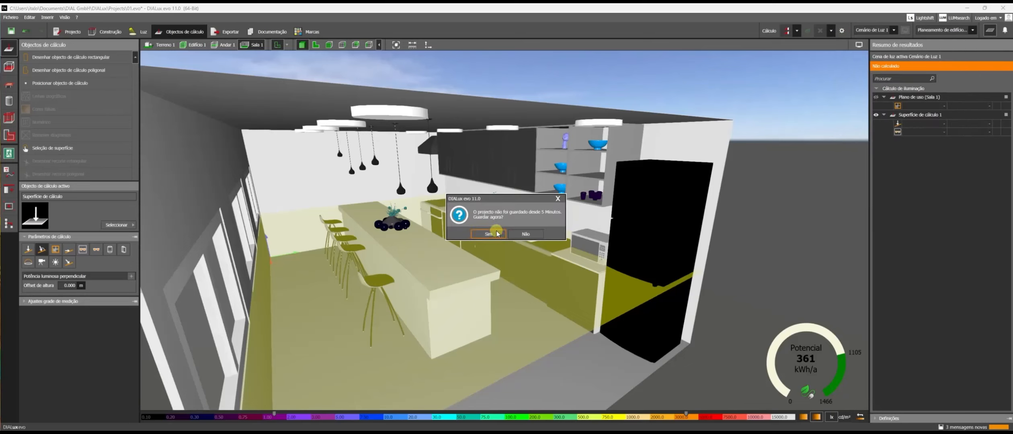
left_click(497, 234)
left_click(842, 31)
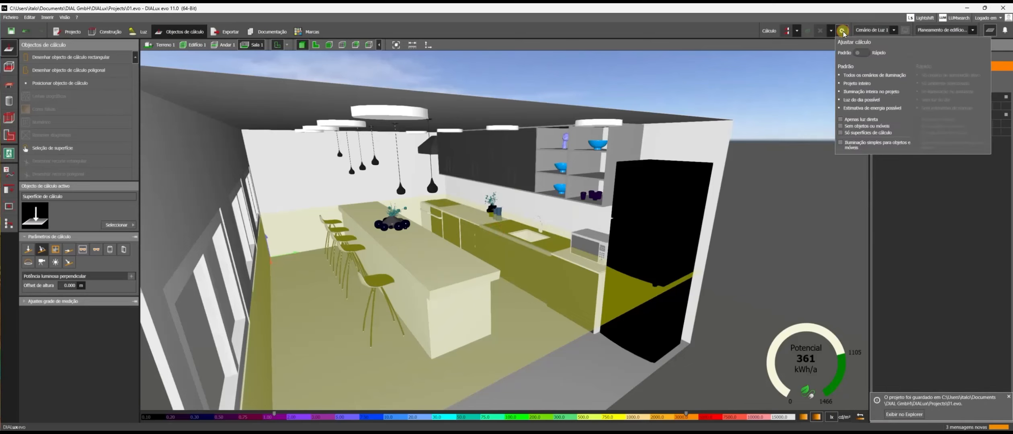
left_click(858, 128)
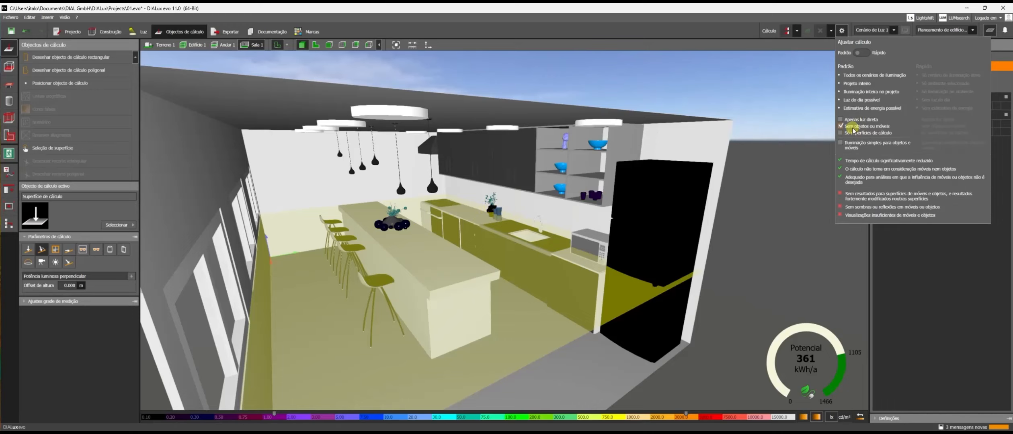
left_click(786, 30)
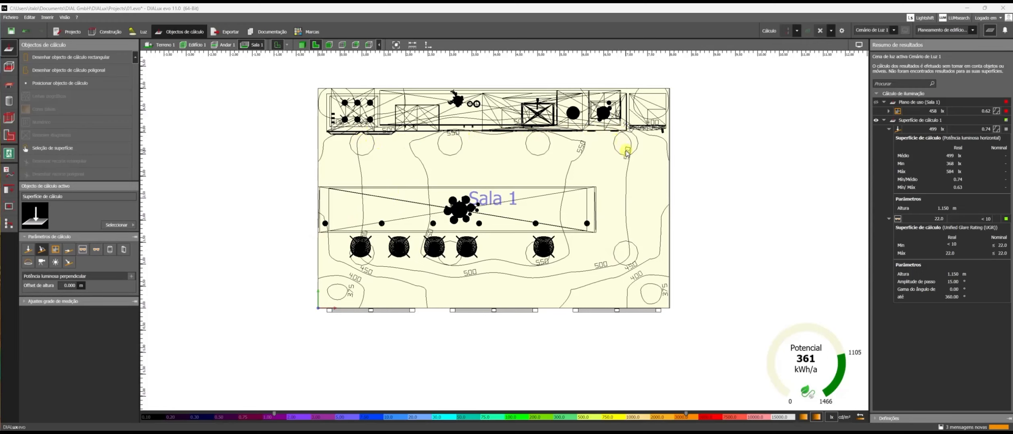
left_click(950, 158)
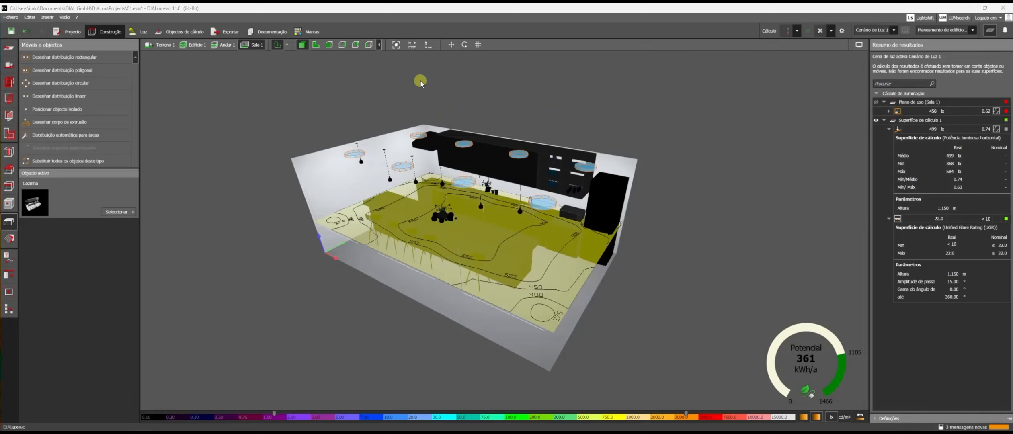
- Hide the results overview and save the project before switching to the light scenes
left_click(989, 31)
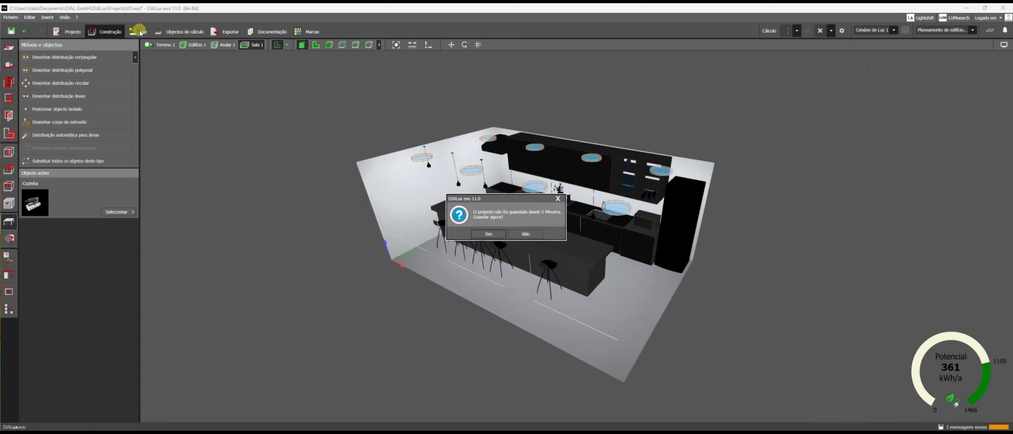
left_click(489, 233)
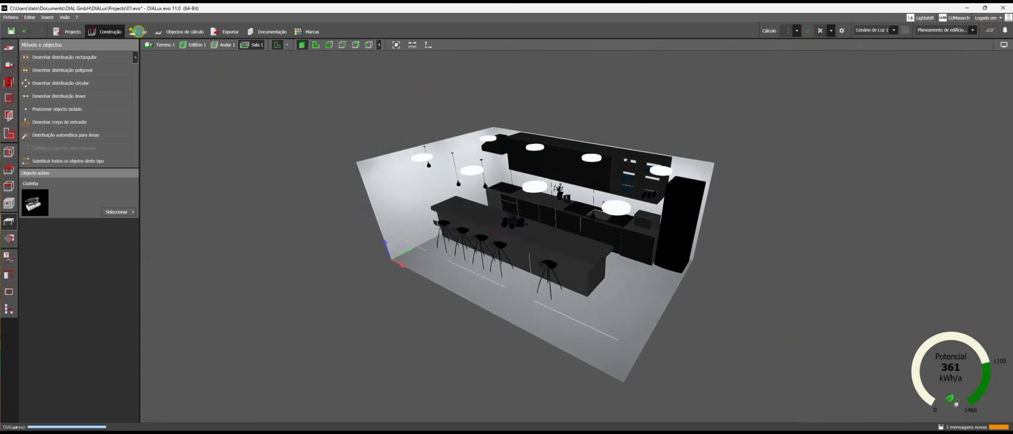
left_click(137, 32)
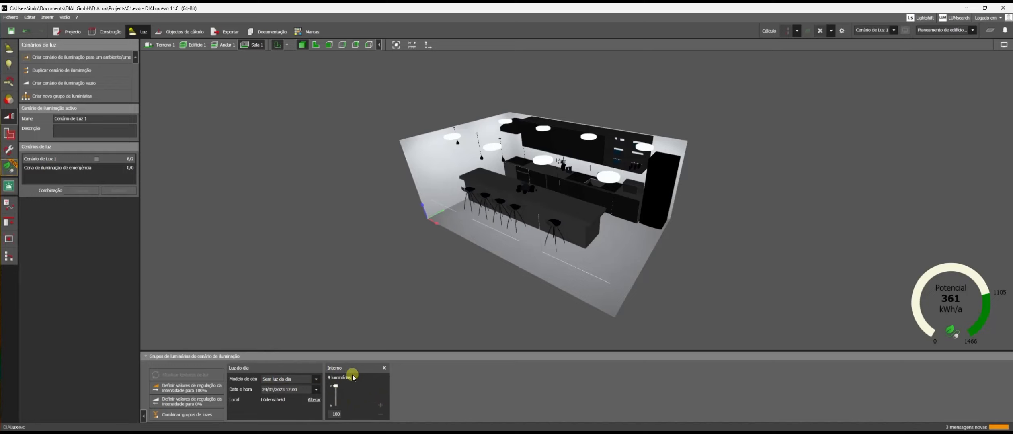
- Set the sky model of Cenário de Luz 1 to Céu médio, accepting invalid results, and remove the Interno luminaire group
left_click(314, 378)
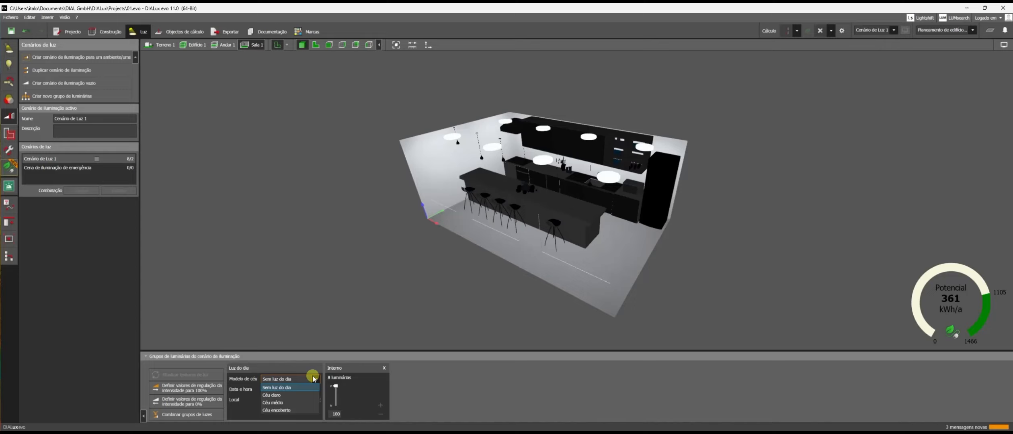
left_click(277, 404)
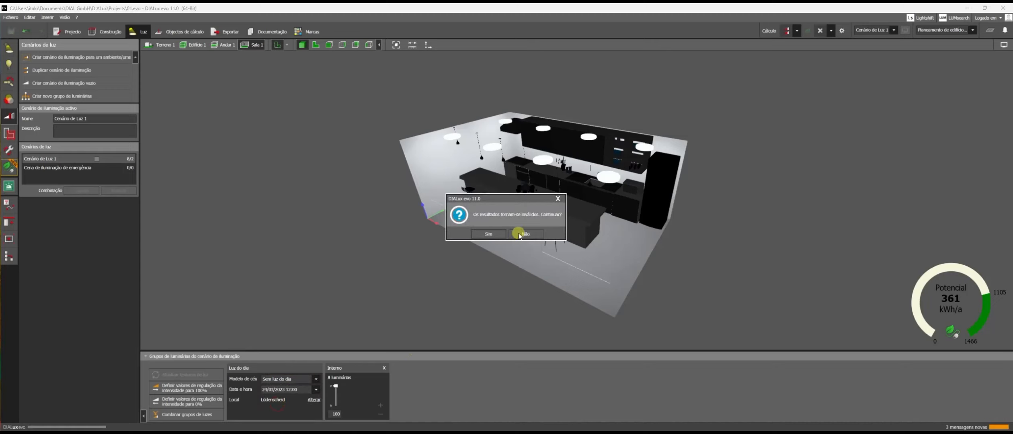
left_click(488, 233)
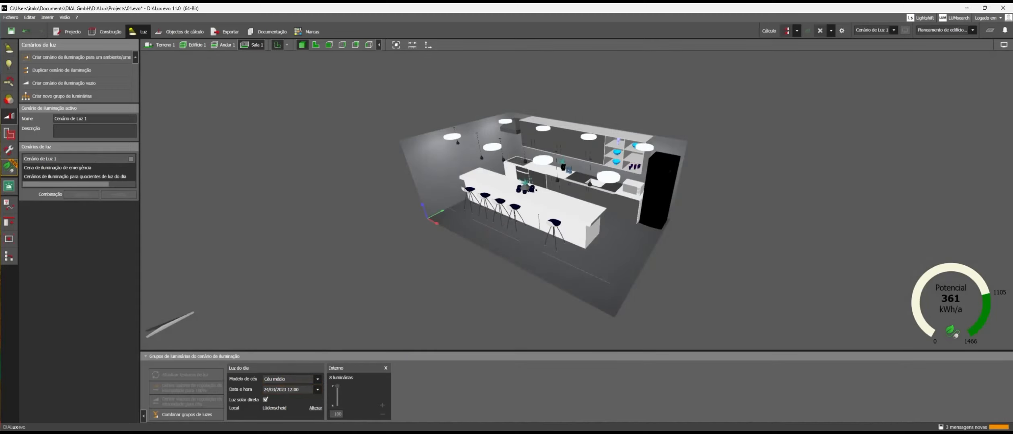
left_click(384, 367)
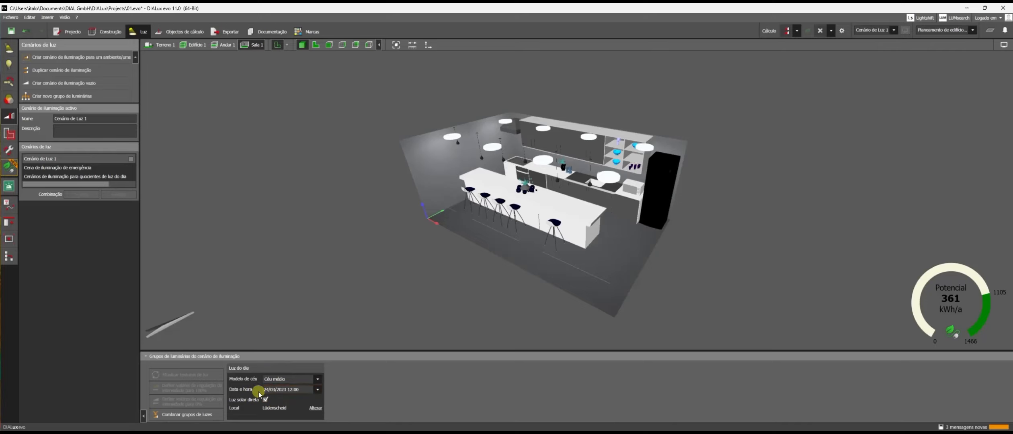
- Set the daylight date and time of the light scene to 24/03/2023 15:00
left_click(318, 390)
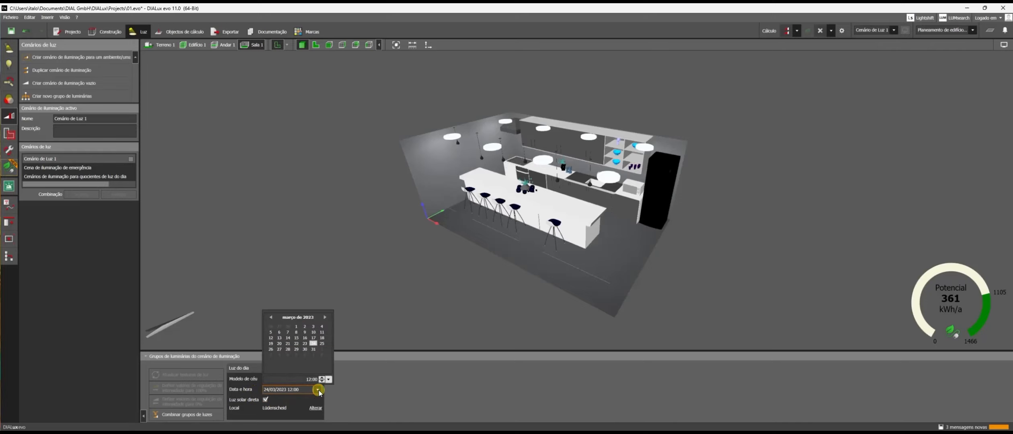
left_click(325, 317)
left_click(279, 349)
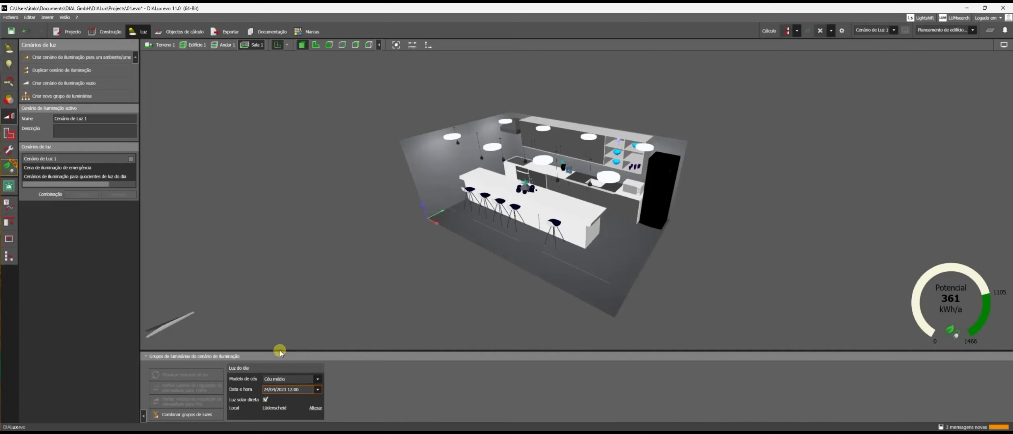
left_click(313, 392)
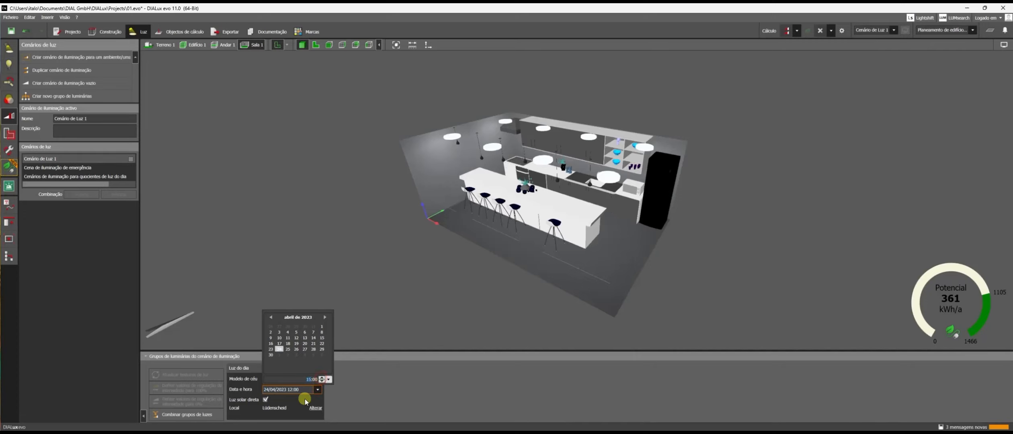
left_click(357, 381)
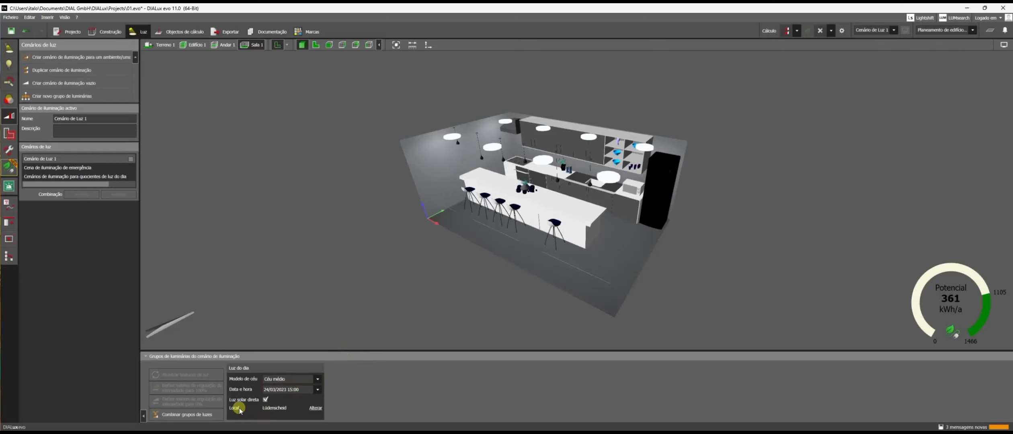
- Open the building alignment settings of Terreno 1 and delete the kitchen furniture object standing outside the building
left_click(316, 409)
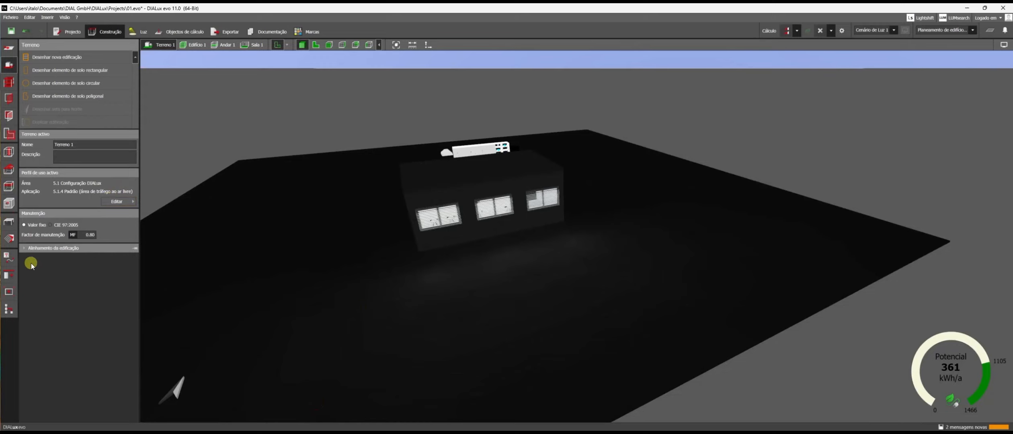
left_click(66, 248)
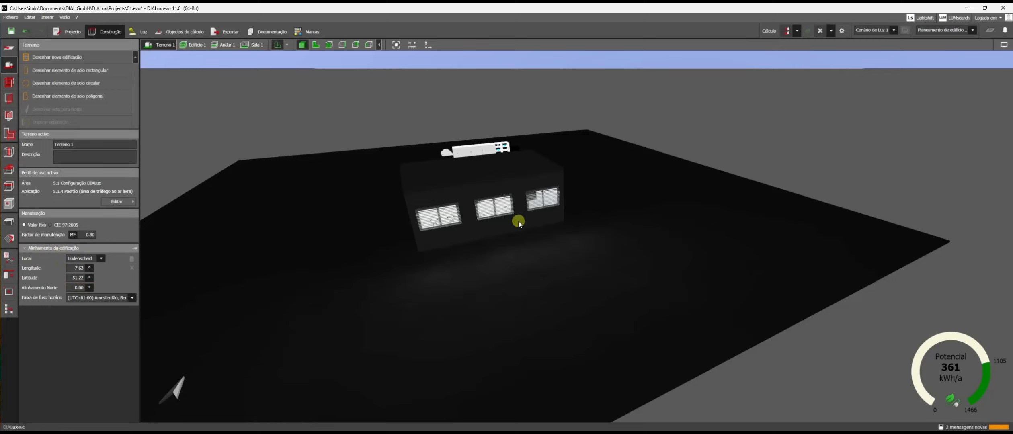
mouse_move(520, 219)
left_mouse_down()
mouse_move(524, 230)
mouse_move(493, 227)
mouse_move(503, 217)
left_mouse_up()
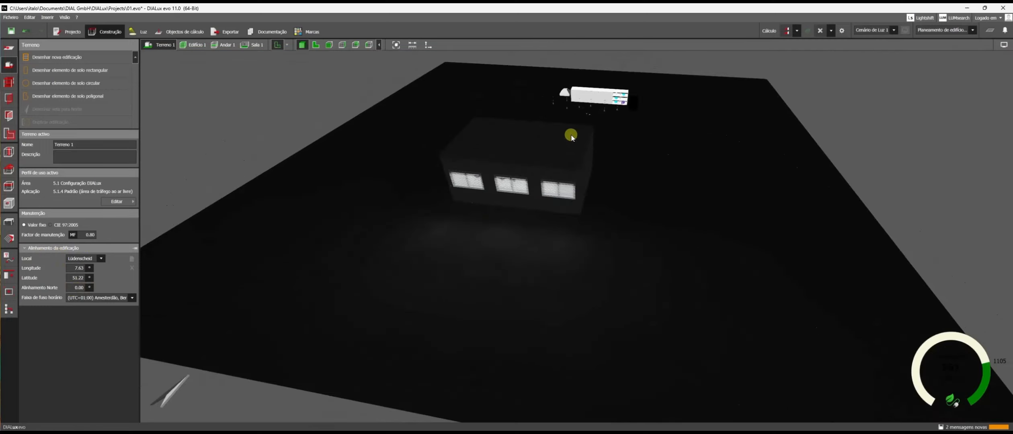
left_click(606, 92)
left_click(609, 96)
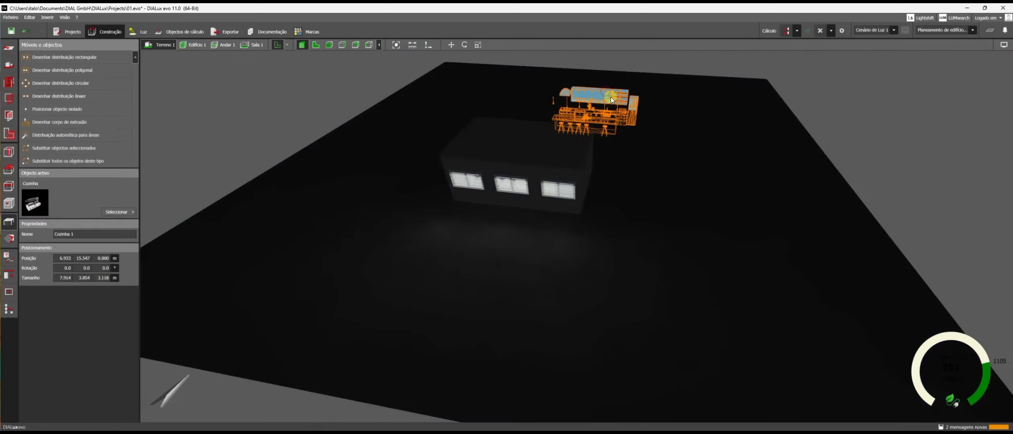
key("Delete")
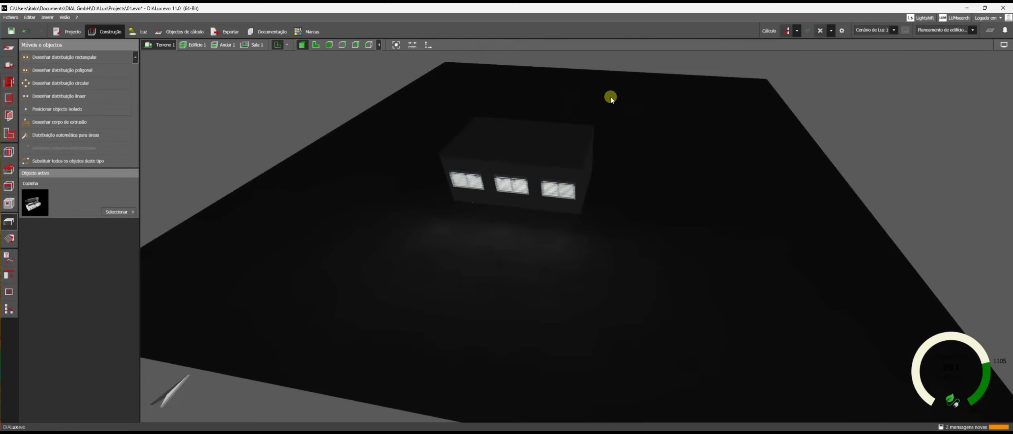
left_click_drag(514, 156, 484, 205)
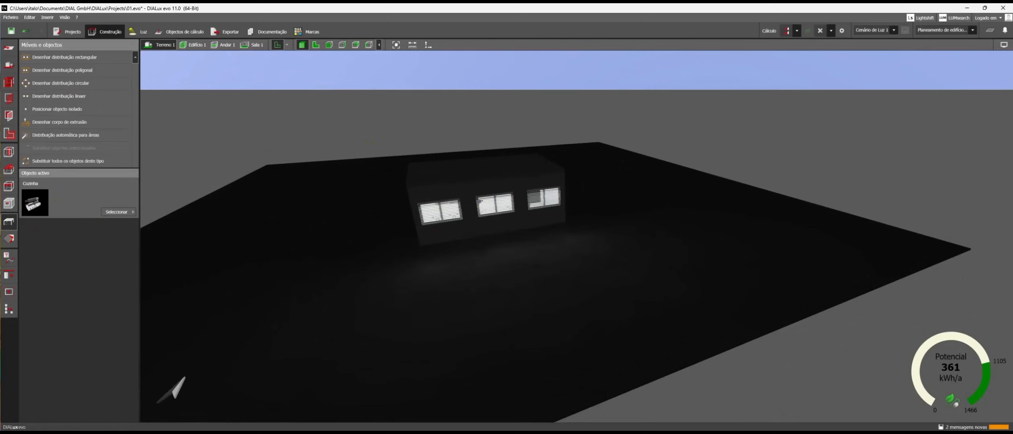
- Set the location of Terreno 1 to Sao Paulo in the building alignment settings
left_click(716, 215)
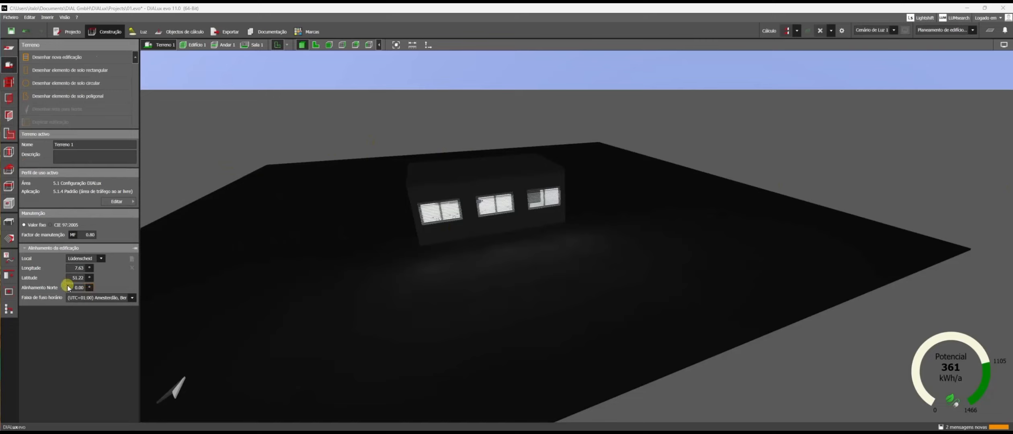
left_click(101, 259)
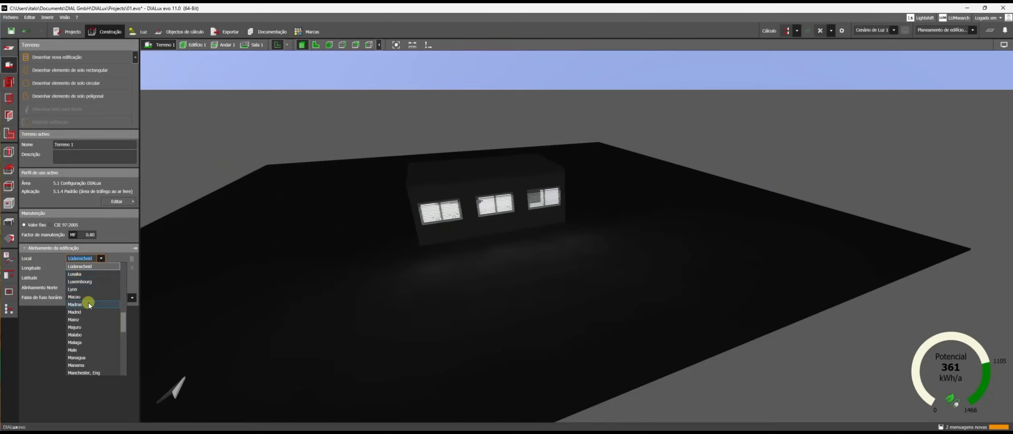
scroll(89, 304, "down", 10)
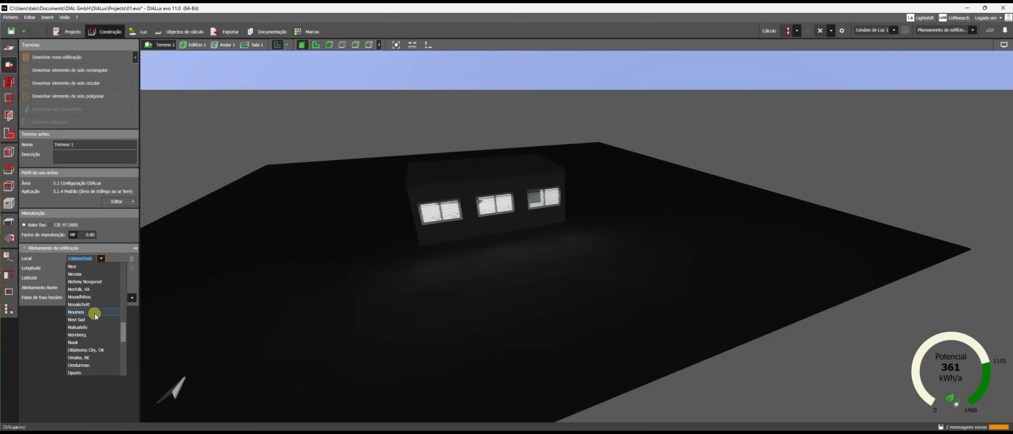
scroll(95, 316, "down", 10)
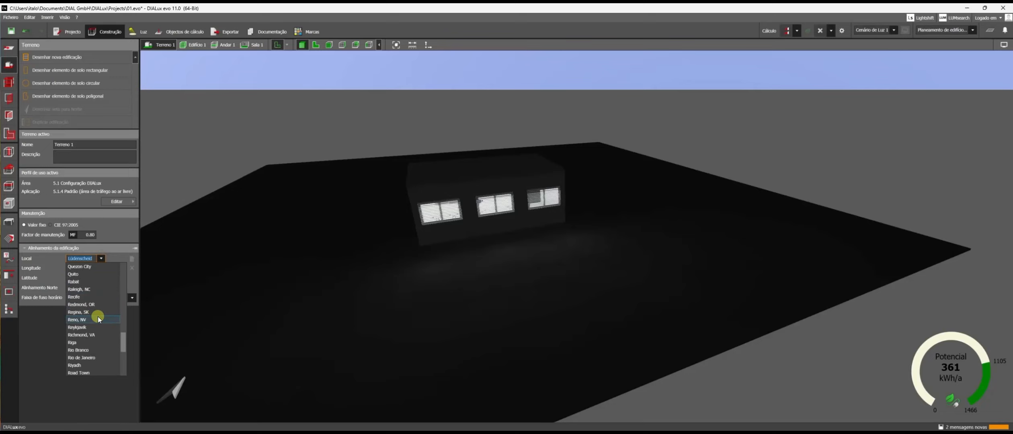
scroll(97, 317, "down", 10)
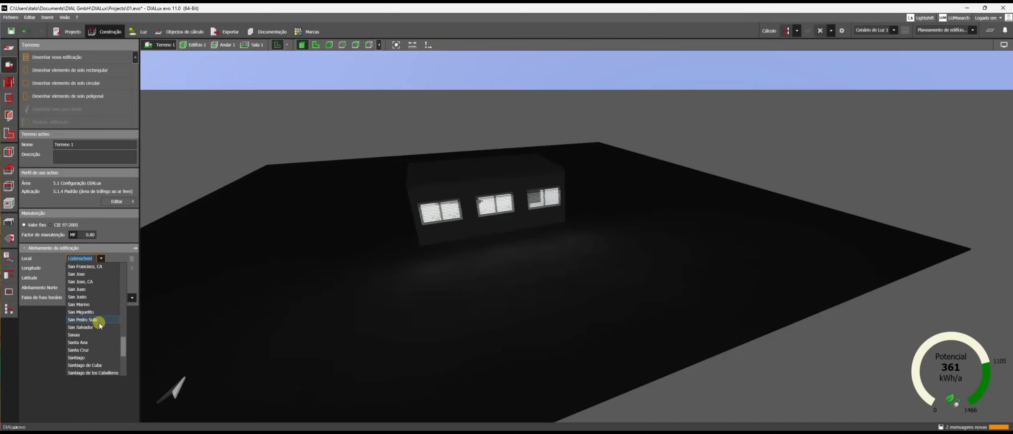
scroll(99, 324, "down", 2)
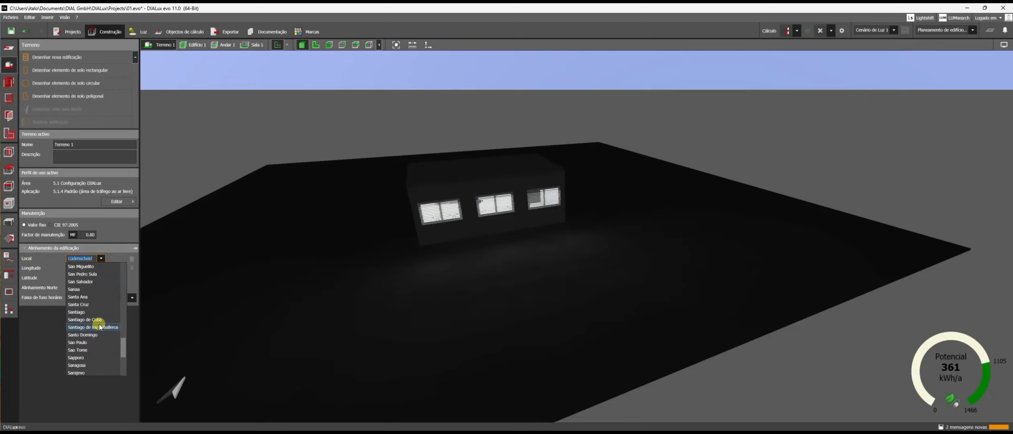
left_click(94, 341)
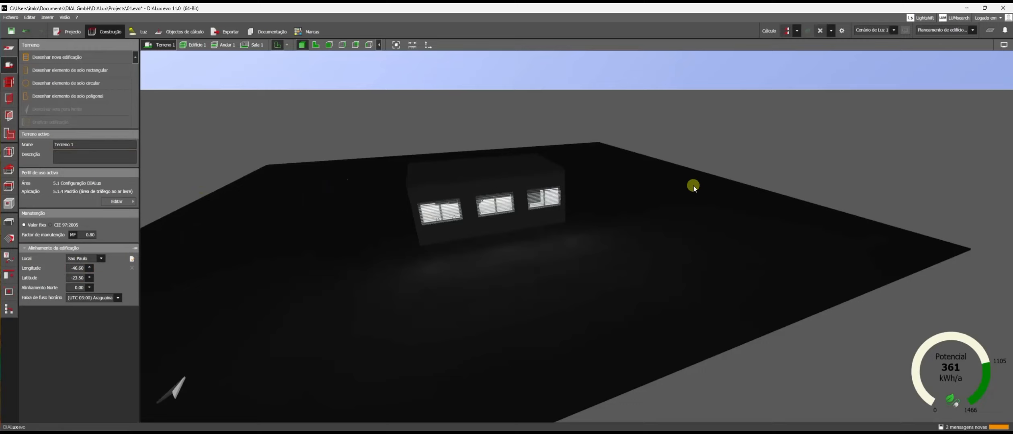
- Go to the light scenes with Edifício 1 in view and discard the existing calculation results
mouse_move(694, 186)
right_mouse_down()
mouse_move(651, 197)
mouse_move(564, 102)
right_mouse_up()
scroll(564, 100, "up", 2)
scroll(568, 190, "up", 3)
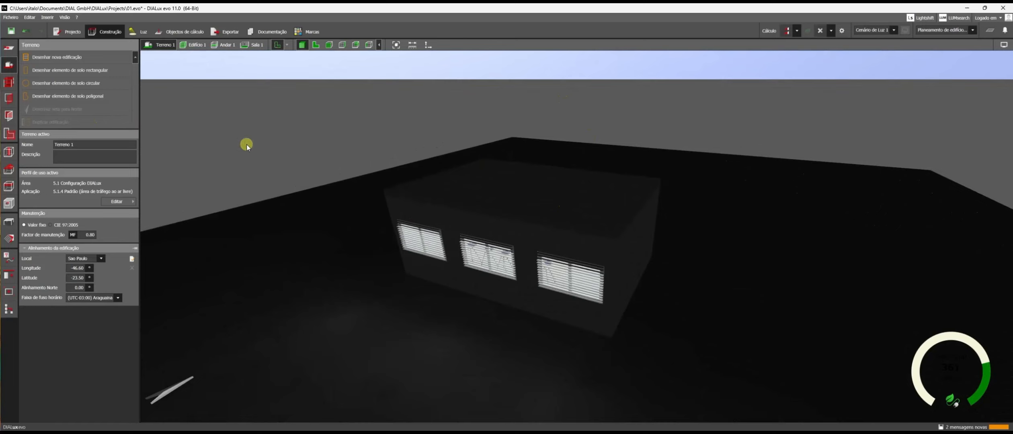
left_click(193, 45)
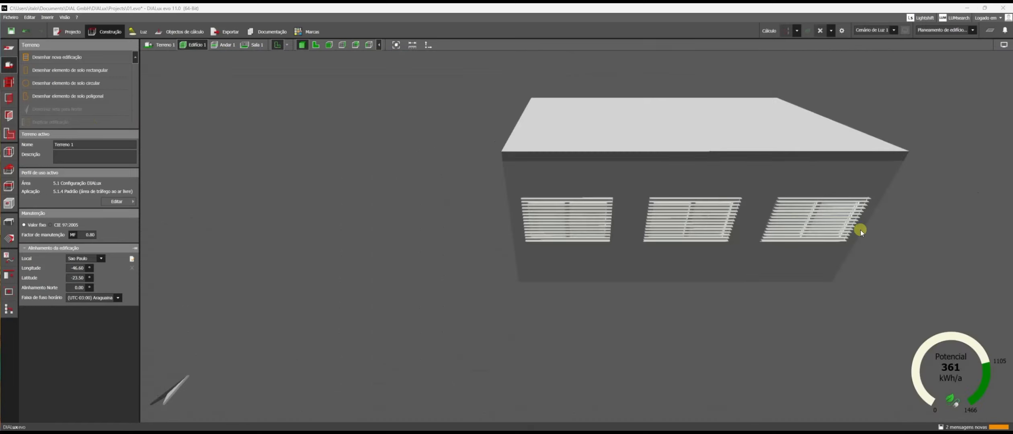
scroll(312, 170, "down", 4)
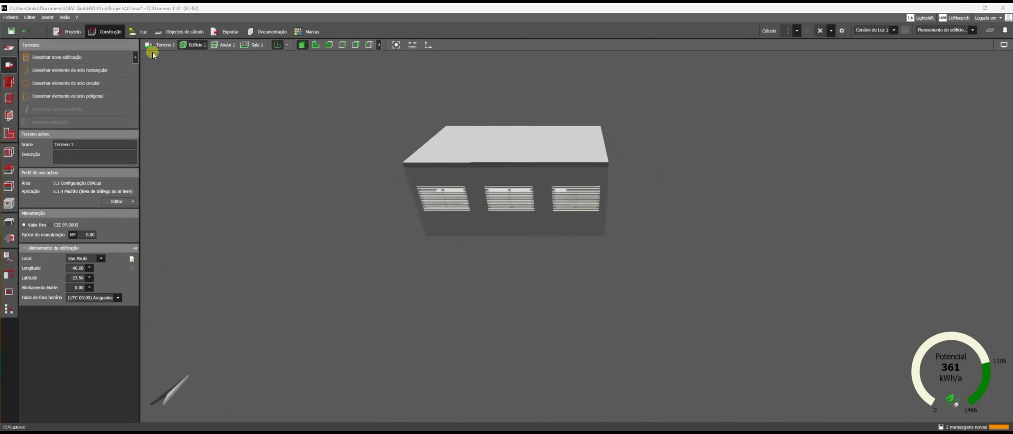
left_click(140, 32)
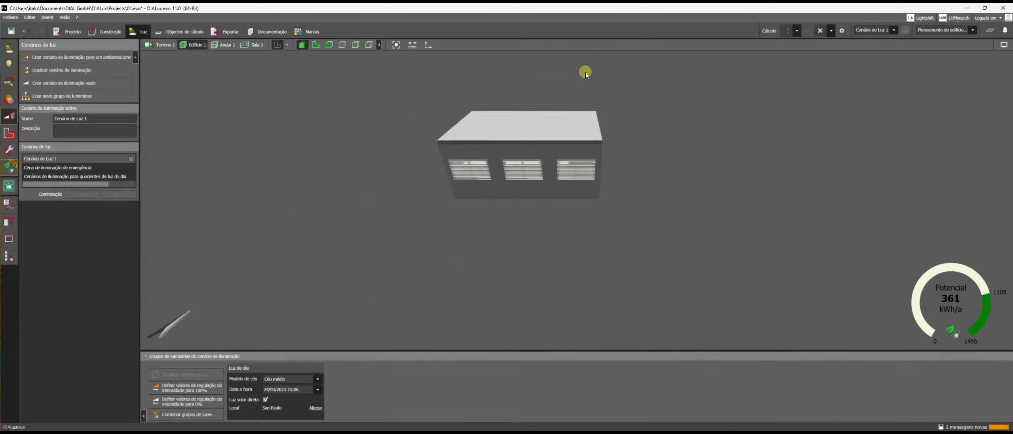
left_click(816, 31)
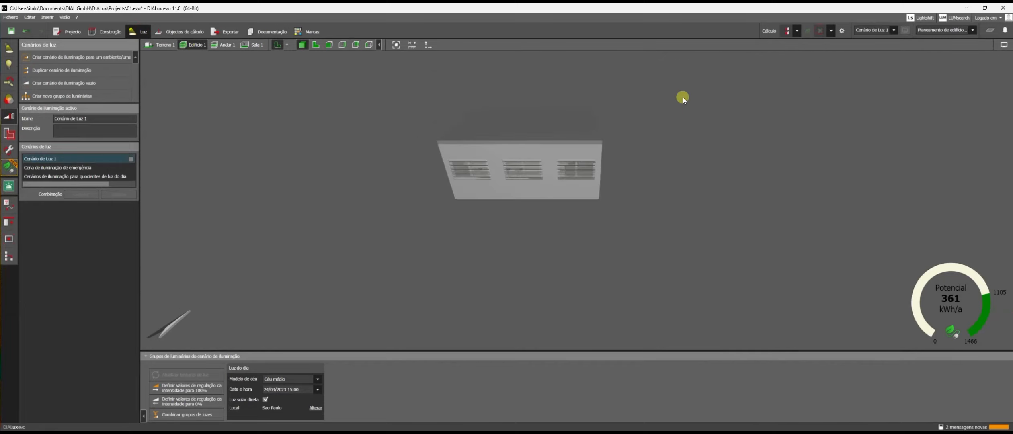
- Calculate the lighting of Cenário de Luz 1 with the Sao Paulo daylight settings
mouse_move(623, 124)
right_mouse_down()
mouse_move(606, 129)
mouse_move(607, 120)
right_mouse_up()
scroll(570, 89, "up", 4)
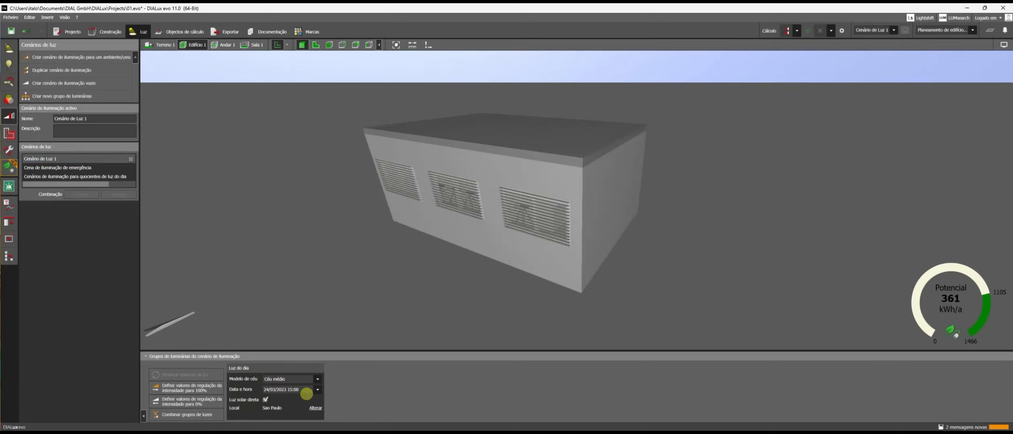
left_click(786, 32)
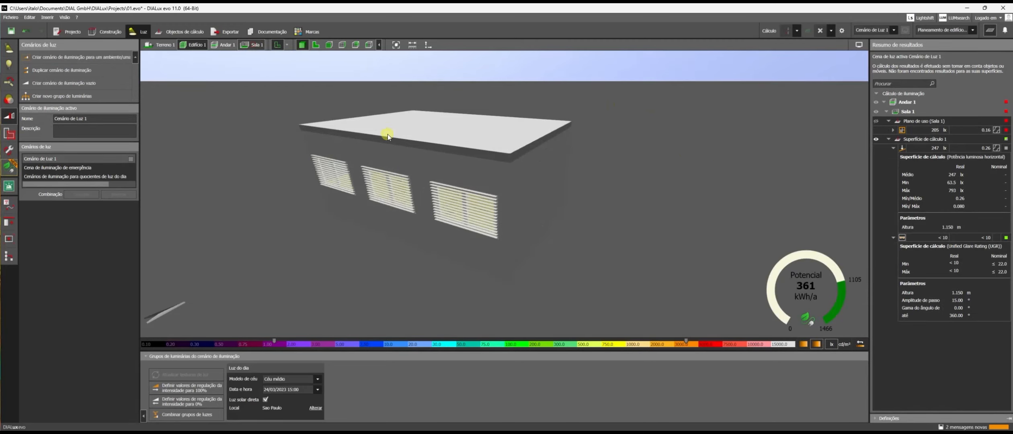
- Examine the illuminance isolines on the calculation surface in Sala 1 and save the project
right_click_drag(388, 135, 427, 192)
scroll(392, 162, "up", 5)
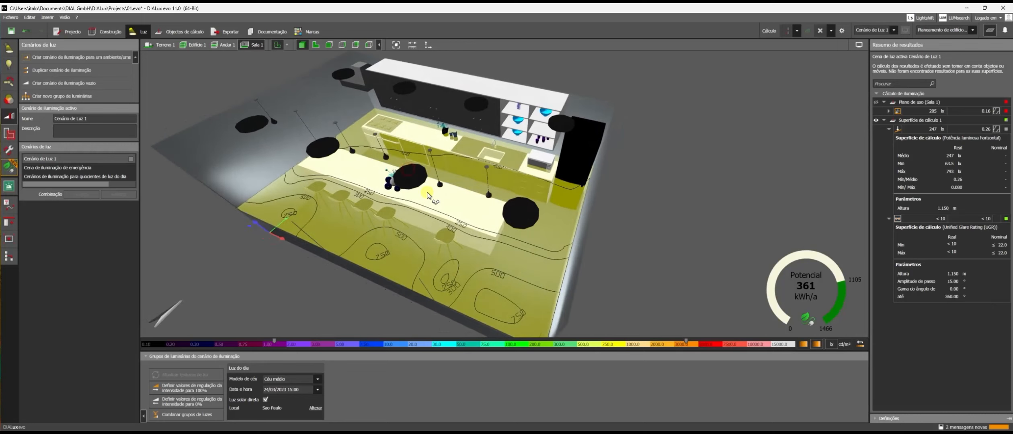
scroll(452, 193, "down", 4)
scroll(418, 157, "up", 4)
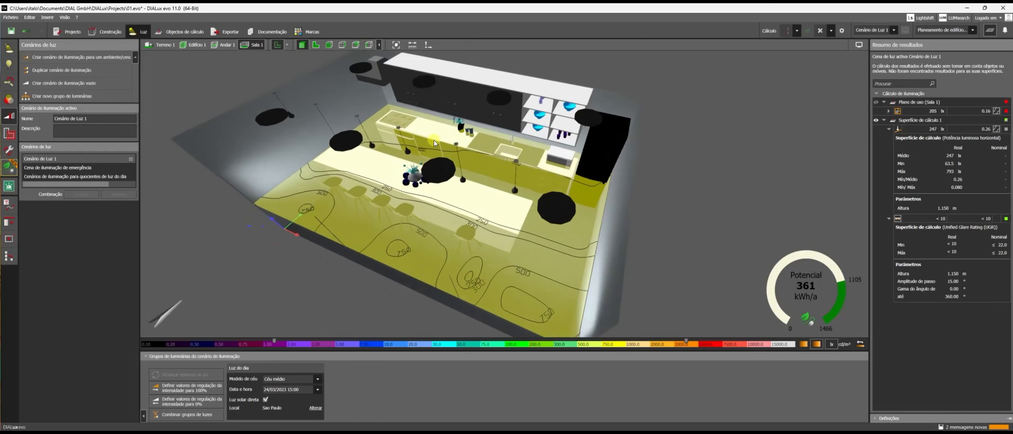
right_click_drag(334, 181, 326, 212)
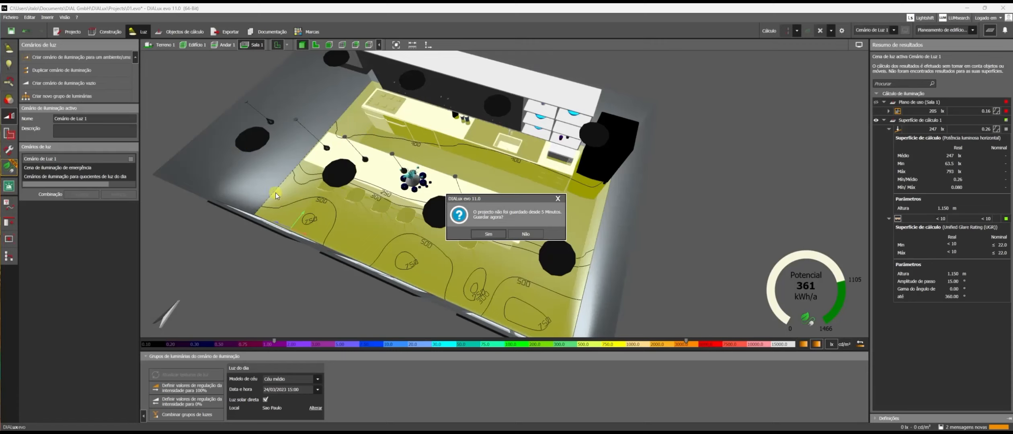
left_click(488, 235)
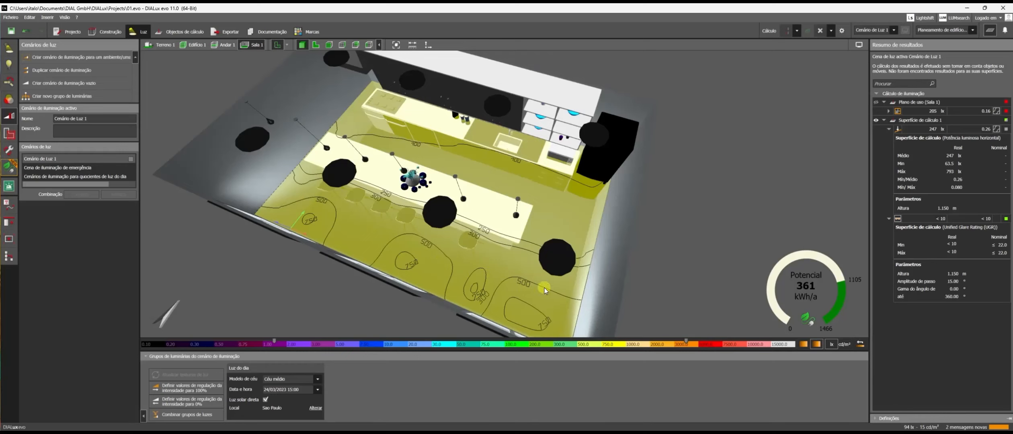
middle_click_drag(544, 289, 561, 183)
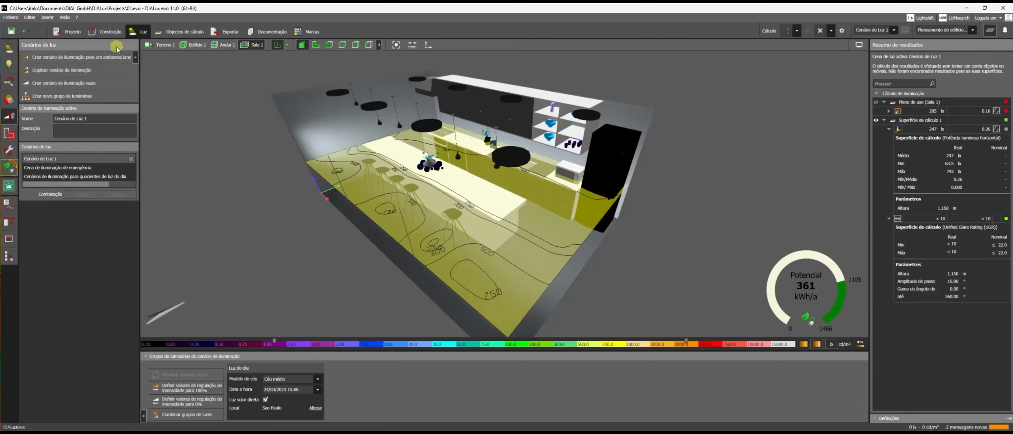
- Discard the results and replace the horizontal illuminance and UGR parameters of Superfície de cálculo 1 with Cociente luz do dia
left_click(820, 31)
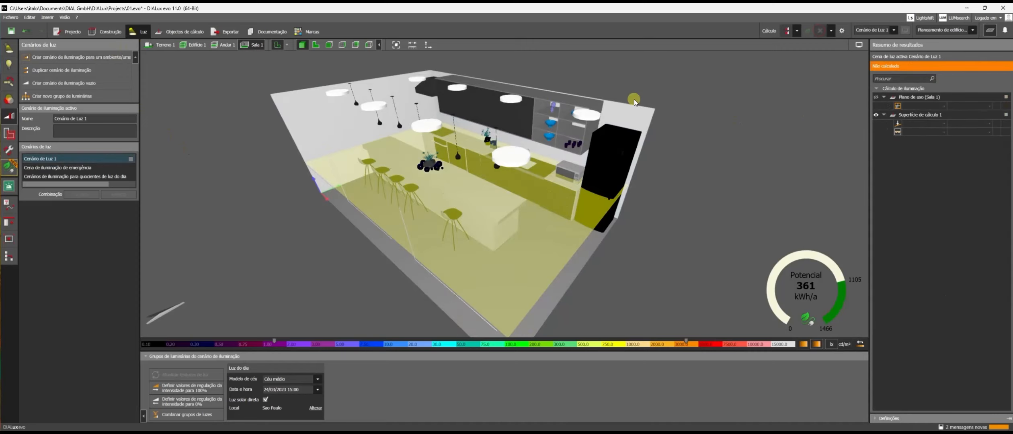
left_click(426, 185)
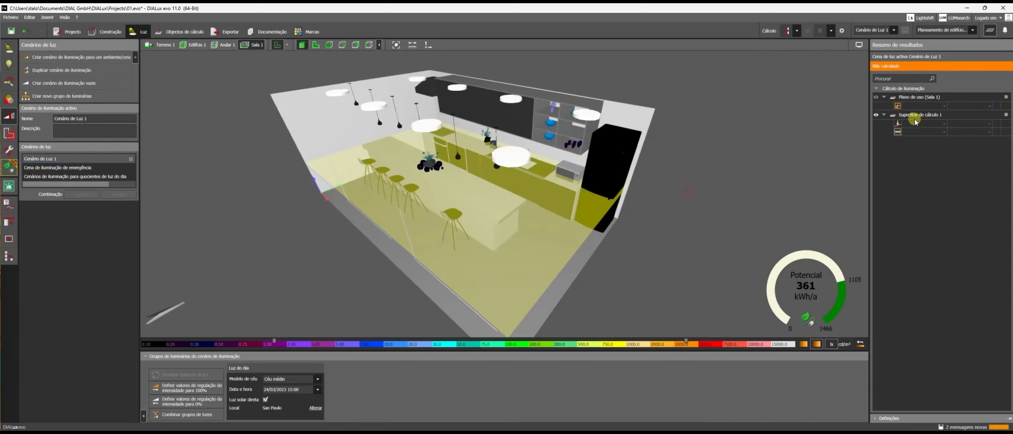
left_click(918, 123)
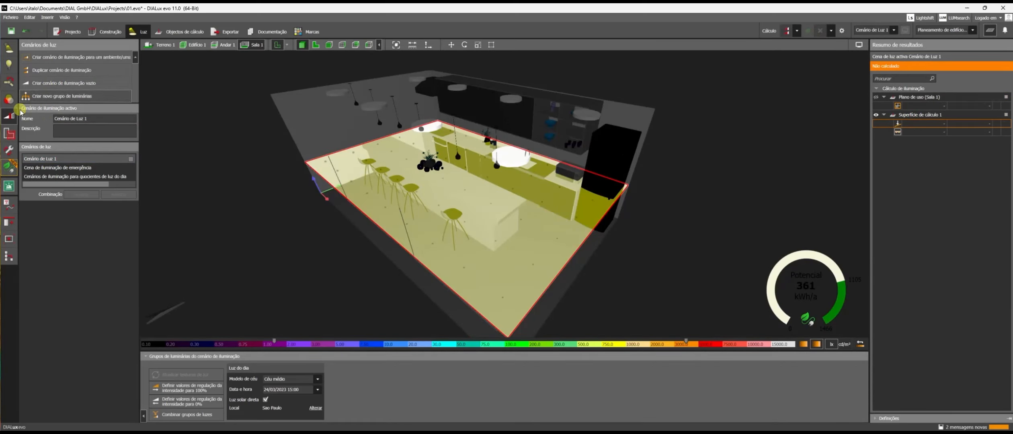
left_click(180, 31)
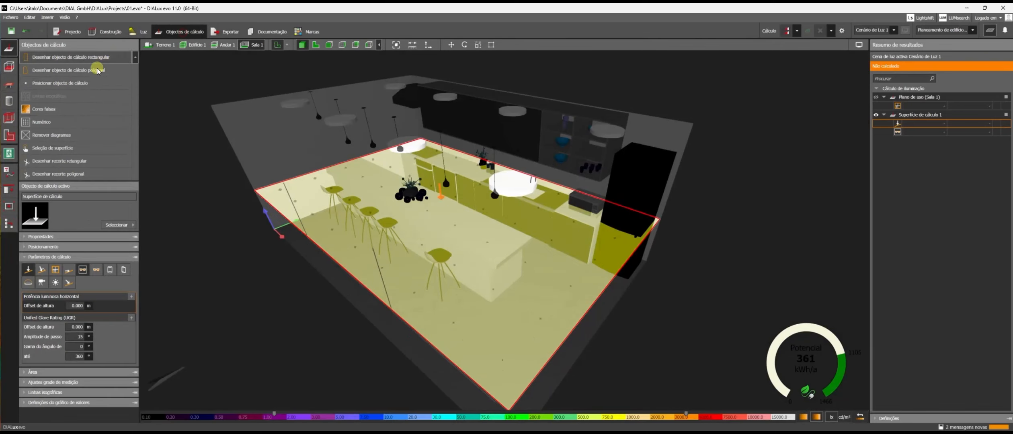
left_click(28, 271)
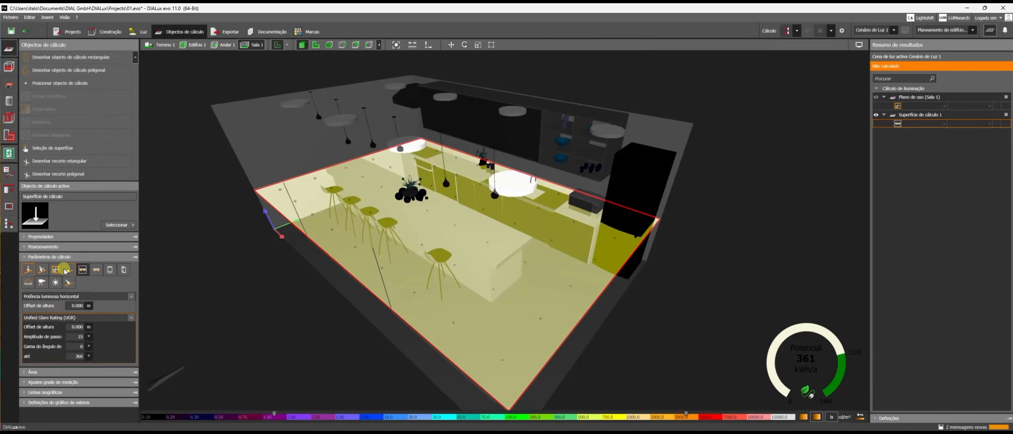
left_click(83, 270)
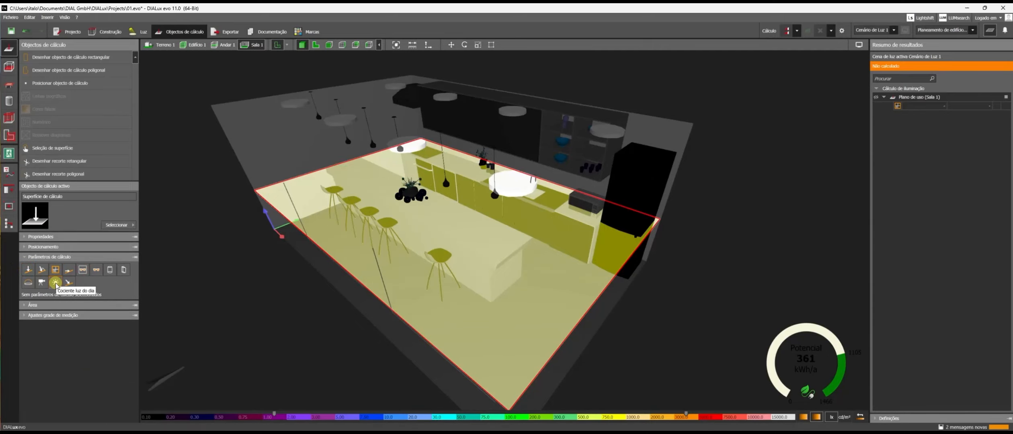
left_click(56, 282)
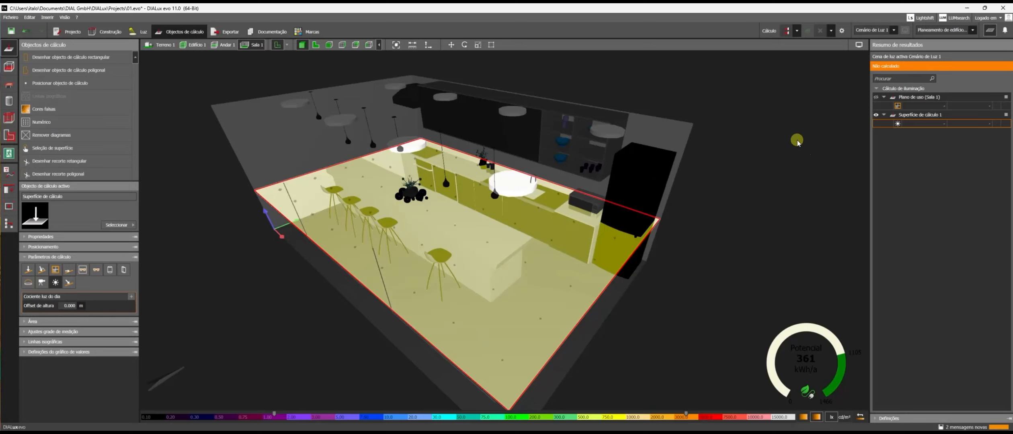
left_click(302, 88)
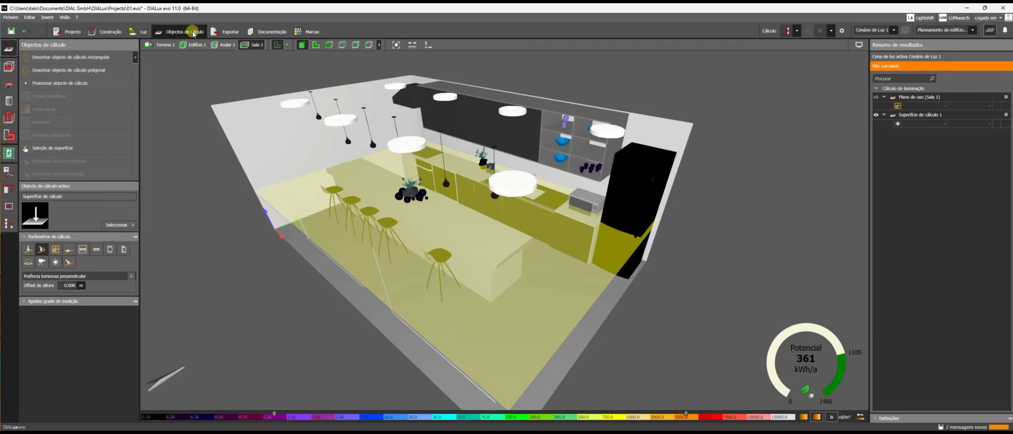
- Open the project documentation, look over the cover page and make the page selection editable
left_click(272, 32)
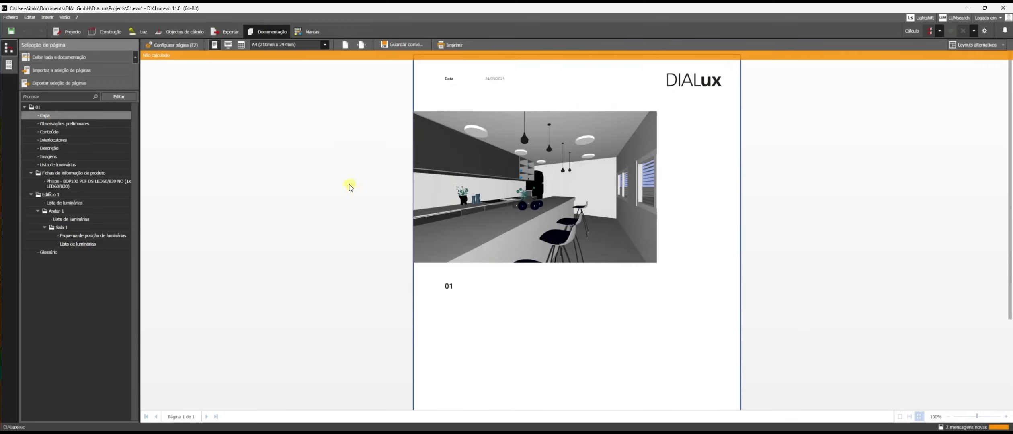
scroll(521, 222, "down", 3)
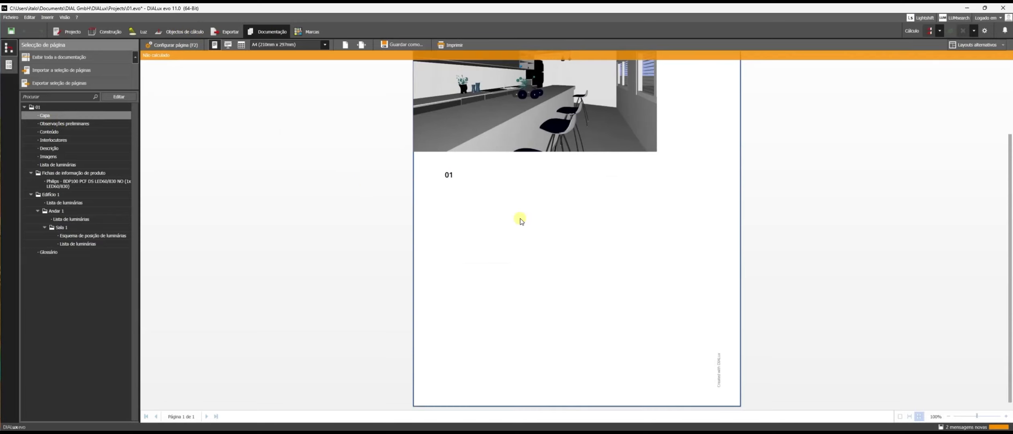
scroll(520, 221, "up", 3)
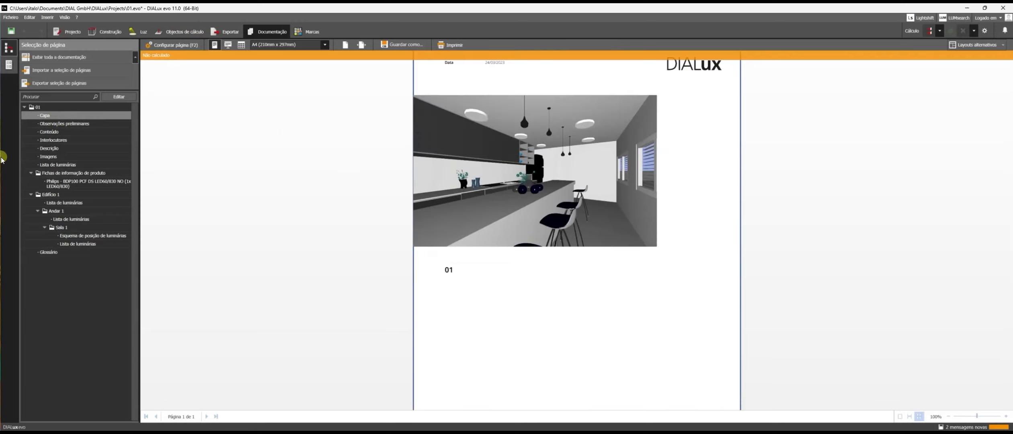
left_click(116, 97)
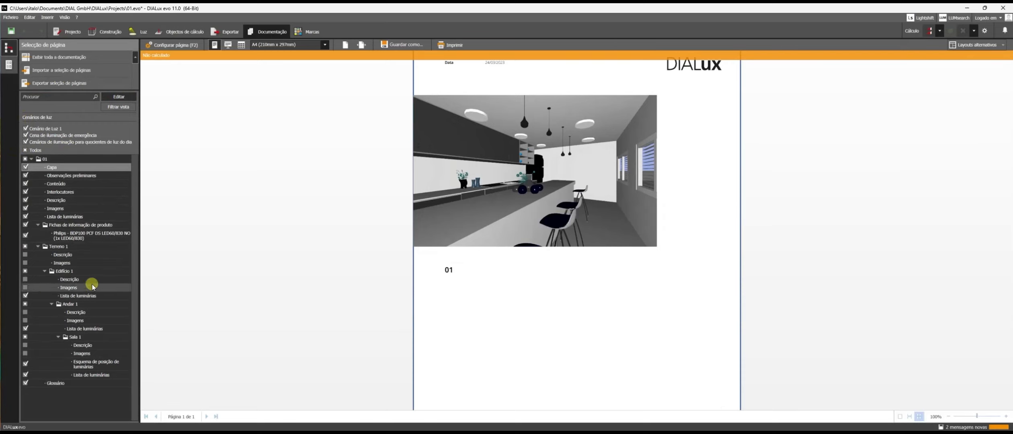
- Examine the product data sheet page of the Philips BDP100 PCF DS LED60/830 luminaire
left_click(82, 234)
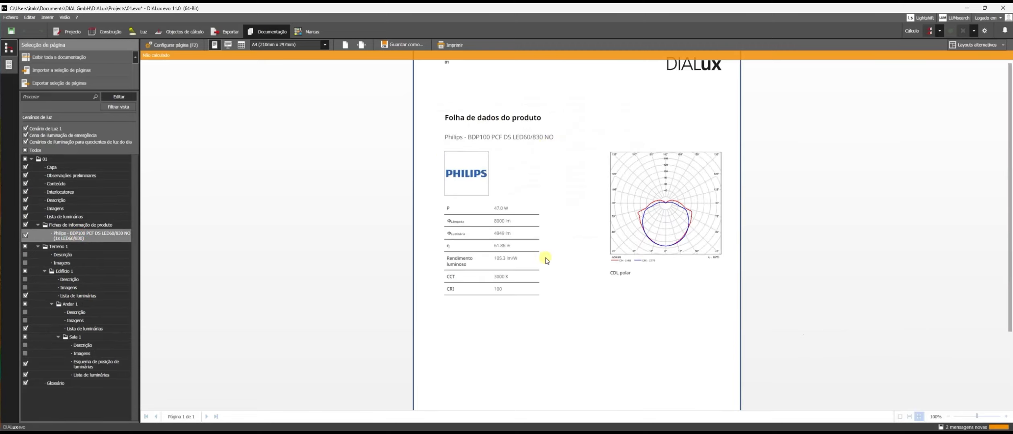
scroll(678, 221, "down", 3)
scroll(677, 220, "up", 3)
scroll(677, 222, "down", 3)
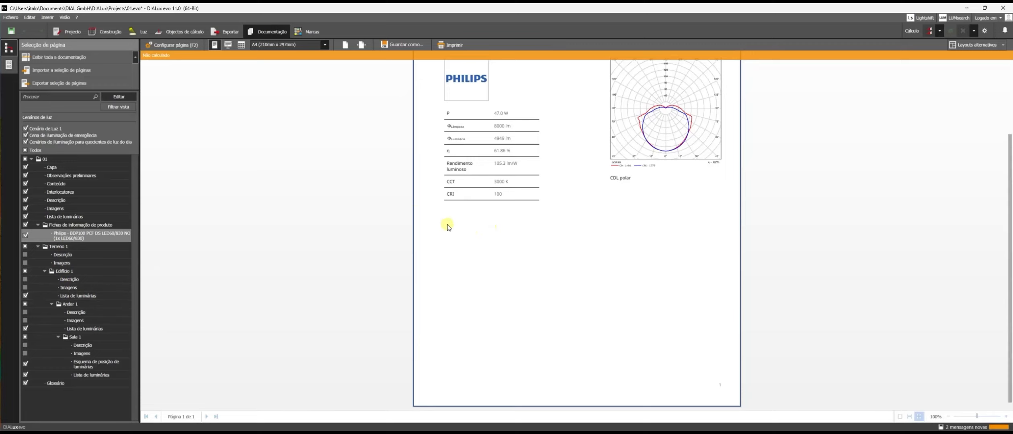
- Save a new export view of Sala 1 looking across the island and stools toward the wall cabinets and black tall unit
left_click(226, 31)
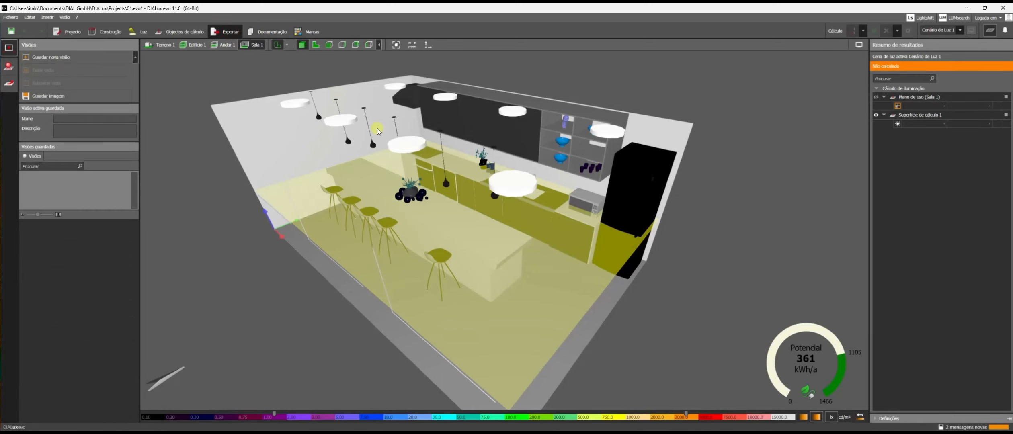
left_click_drag(359, 144, 347, 130)
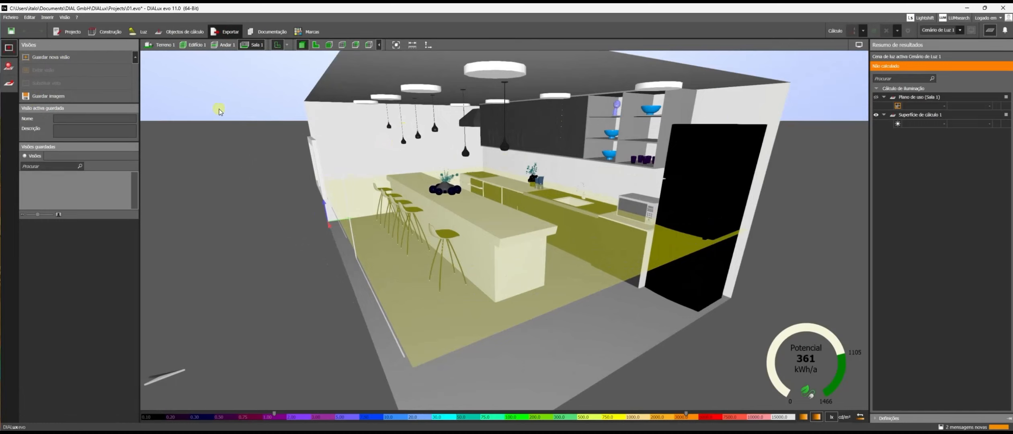
scroll(220, 109, "down", 2)
right_click_drag(220, 109, 464, 121)
scroll(475, 137, "up", 4)
scroll(475, 136, "down", 2)
scroll(486, 128, "up", 1)
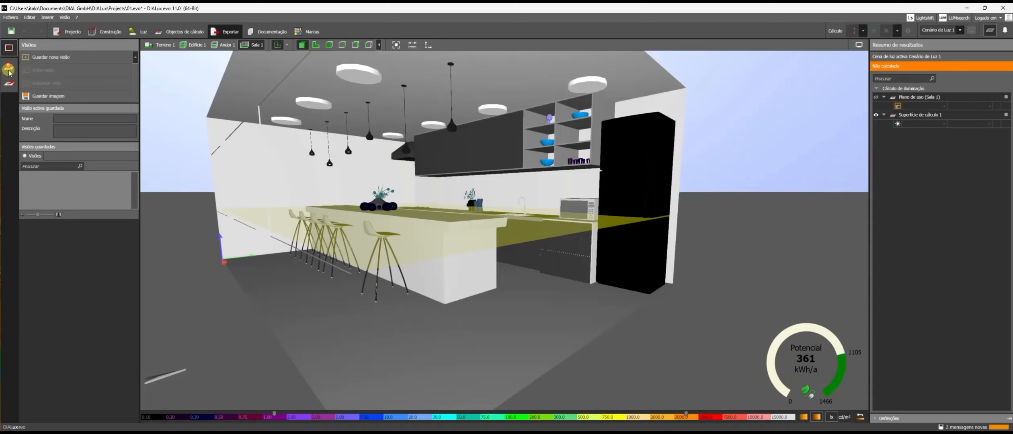
left_click(42, 59)
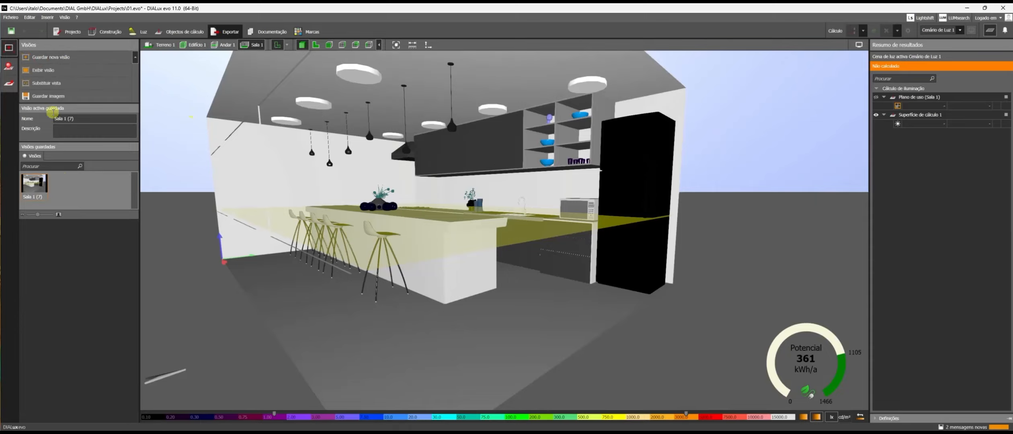
- Save a second view of Sala 1 looking lengthwise along the counter and island, with the windows in the side wall
right_click_drag(241, 197, 334, 213)
left_click(33, 81)
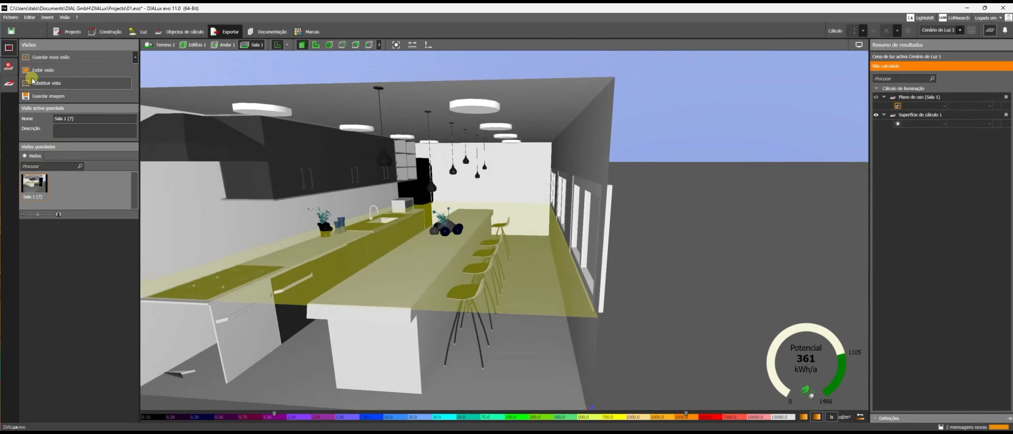
left_click(32, 59)
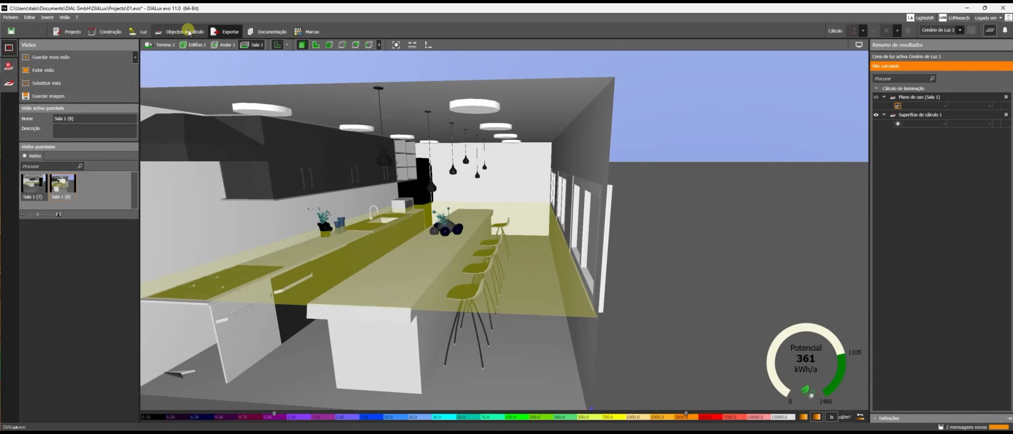
- Add the saved view Sala 1 (7) to the image placeholder on the documentation's project-level Imagens page
left_click(267, 32)
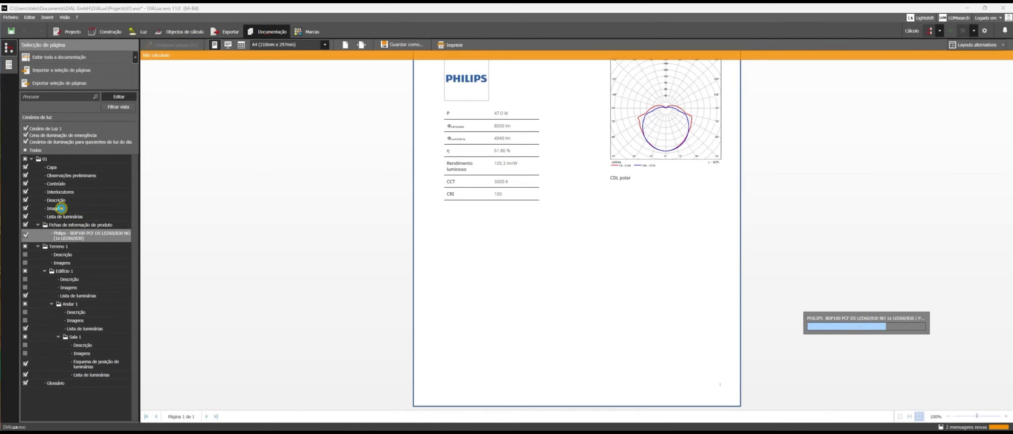
left_click(60, 208)
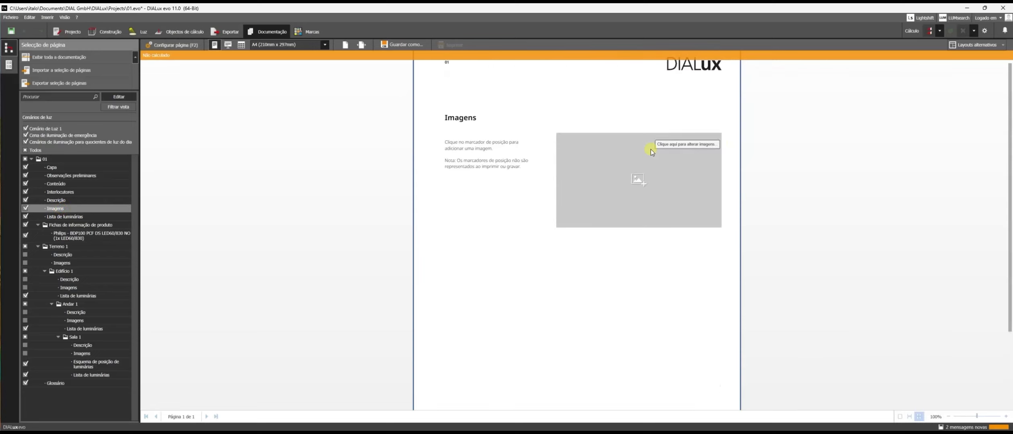
left_click(643, 180)
left_click(314, 171)
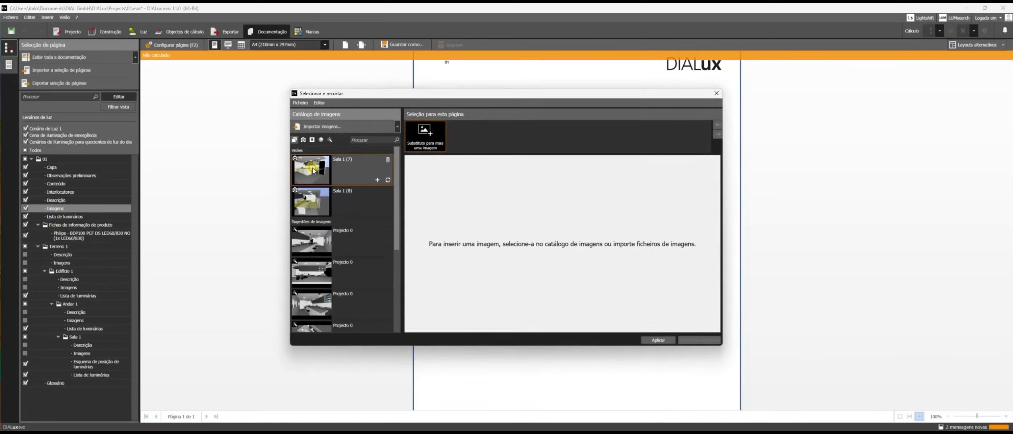
left_click(663, 340)
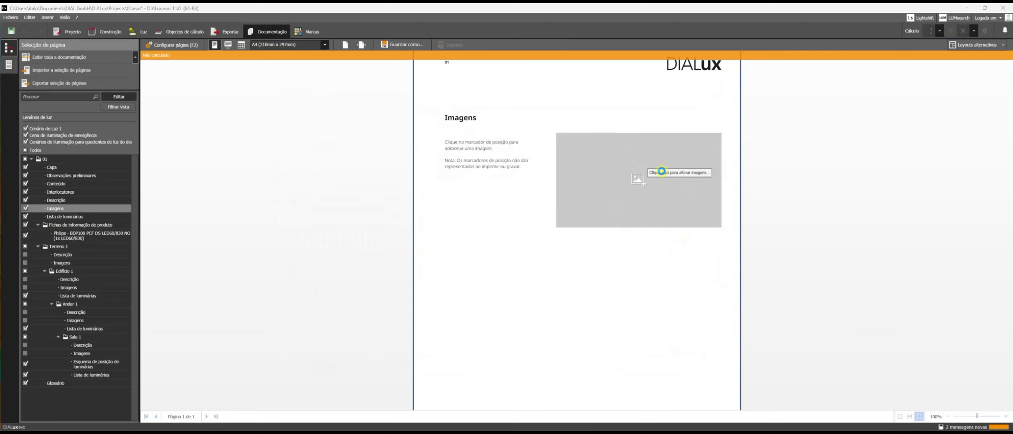